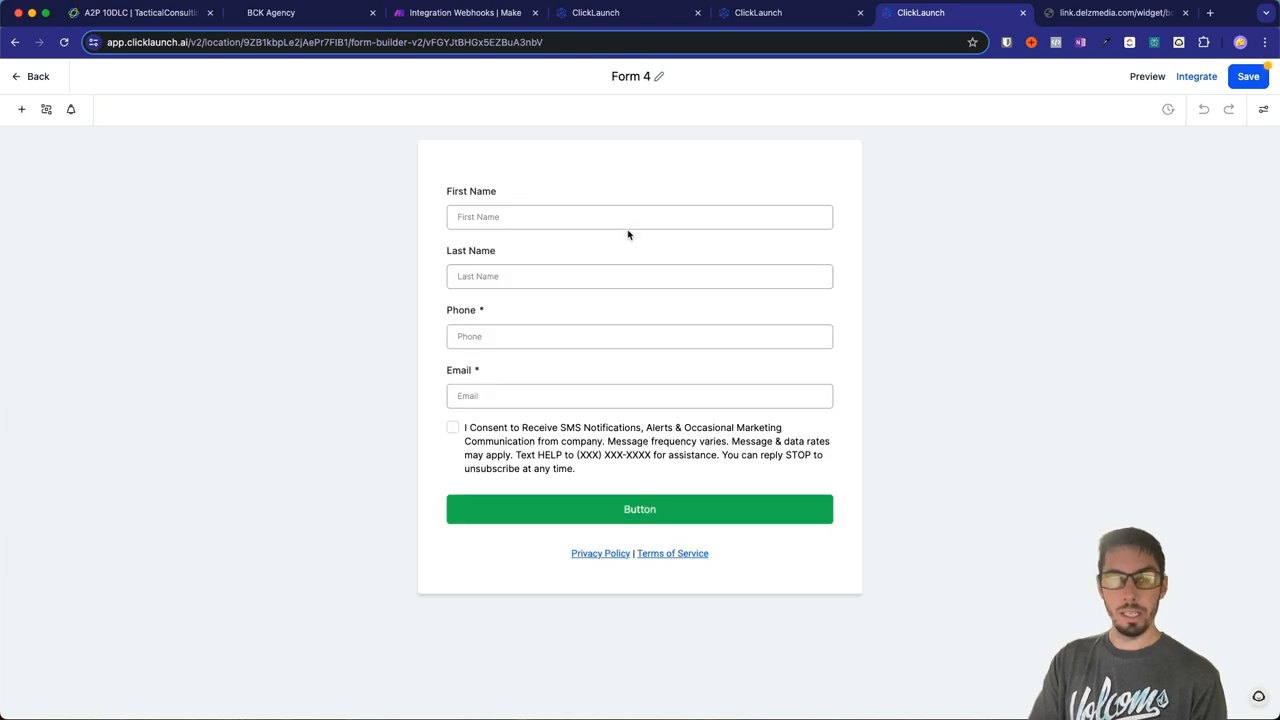
# Step: Add a Single Dropdown element to the form between the Email field and the consent checkbox
pyautogui.click(21, 109)
pyautogui.scroll(-10, 100, 420)
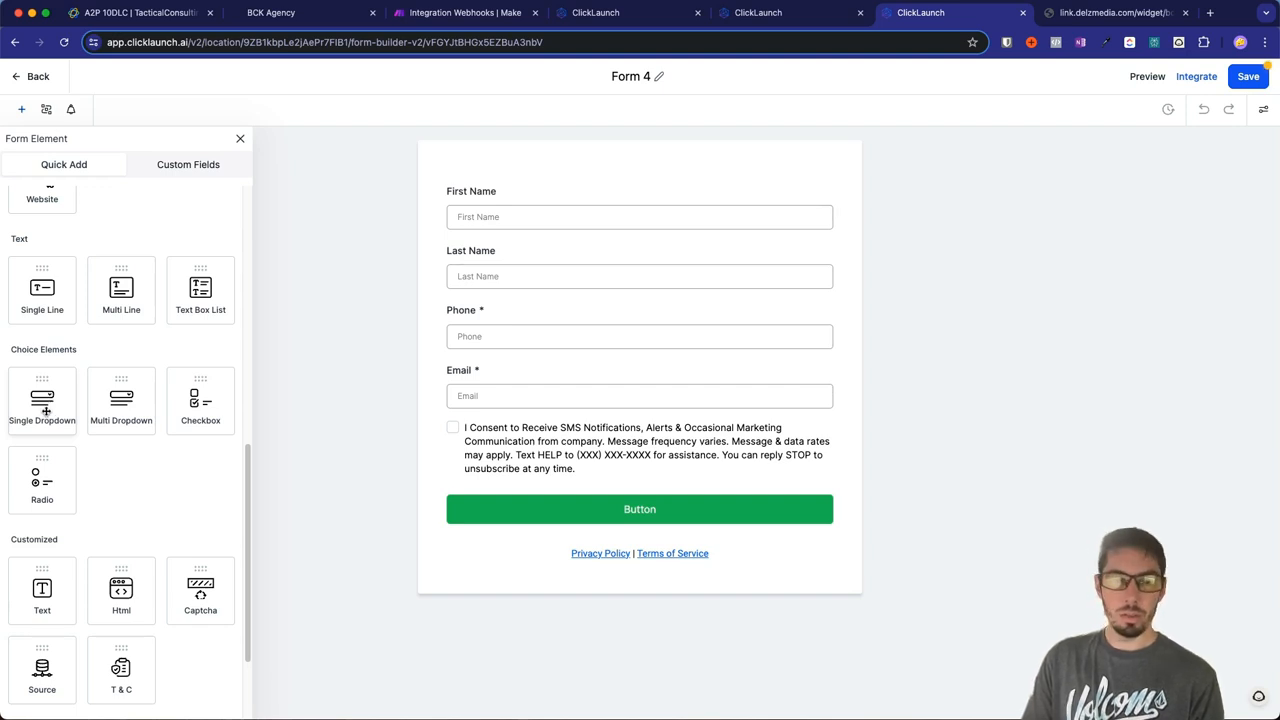
pyautogui.moveTo(45, 410); pyautogui.dragTo(660, 423)
pyautogui.click(554, 452)
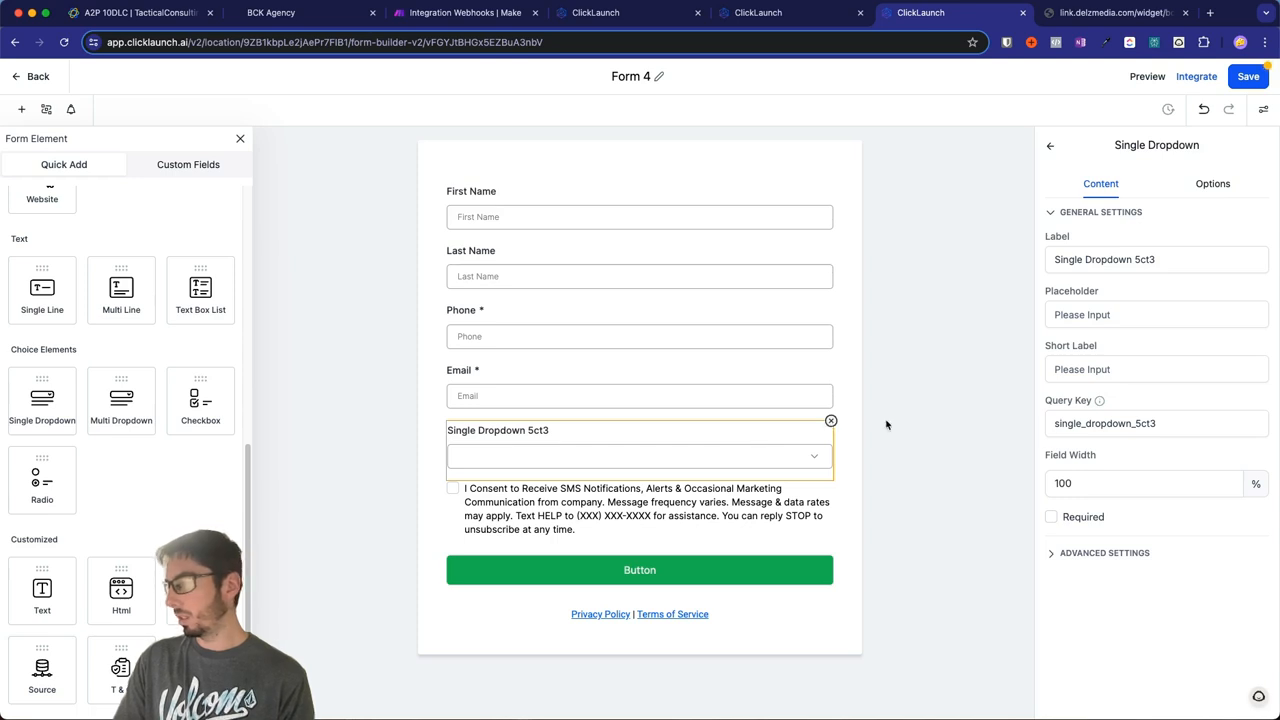
# Step: Set the new dropdown's label to Influencer and its query key to influencer
pyautogui.tripleClick(1063, 262)
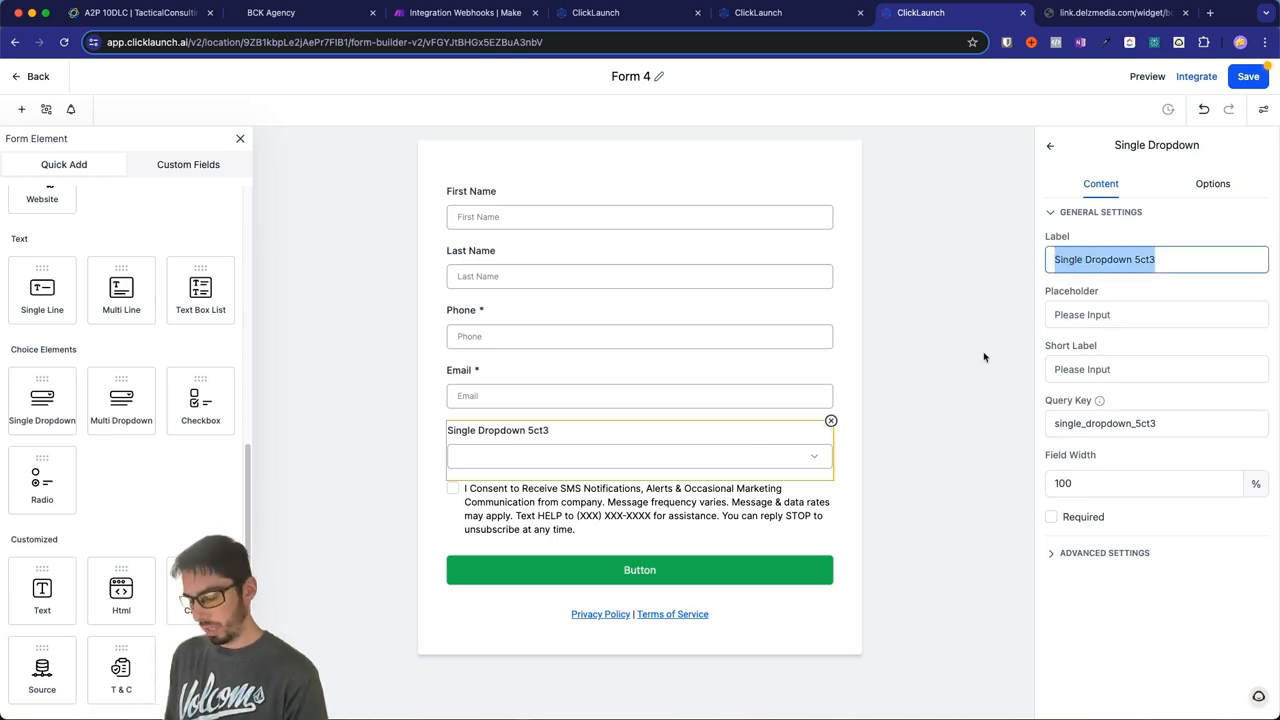
pyautogui.write('Influencer')
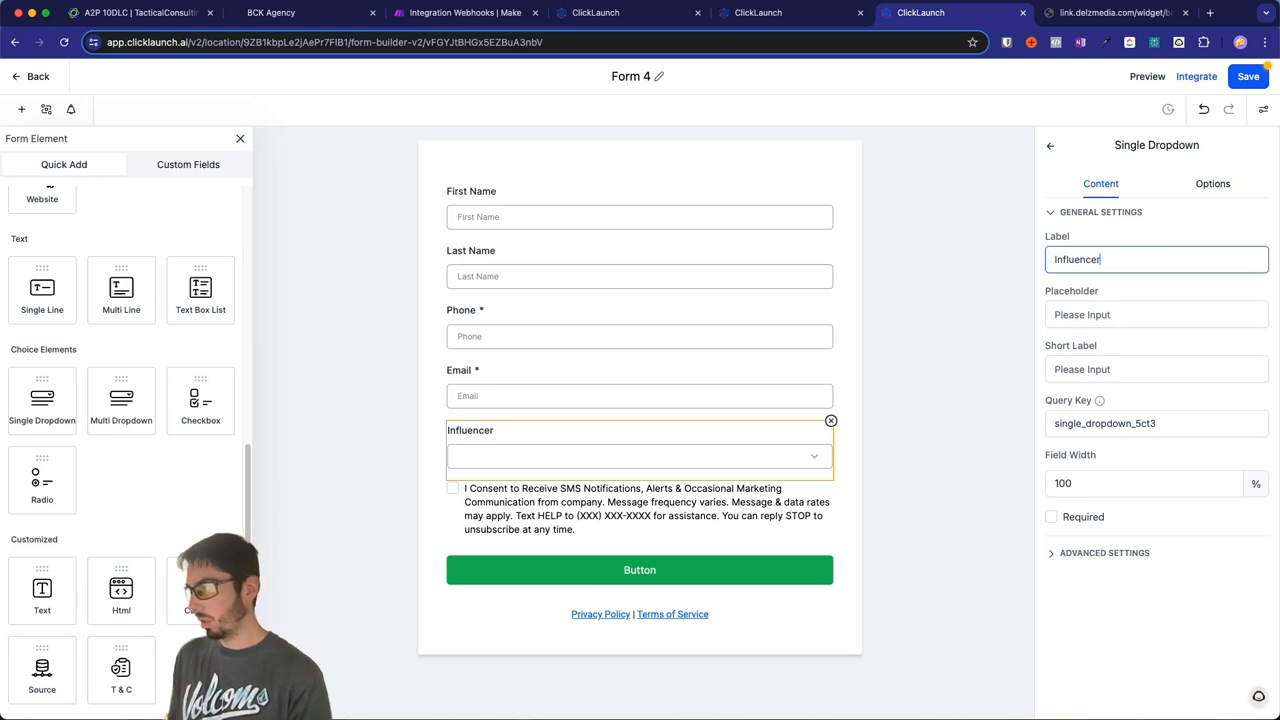
pyautogui.tripleClick(1063, 423)
pyautogui.write('influencer')
pyautogui.click(1062, 558)
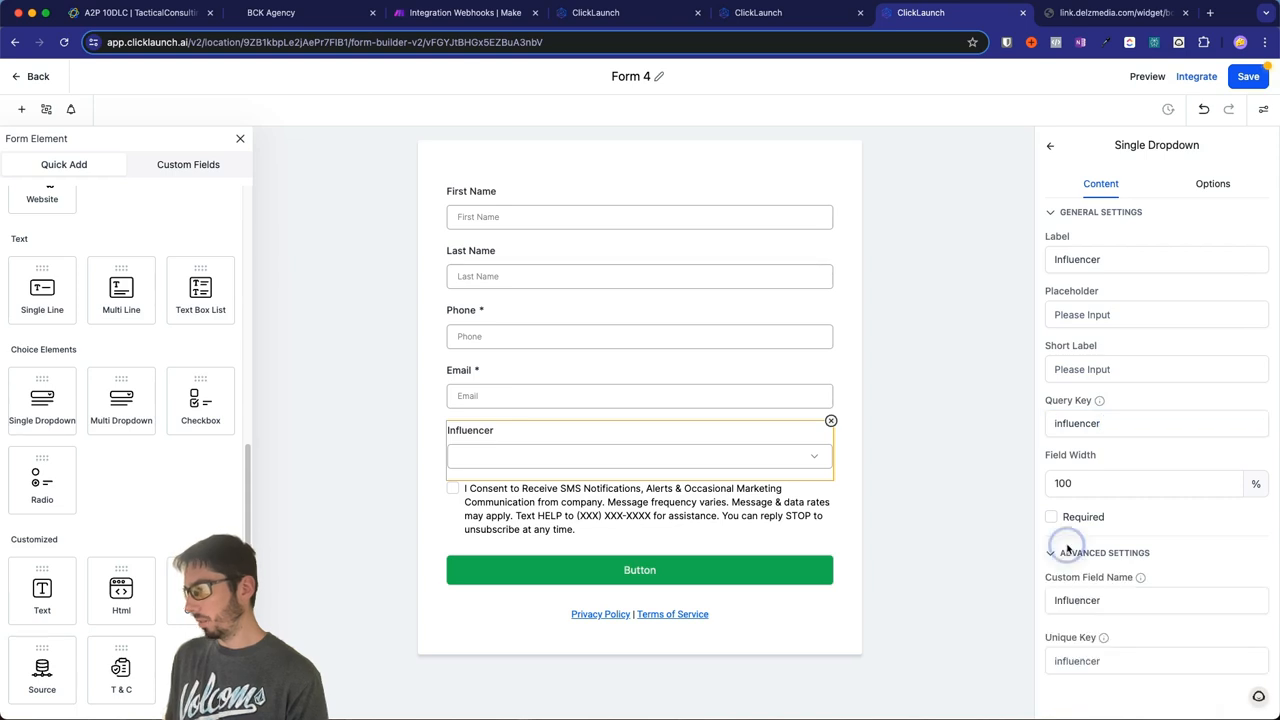
pyautogui.click(1059, 560)
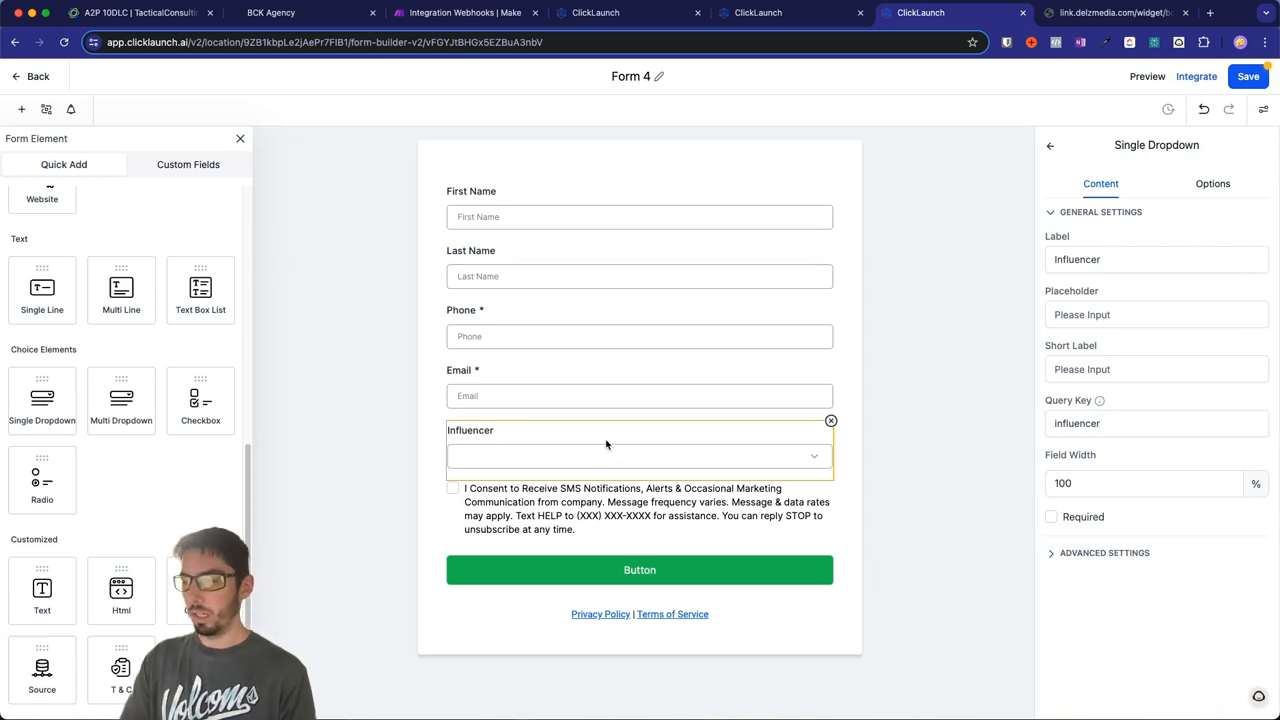
# Step: Replace the Influencer dropdown's three default options with three influencers' first names
pyautogui.click(1213, 183)
pyautogui.tripleClick(1102, 228)
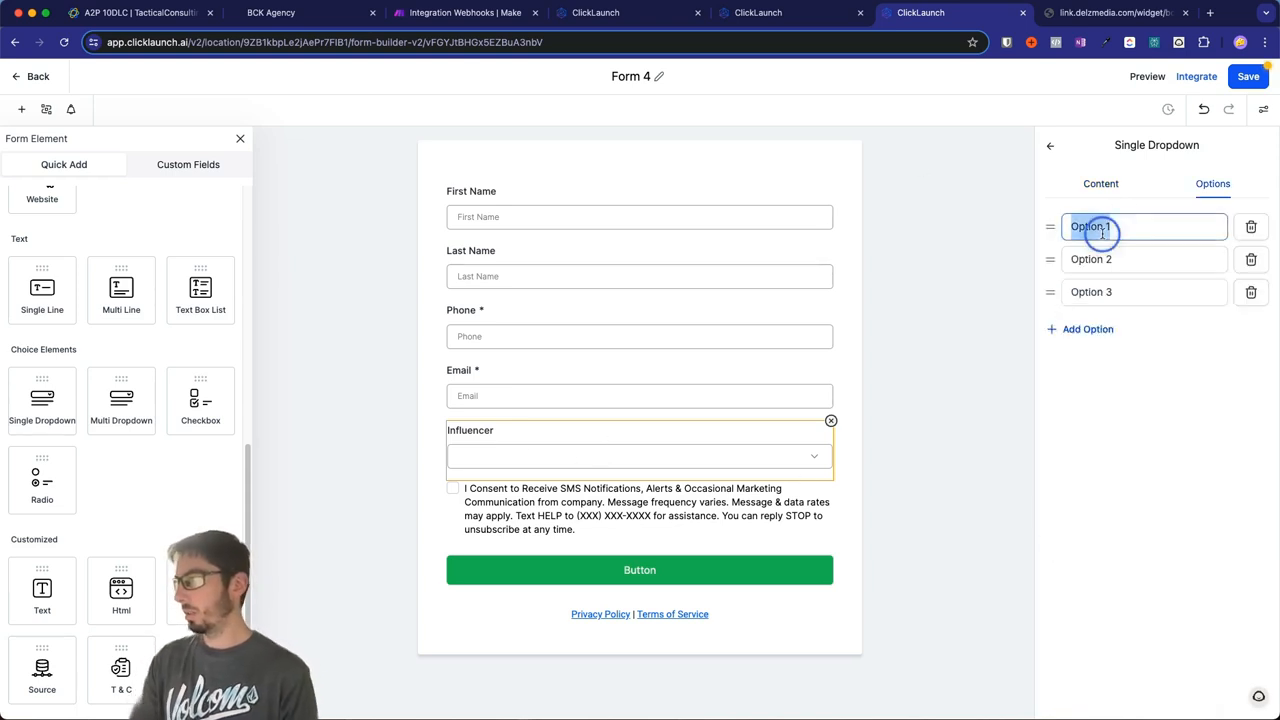
pyautogui.write('Bob')
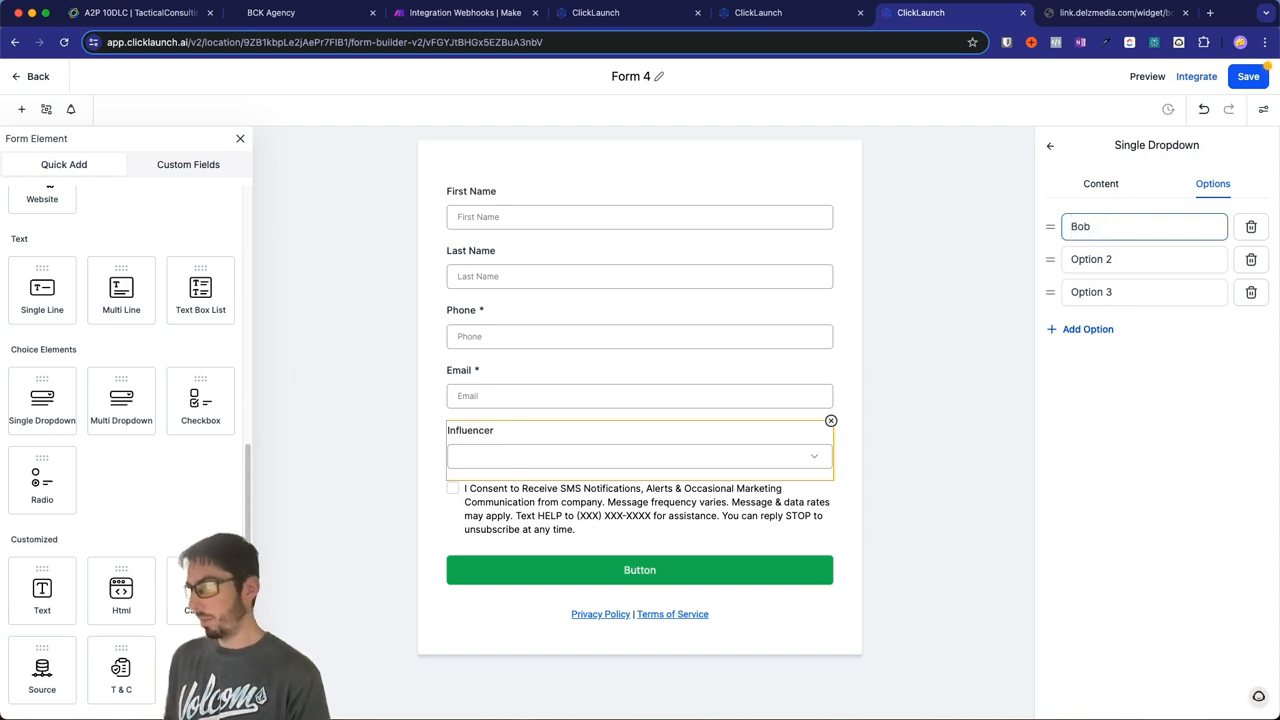
pyautogui.press('Tab')
pyautogui.write('Steve')
pyautogui.doubleClick(1089, 291)
pyautogui.write('Joe')
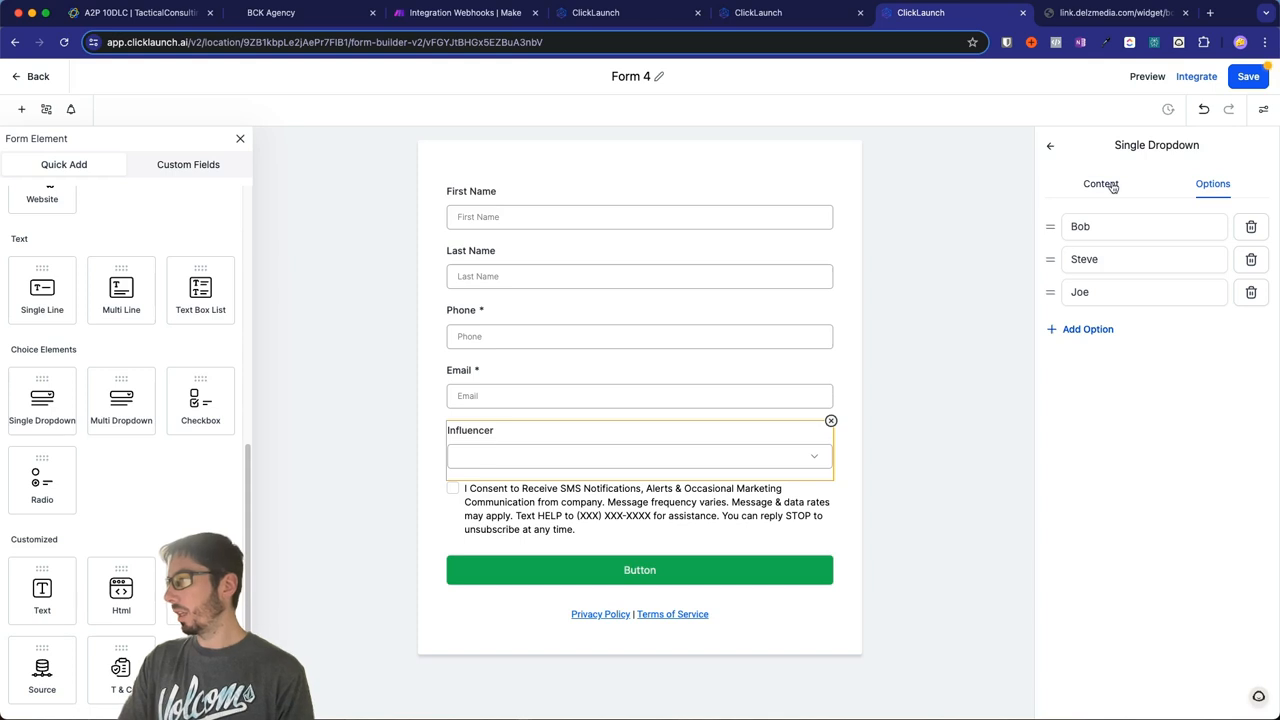
# Step: Remove the Influencer dropdown from the form
pyautogui.click(1113, 187)
pyautogui.click(1000, 345)
pyautogui.click(572, 430)
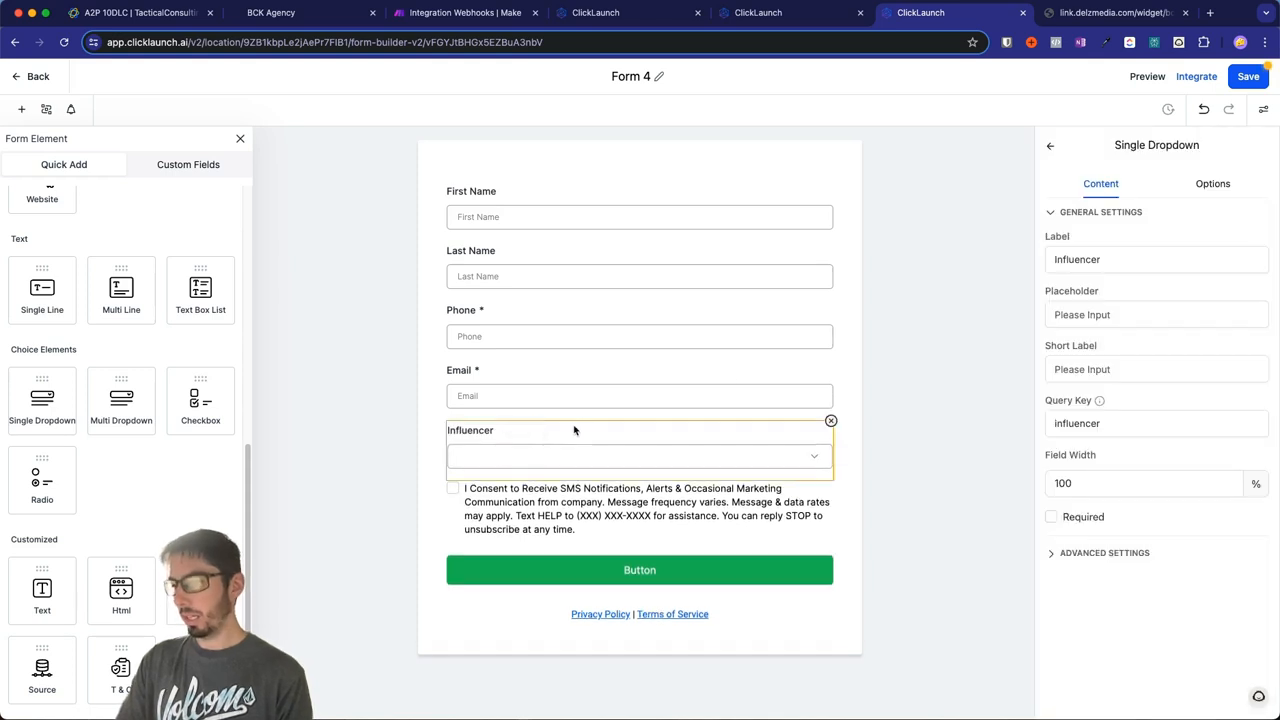
pyautogui.click(831, 423)
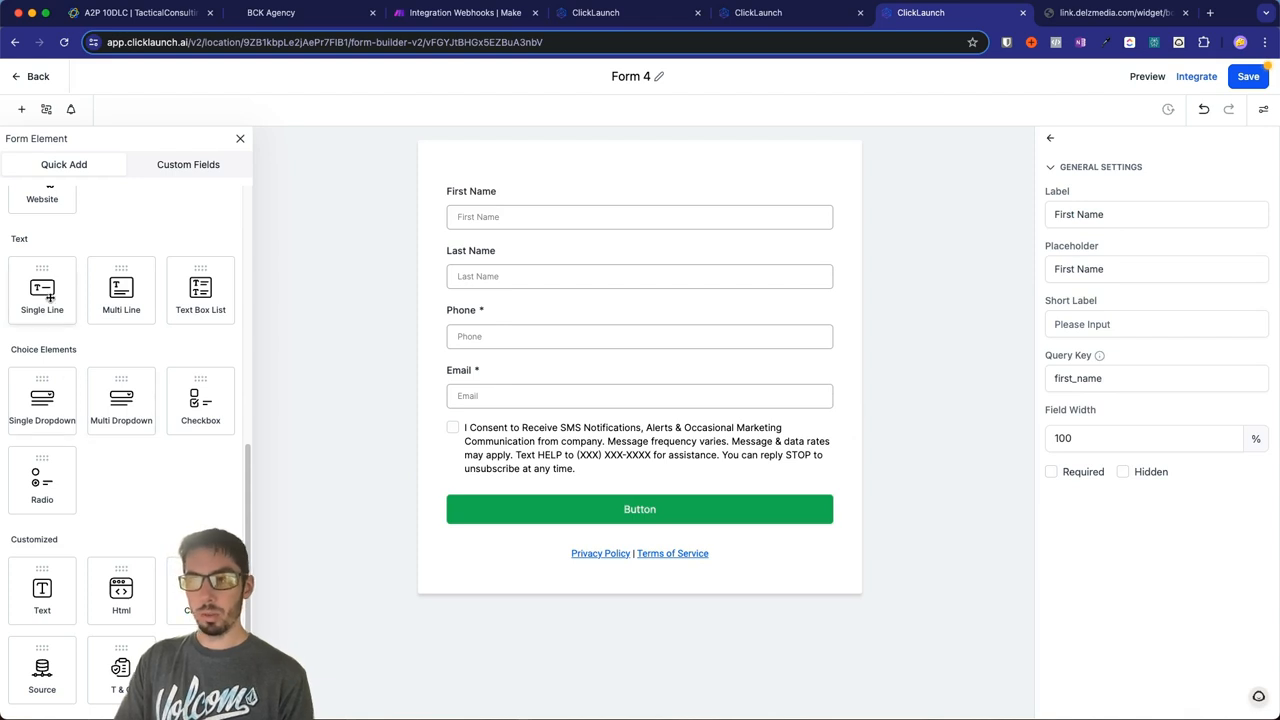
# Step: Add a Single Line field between Email and the consent checkbox and label it Influencer UTM
pyautogui.moveTo(42, 295); pyautogui.dragTo(528, 429)
pyautogui.click(1063, 231)
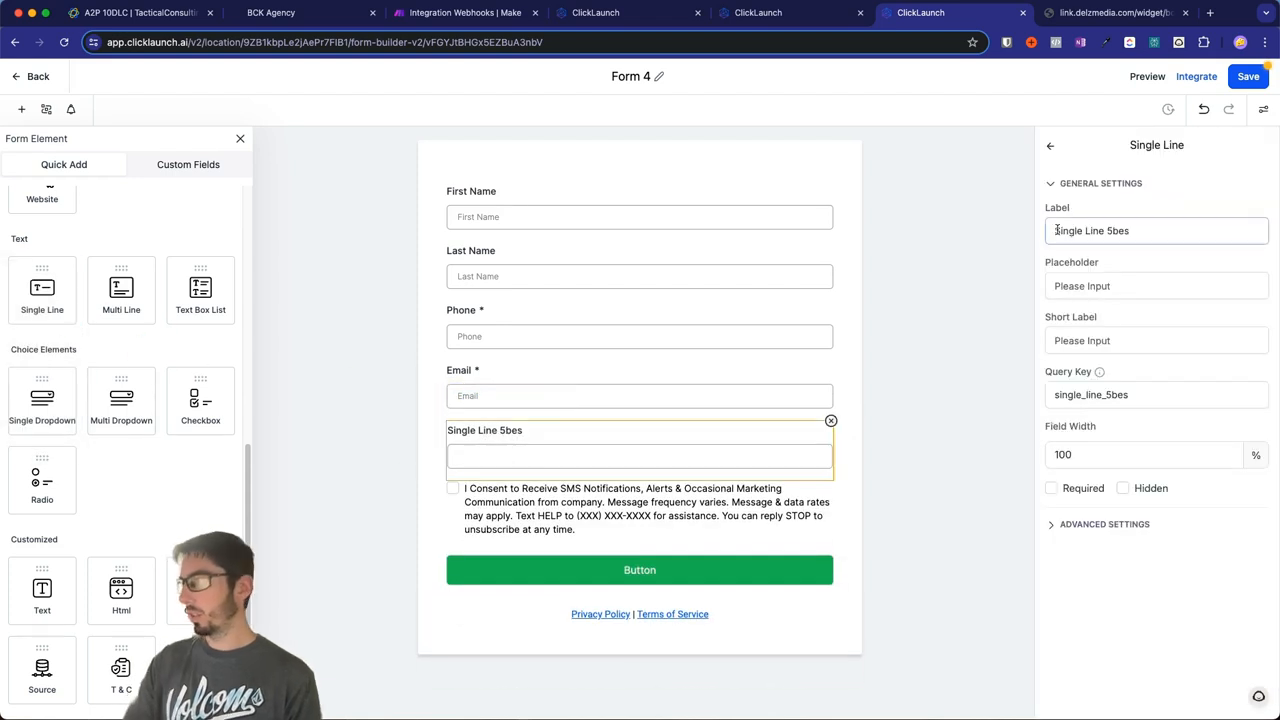
pyautogui.tripleClick(1063, 231)
pyautogui.write('Influencer UTM')
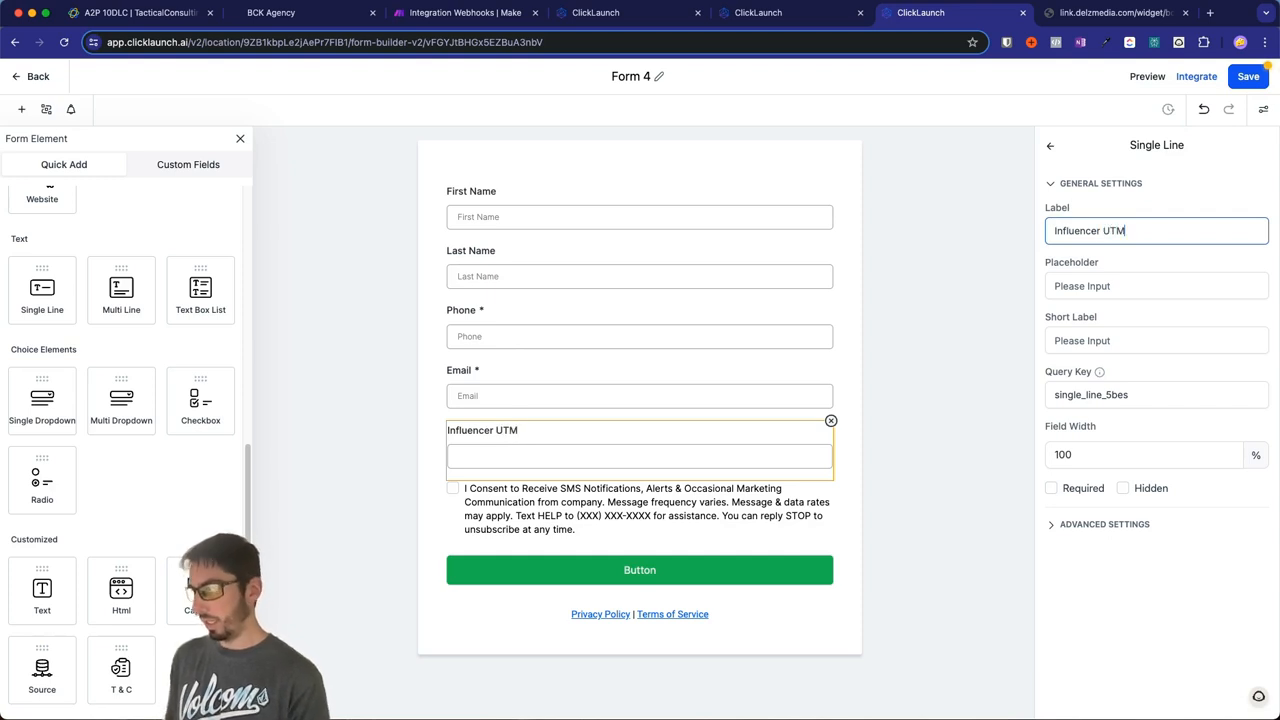
pyautogui.doubleClick(1073, 395)
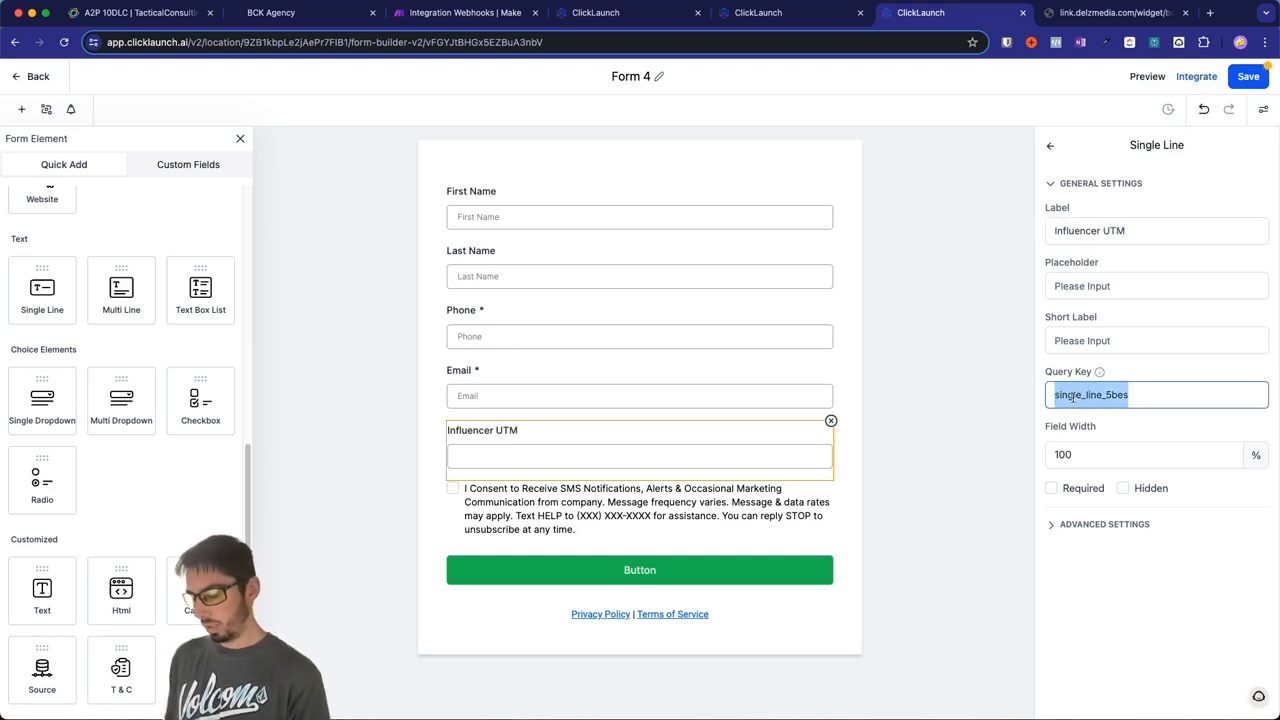
# Step: Switch to the booking page tab and examine the ref query parameter at the end of its web address
pyautogui.click(1077, 14)
pyautogui.click(368, 42)
pyautogui.click(381, 42)
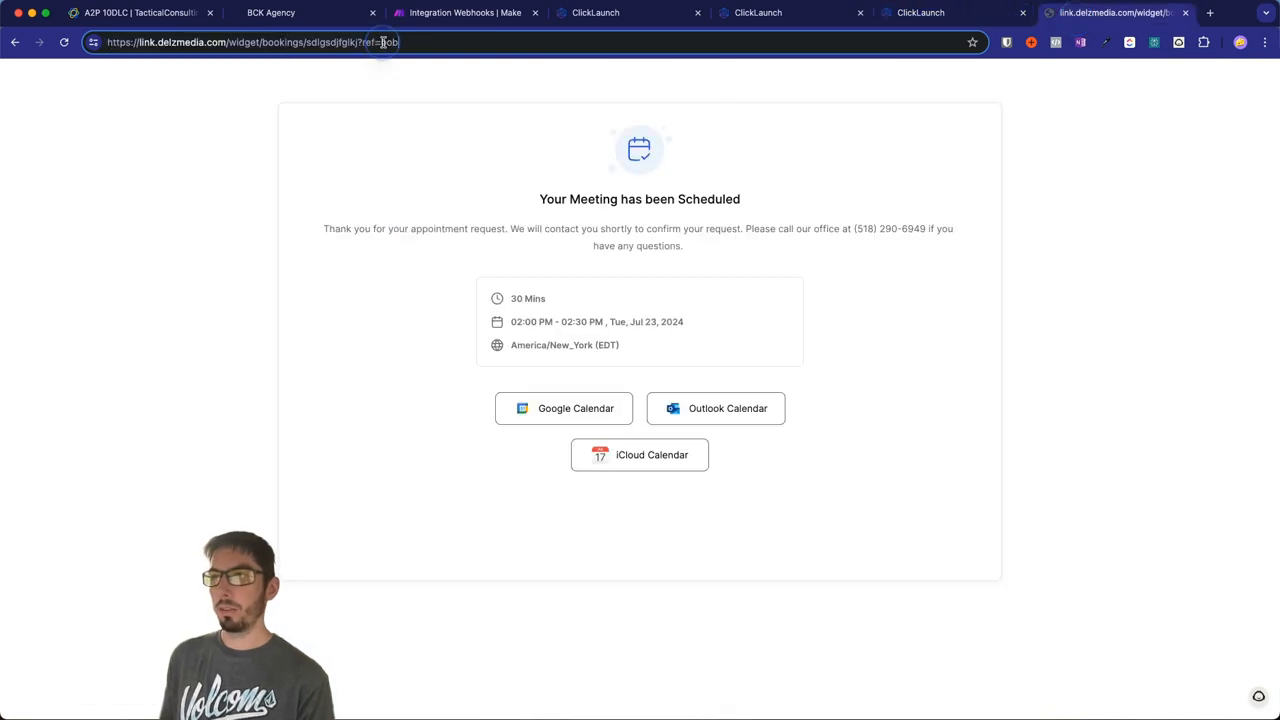
pyautogui.moveTo(358, 42); pyautogui.dragTo(400, 42)
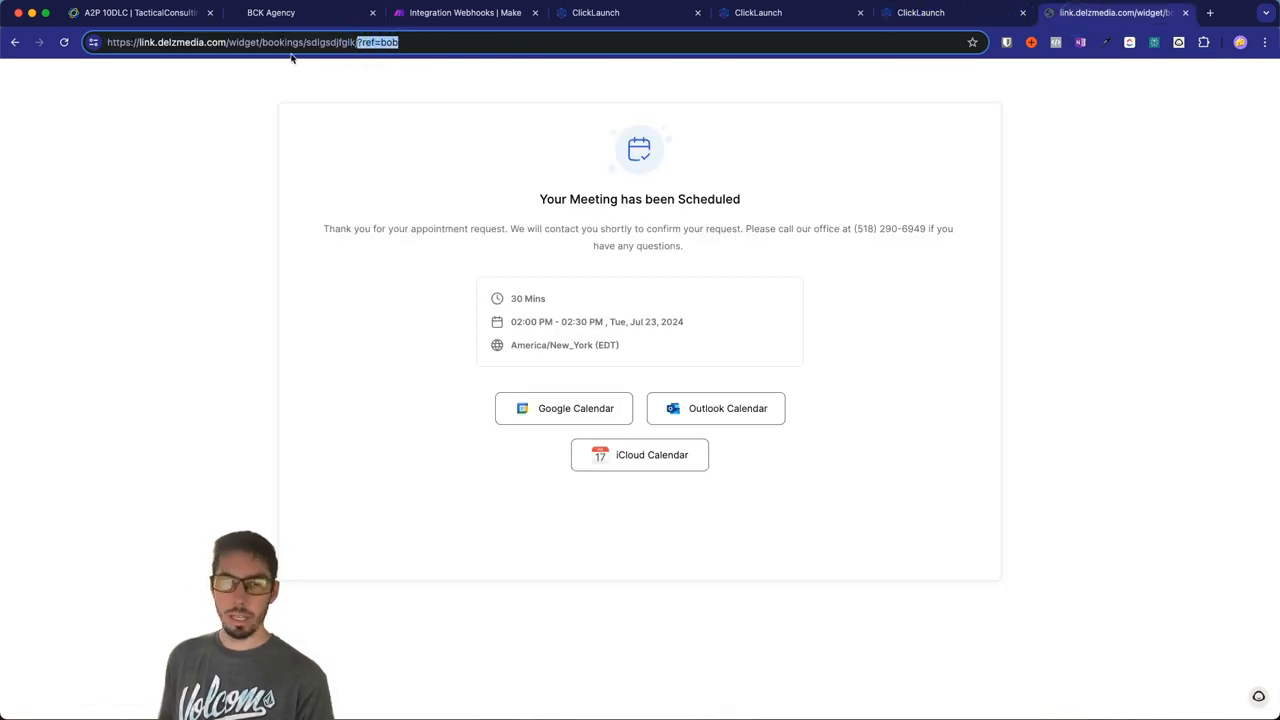
# Step: Try the parameter name inflenc in place of ref in the booking link, and put ref back
pyautogui.click(363, 42)
pyautogui.doubleClick(373, 42)
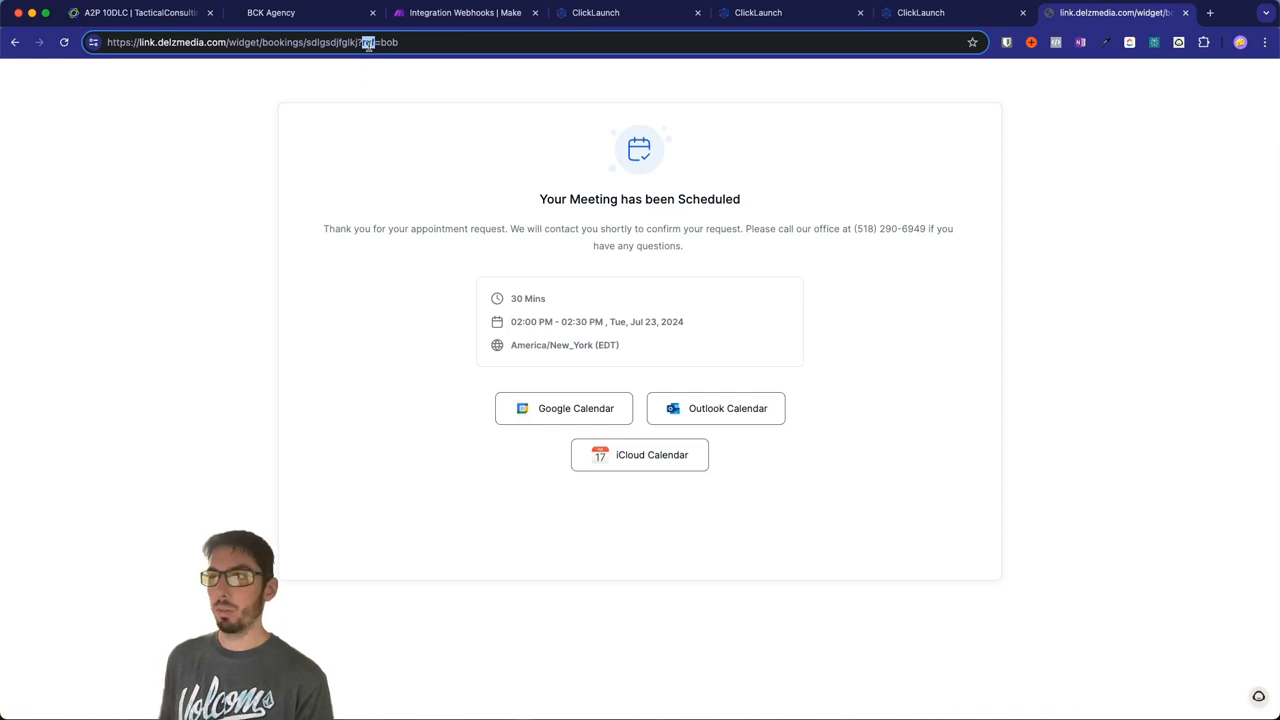
pyautogui.write('inflencer')
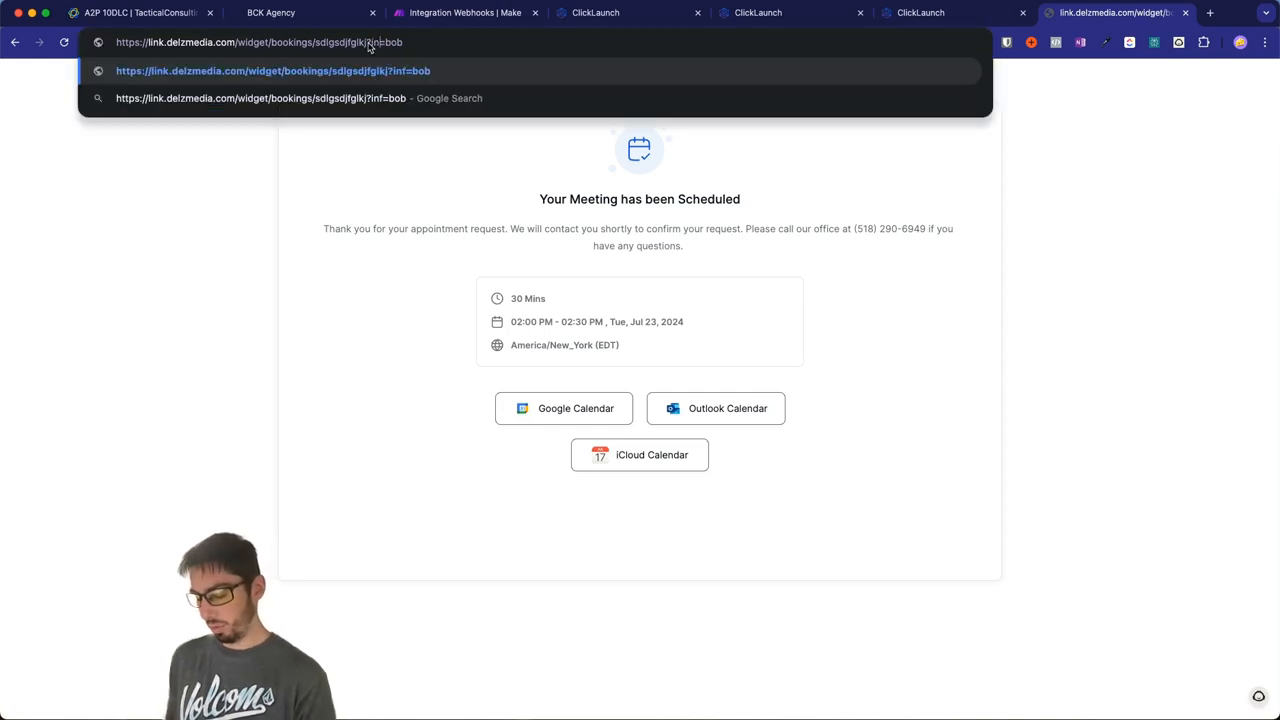
pyautogui.press('BackSpace')
pyautogui.press('BackSpace')
pyautogui.press('BackSpace')
pyautogui.press('BackSpace')
pyautogui.press('BackSpace')
pyautogui.press('BackSpace')
pyautogui.press('BackSpace')
pyautogui.press('BackSpace')
pyautogui.press('BackSpace')
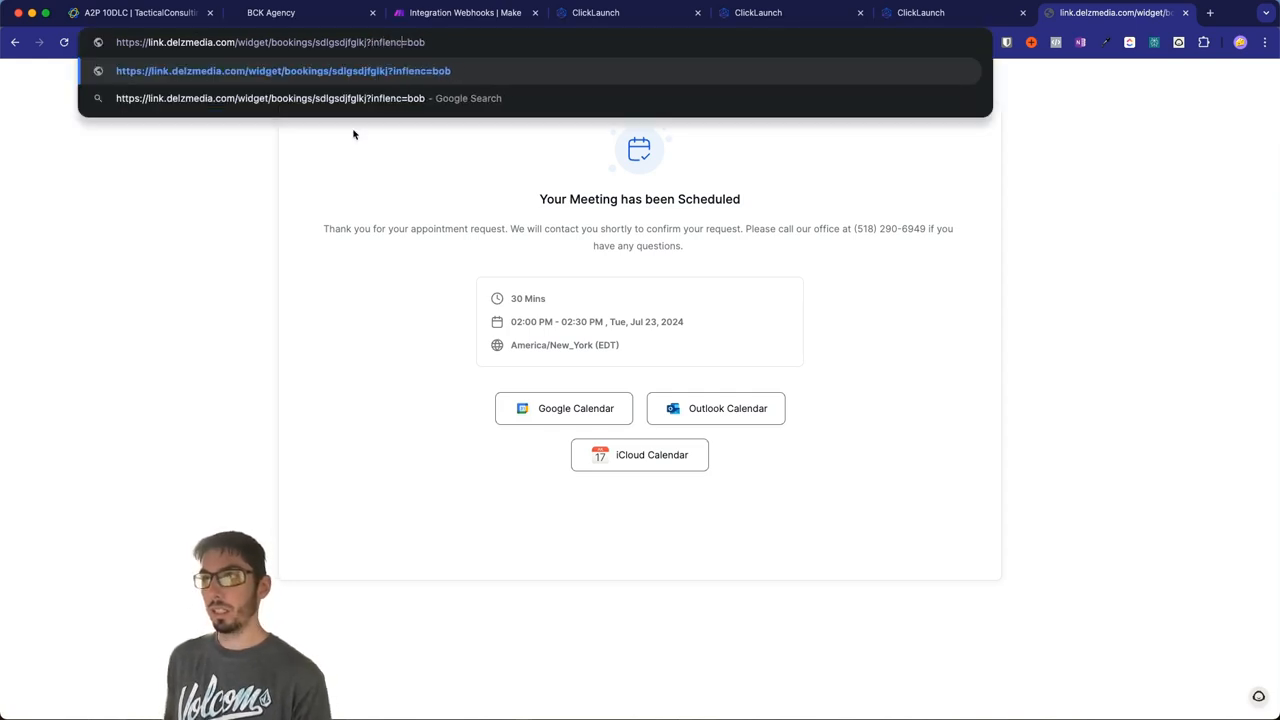
pyautogui.write('ref')
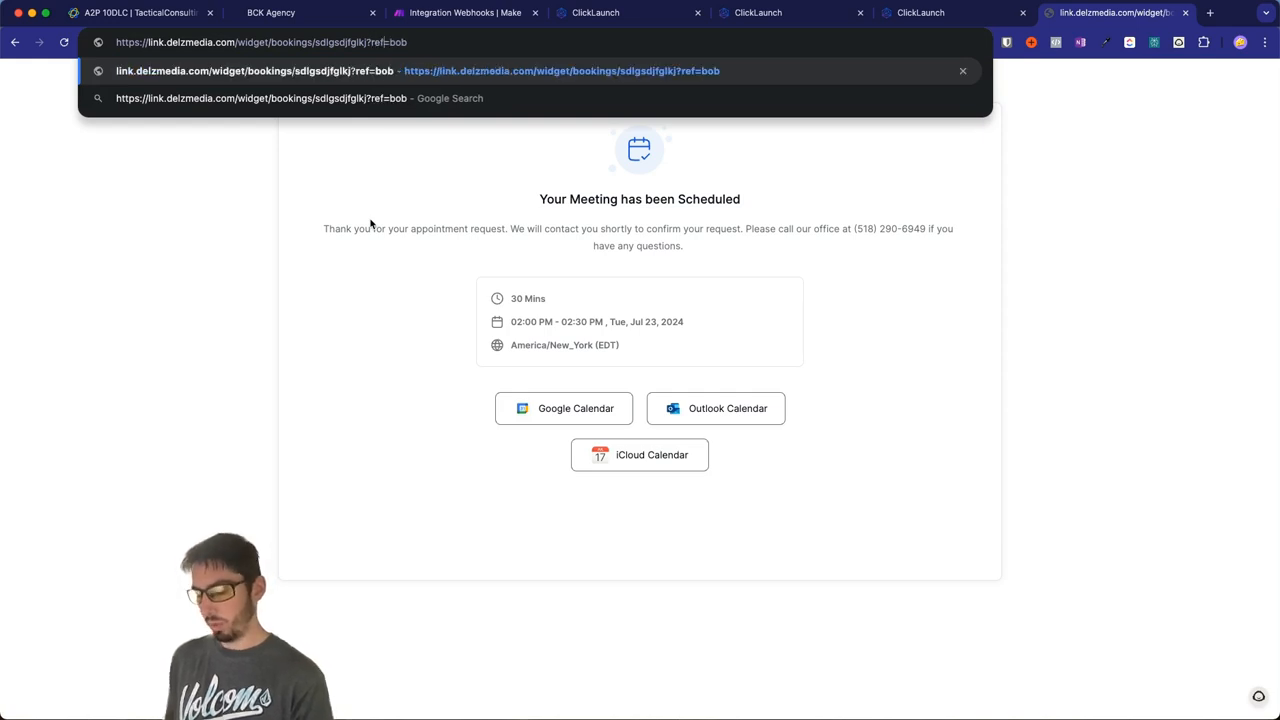
# Step: Change the ref parameter's value in the booking link to another influencer's first name
pyautogui.moveTo(408, 43); pyautogui.dragTo(297, 34)
pyautogui.doubleClick(388, 42)
pyautogui.write('steve')
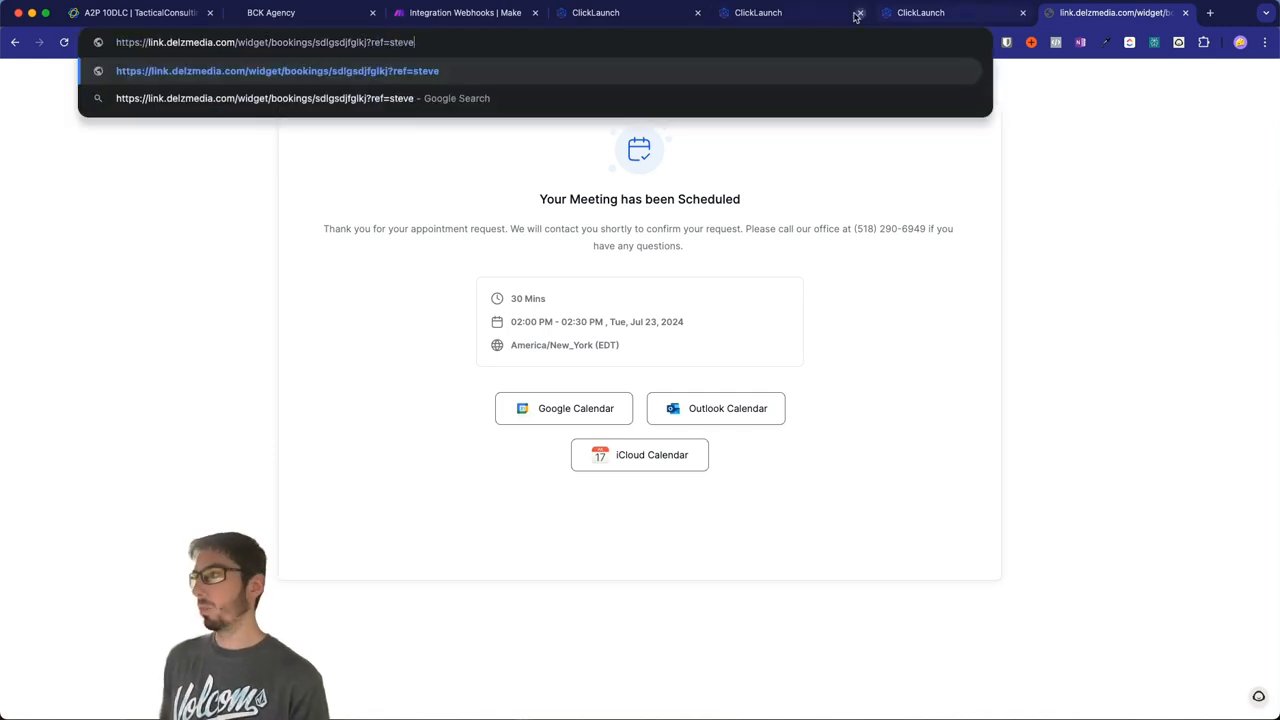
# Step: Return to the form builder, set the Influencer UTM field's query key to ref and make the field hidden
pyautogui.click(905, 12)
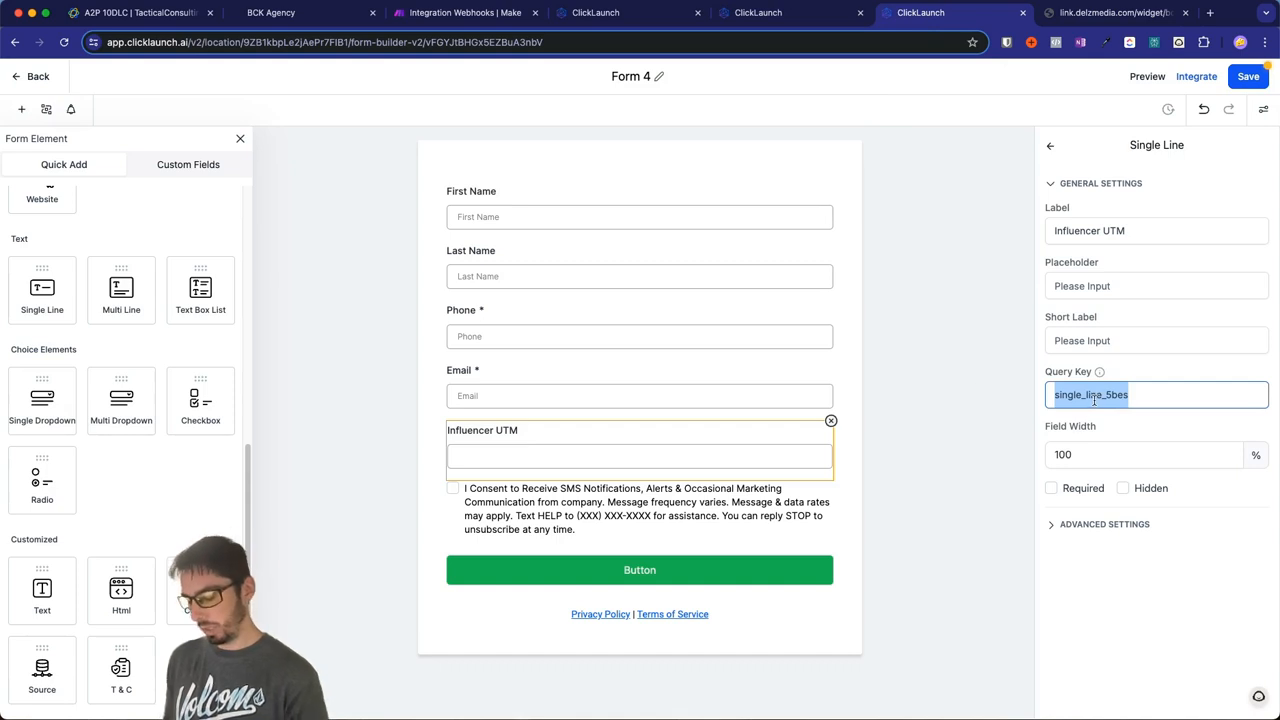
pyautogui.write('ref')
pyautogui.click(1123, 488)
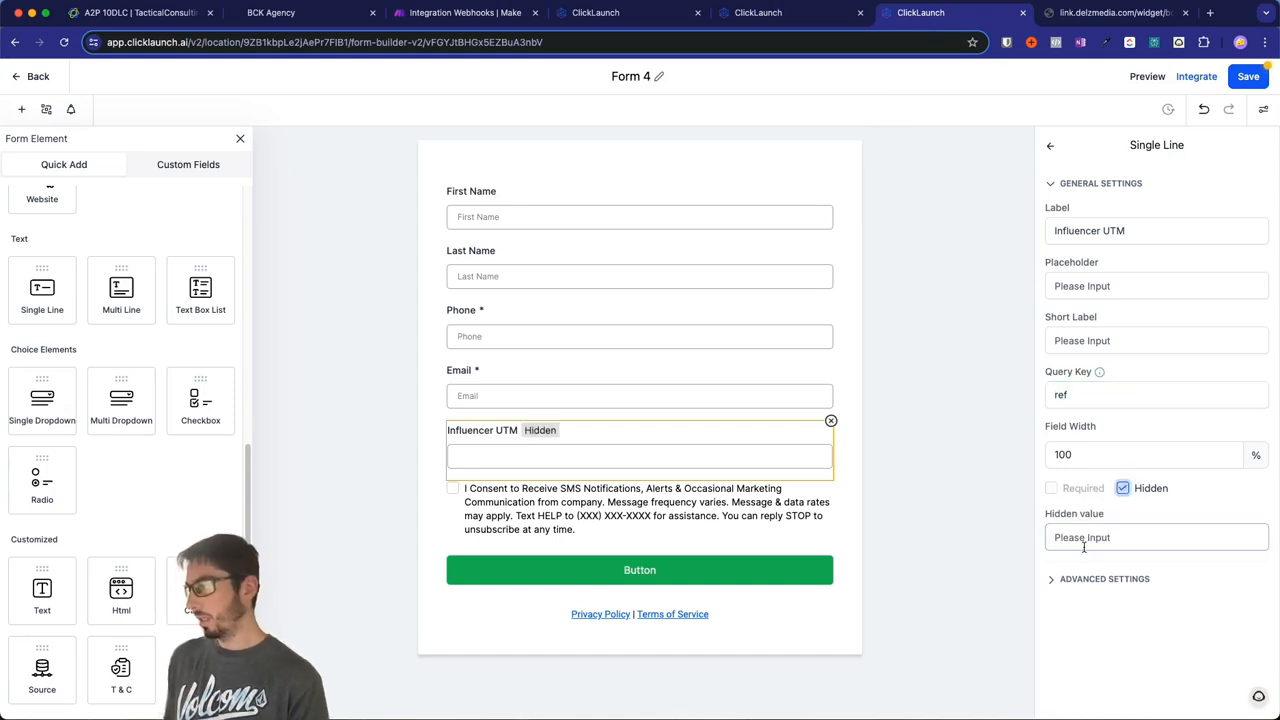
pyautogui.click(953, 448)
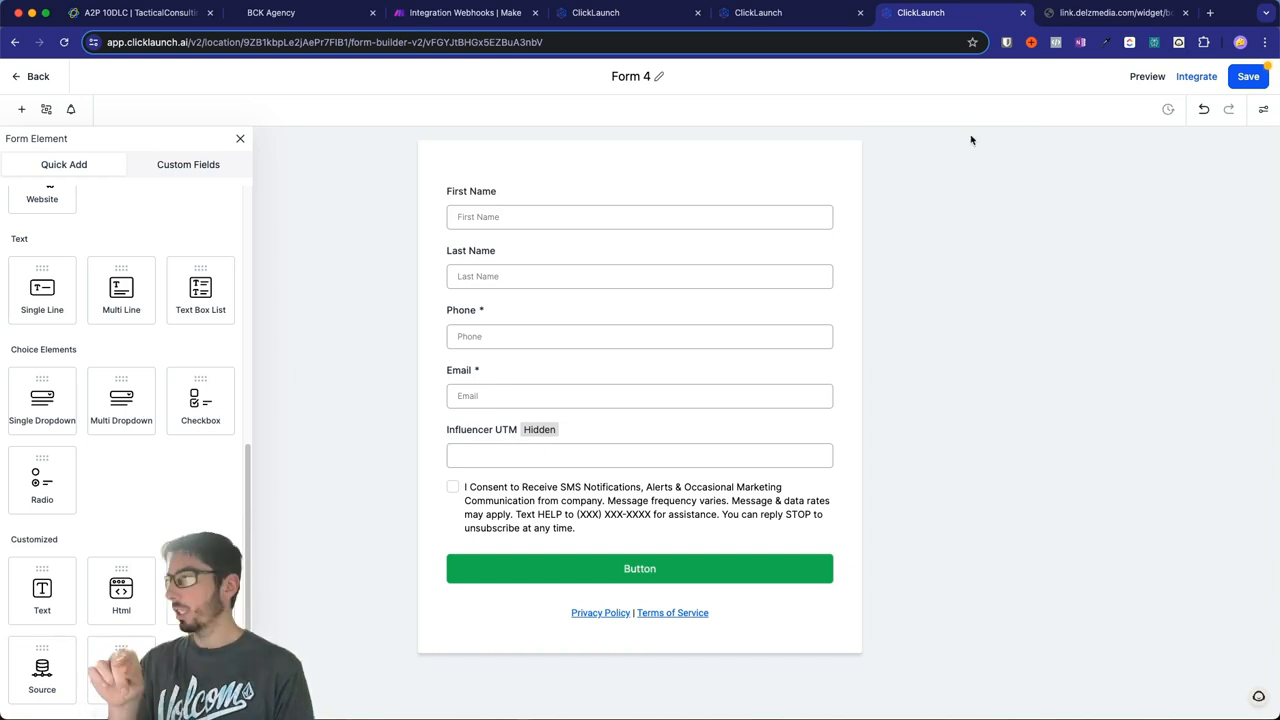
# Step: Save the form under the name Influencer and return to the forms list
pyautogui.click(634, 77)
pyautogui.write('In')
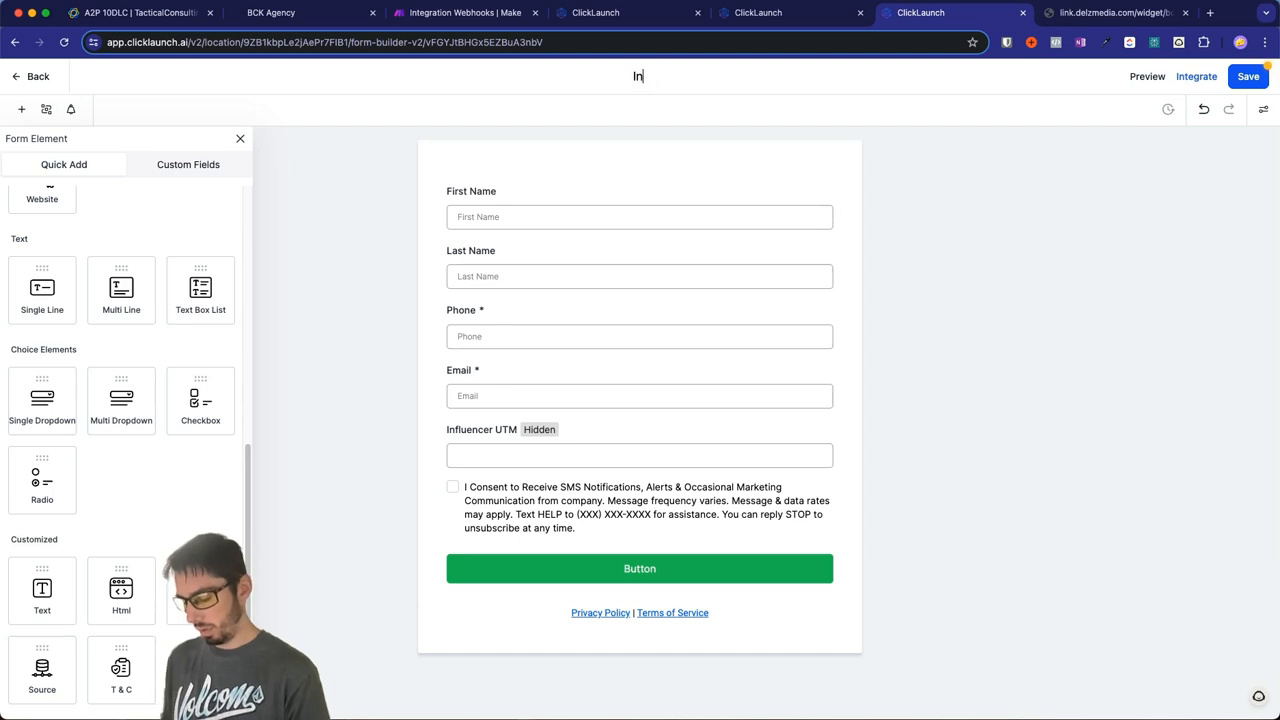
pyautogui.write('fluencer')
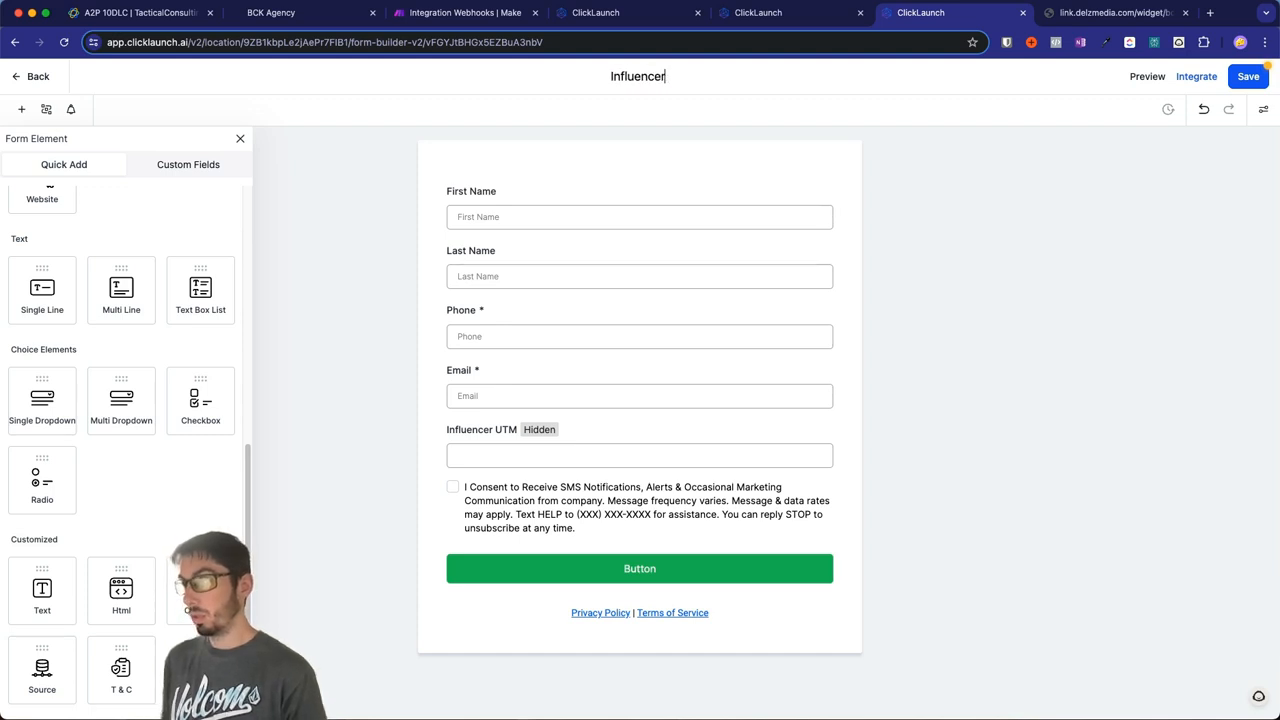
pyautogui.click(1004, 308)
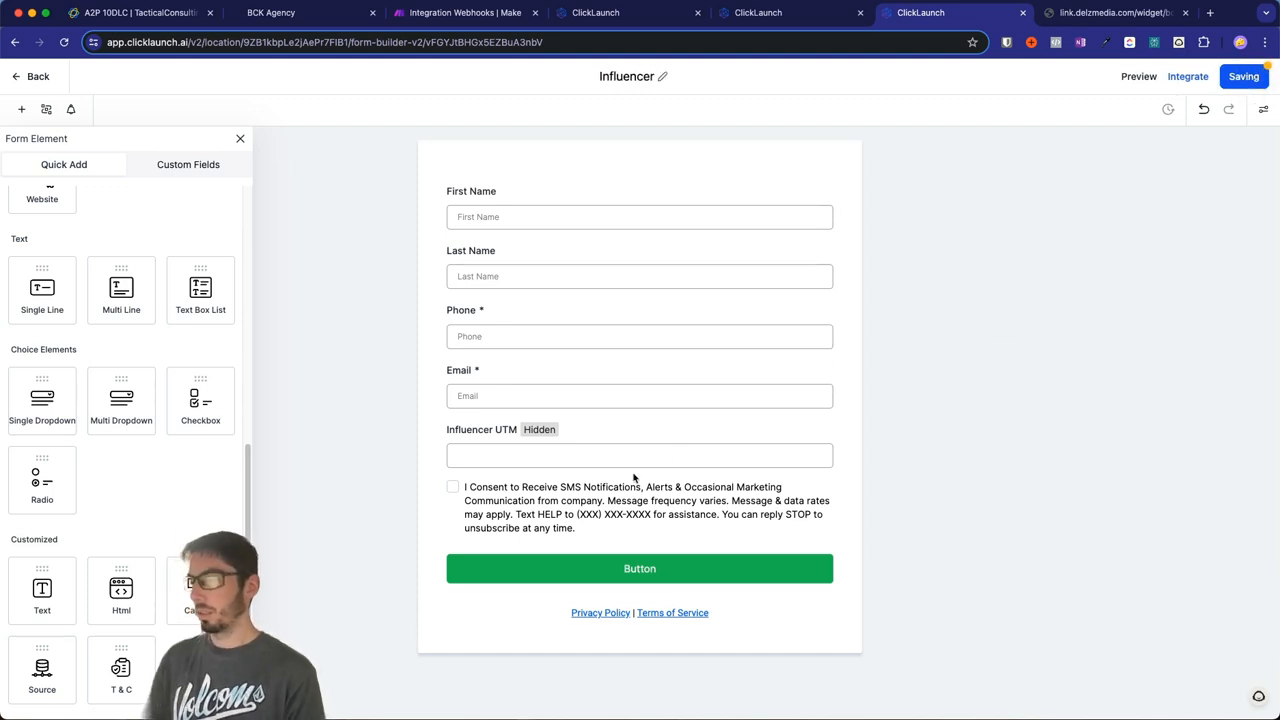
pyautogui.click(38, 80)
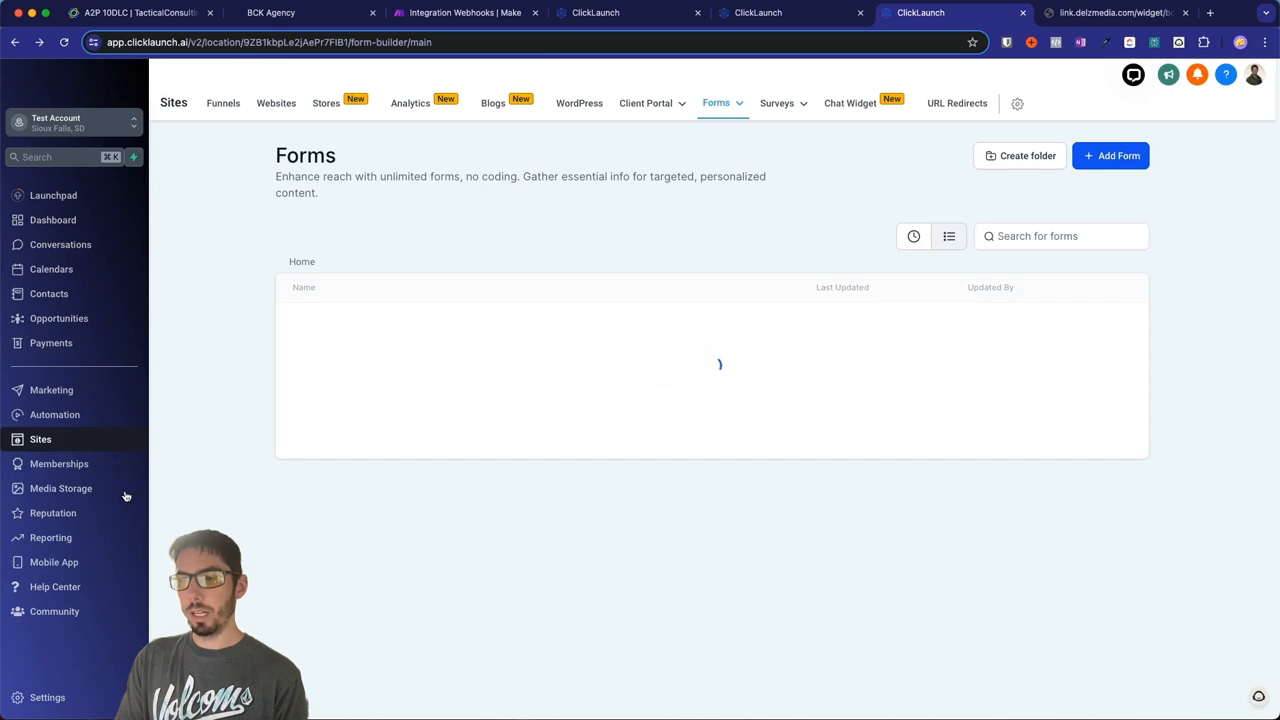
# Step: Open the Custom Fields page in the account settings
pyautogui.click(38, 697)
pyautogui.scroll(-3, 48, 494)
pyautogui.click(41, 455)
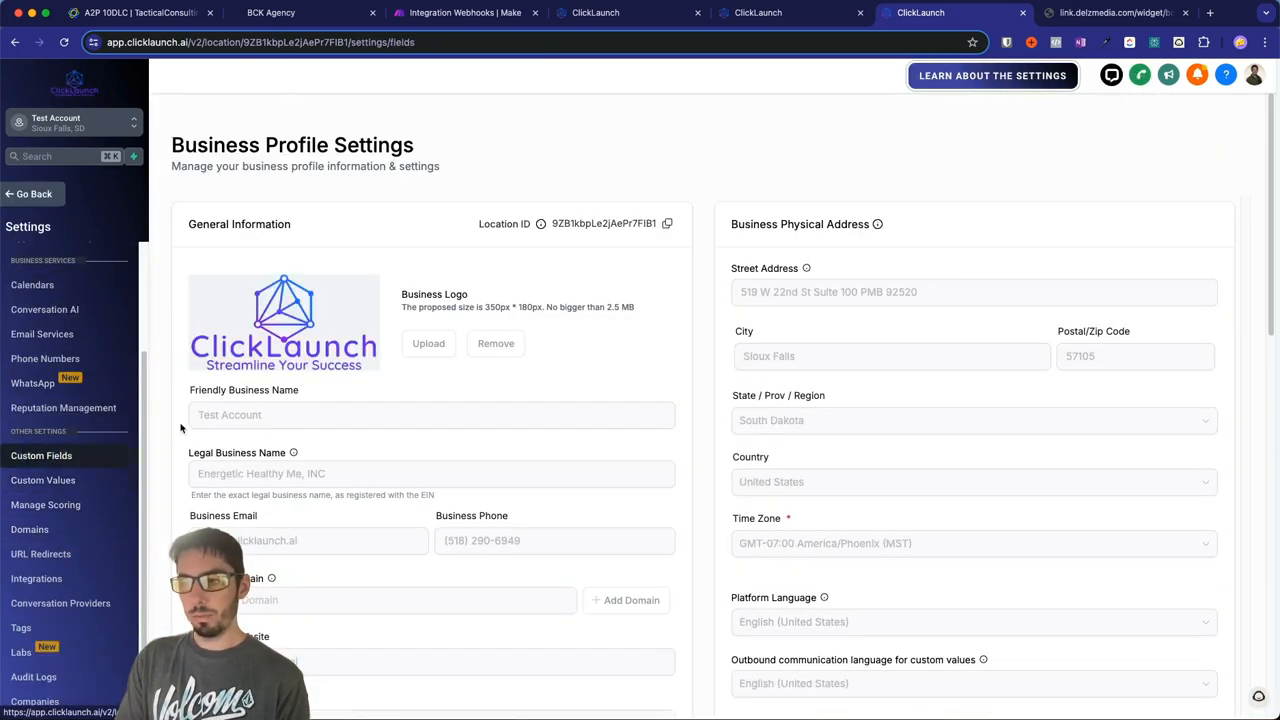
# Step: Search the custom fields for "inf" and clear the search
pyautogui.click(200, 184)
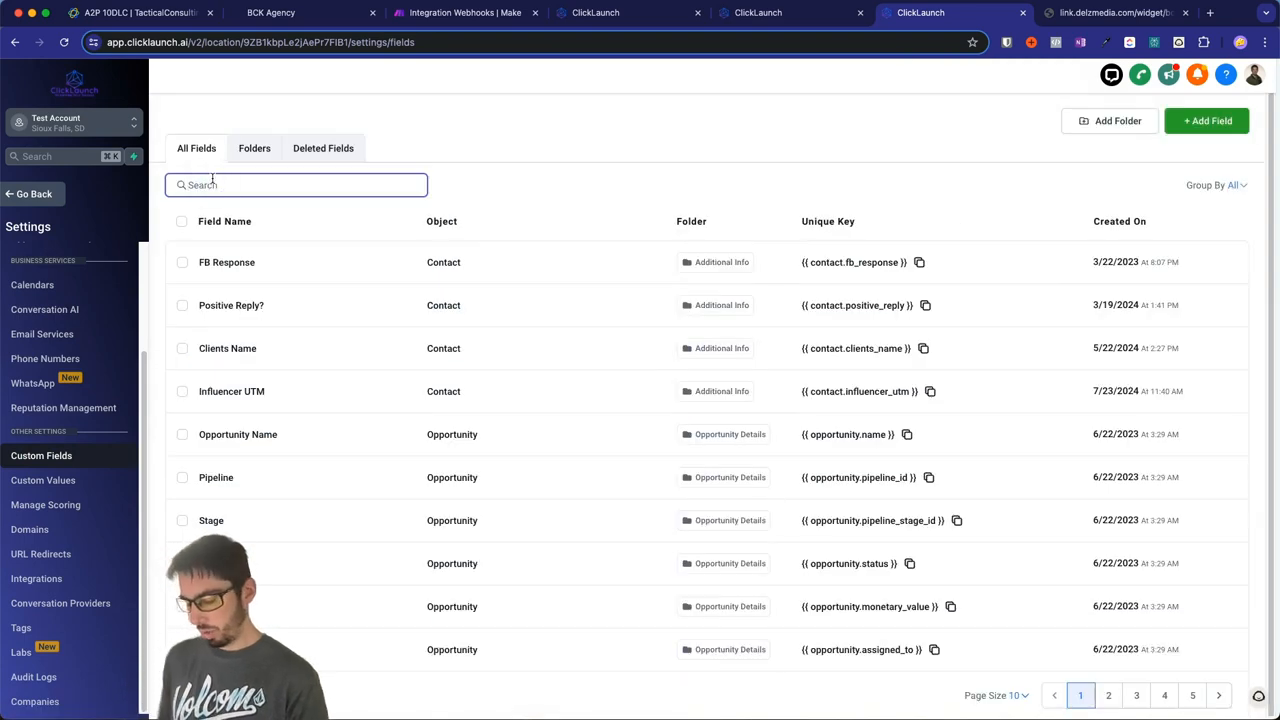
pyautogui.write('inf')
pyautogui.press('BackSpace')
pyautogui.press('BackSpace')
pyautogui.press('BackSpace')
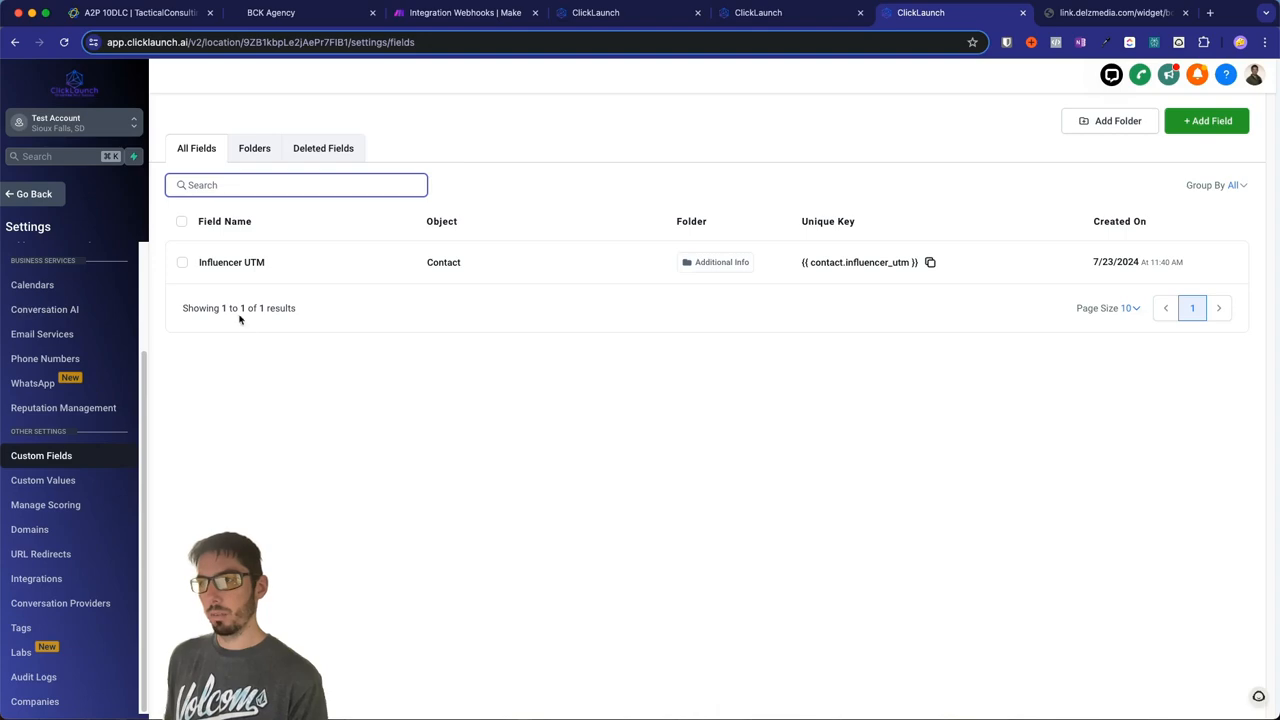
# Step: Start a new single-choice dropdown custom field named Influencer for the Contact object in the Additional Info group
pyautogui.click(1206, 120)
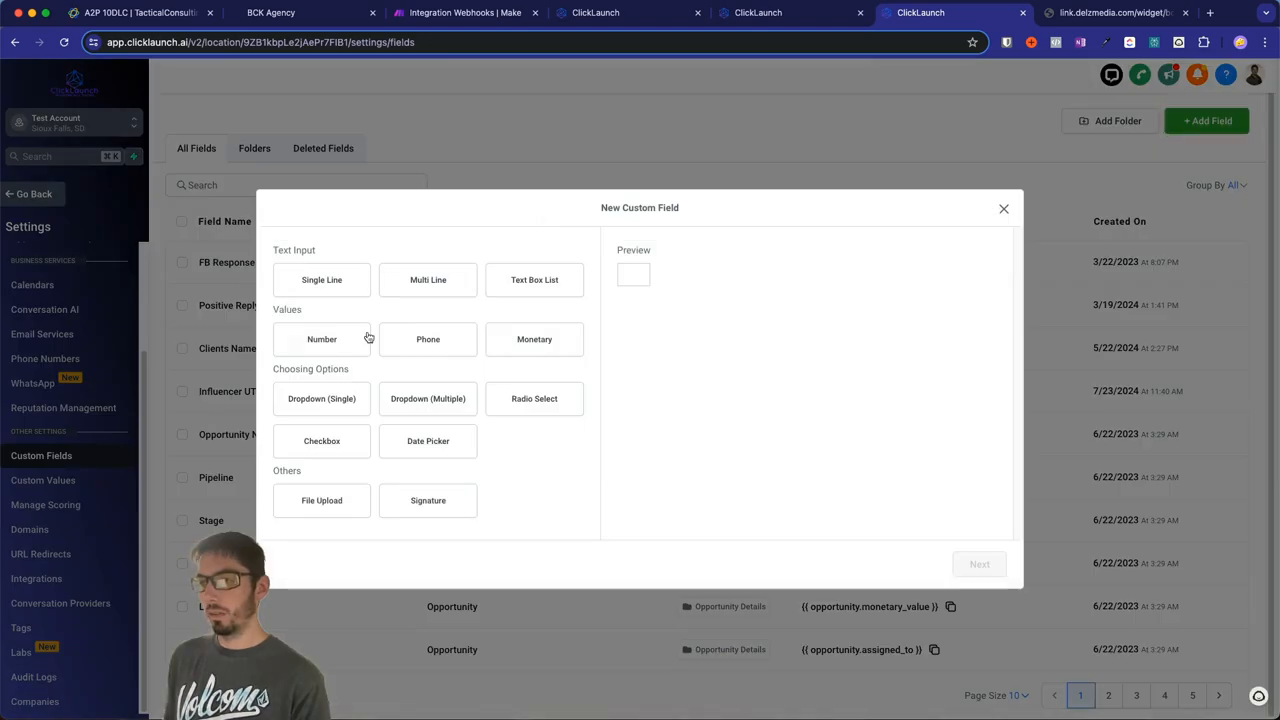
pyautogui.click(321, 398)
pyautogui.click(979, 564)
pyautogui.click(325, 329)
pyautogui.write('Influencer')
pyautogui.click(337, 376)
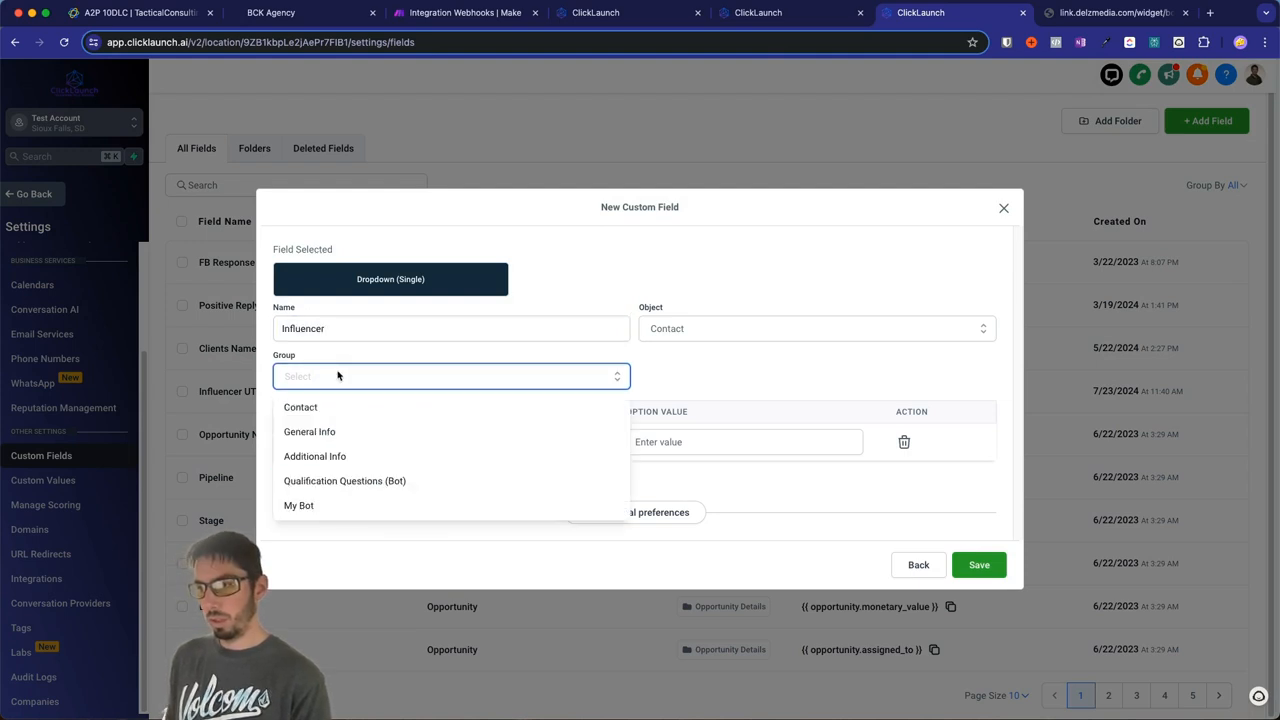
pyautogui.click(345, 456)
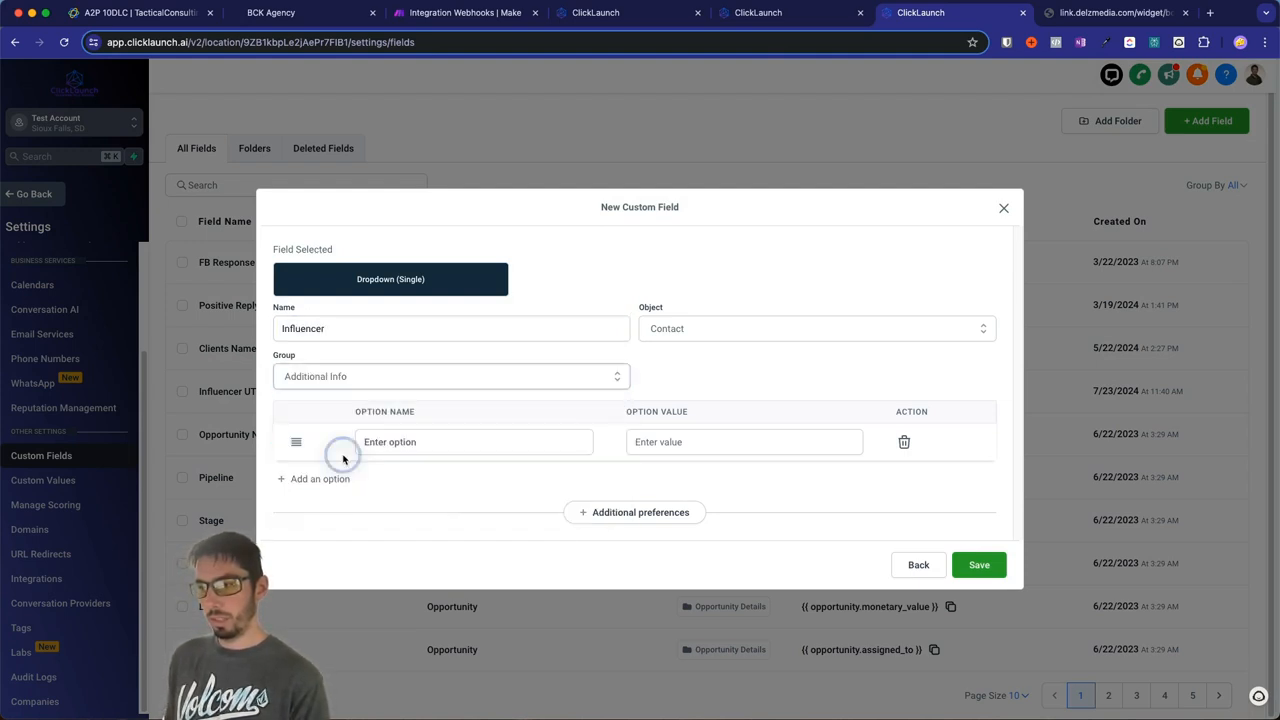
# Step: Add three influencers' first names as the dropdown's options and save the custom field
pyautogui.click(463, 442)
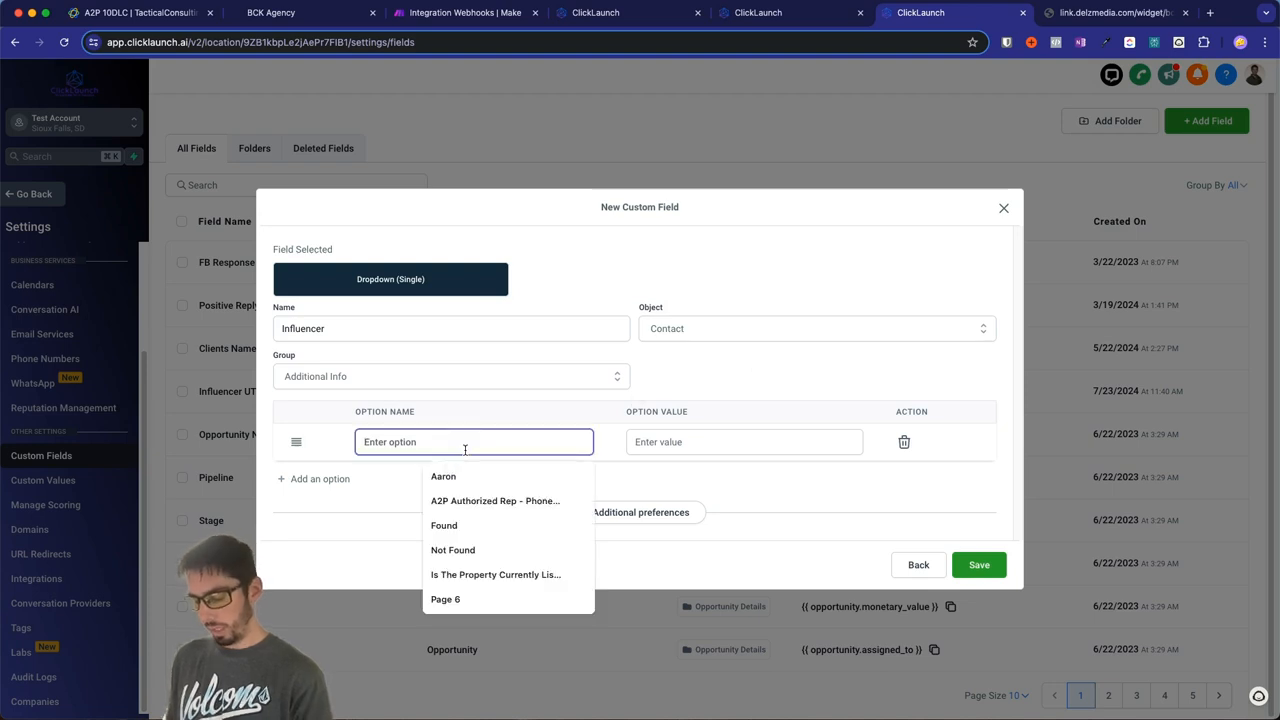
pyautogui.write('Bob')
pyautogui.click(340, 479)
pyautogui.write('Joe')
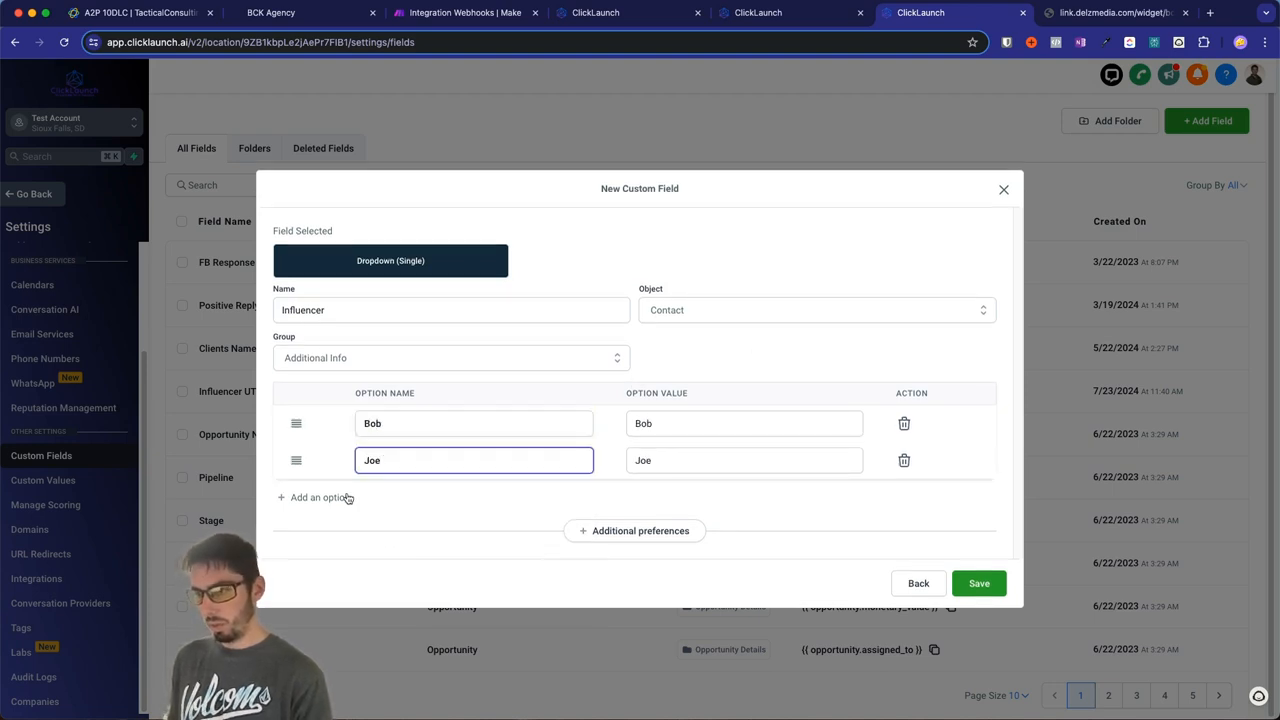
pyautogui.click(346, 494)
pyautogui.write('Steve')
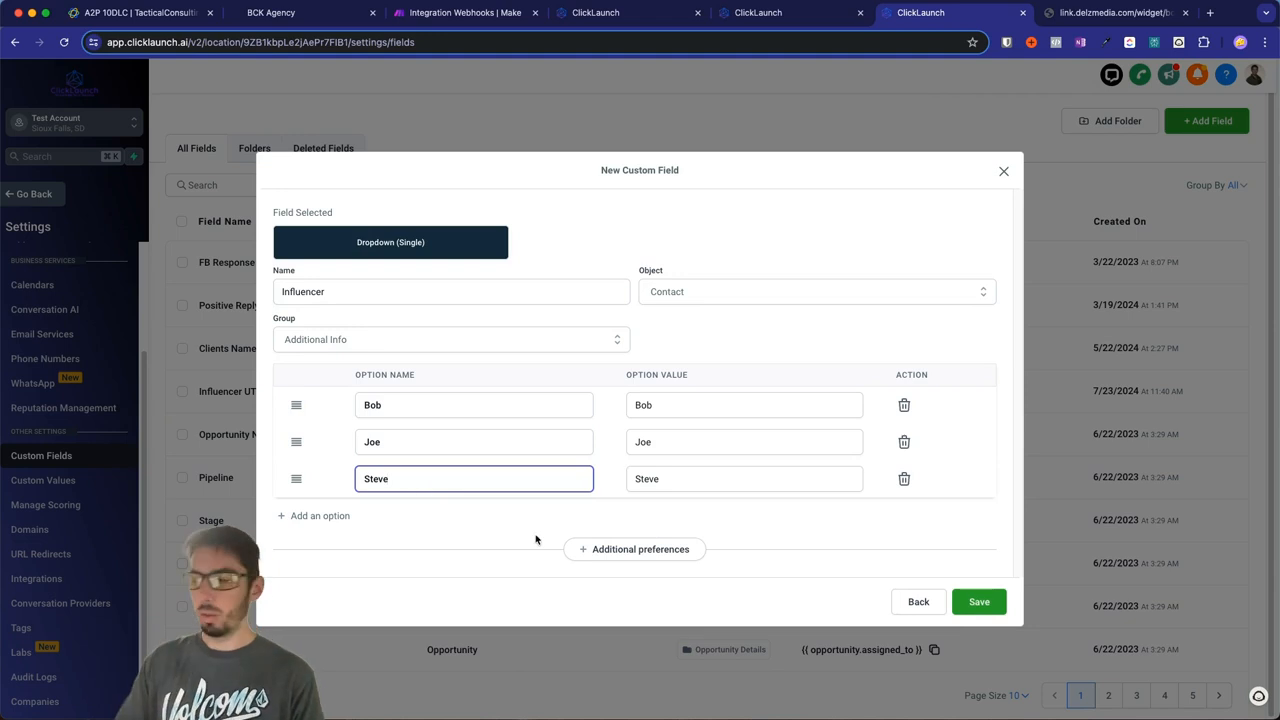
pyautogui.click(979, 601)
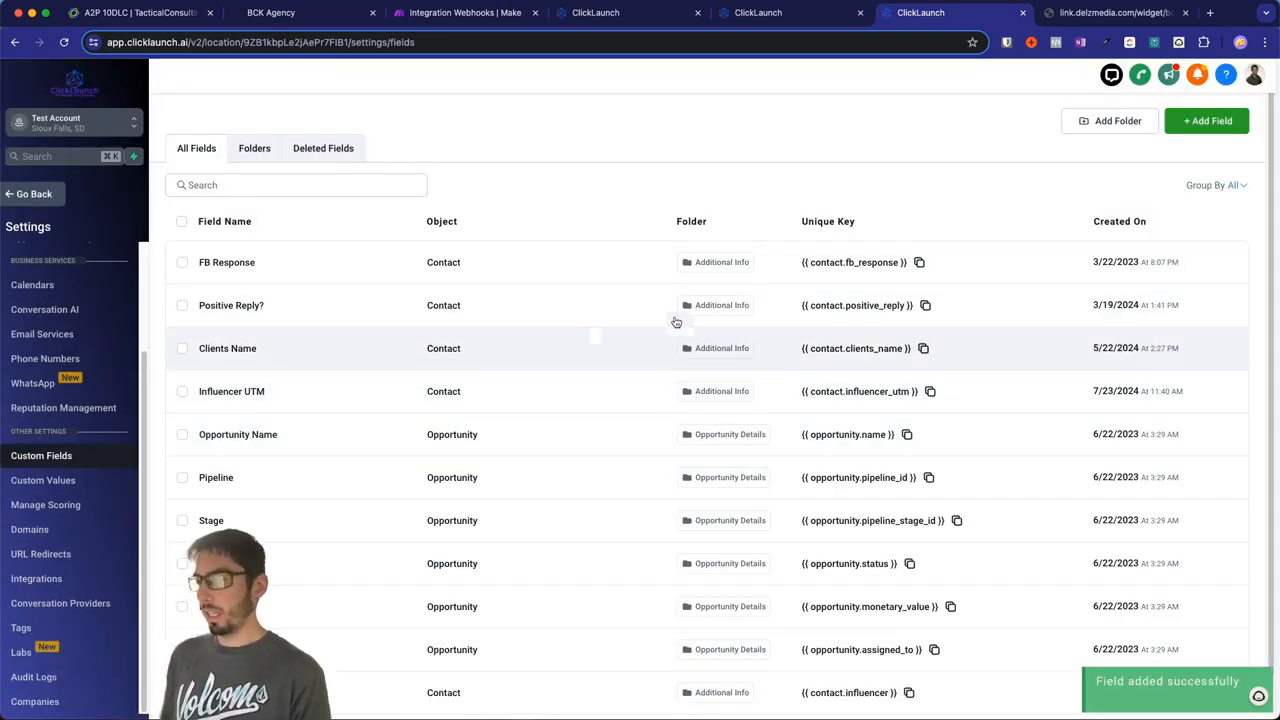
# Step: Create a custom field folder named Automations for the Contact object
pyautogui.click(1104, 126)
pyautogui.click(573, 364)
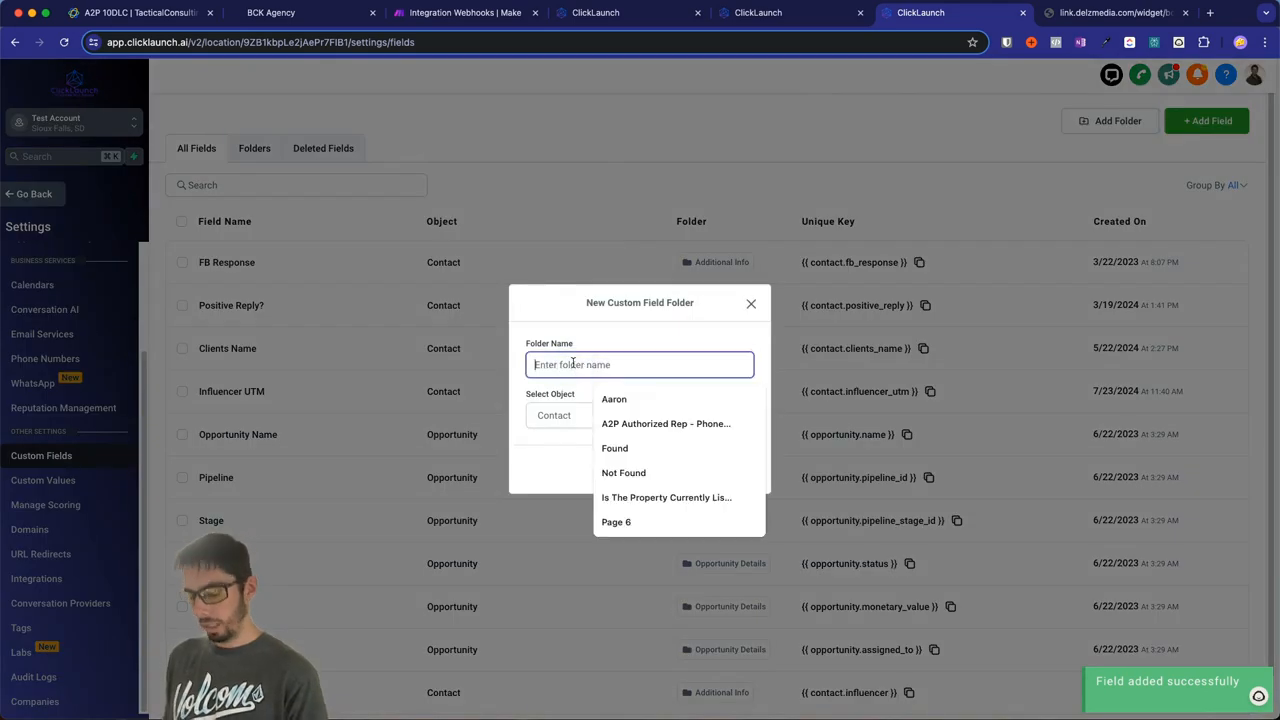
pyautogui.write('Automations')
pyautogui.press('Return')
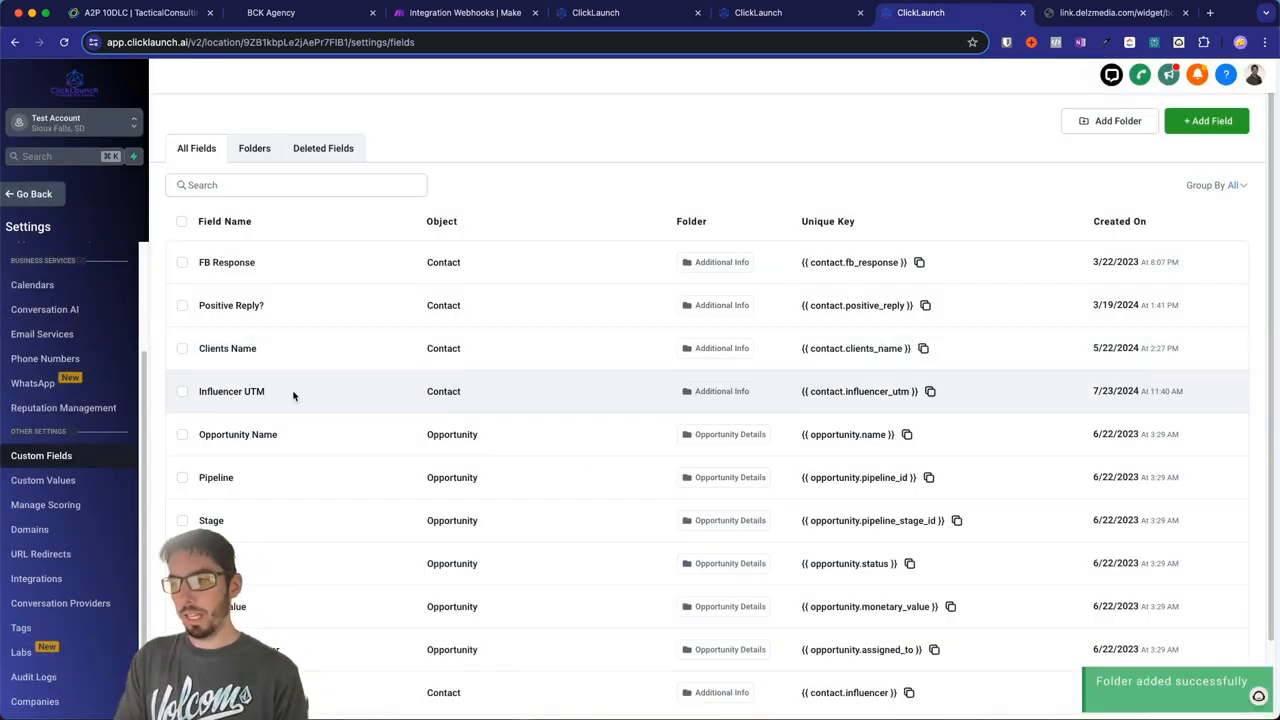
# Step: Move the Influencer UTM custom field into the Automations folder
pyautogui.click(182, 391)
pyautogui.click(228, 222)
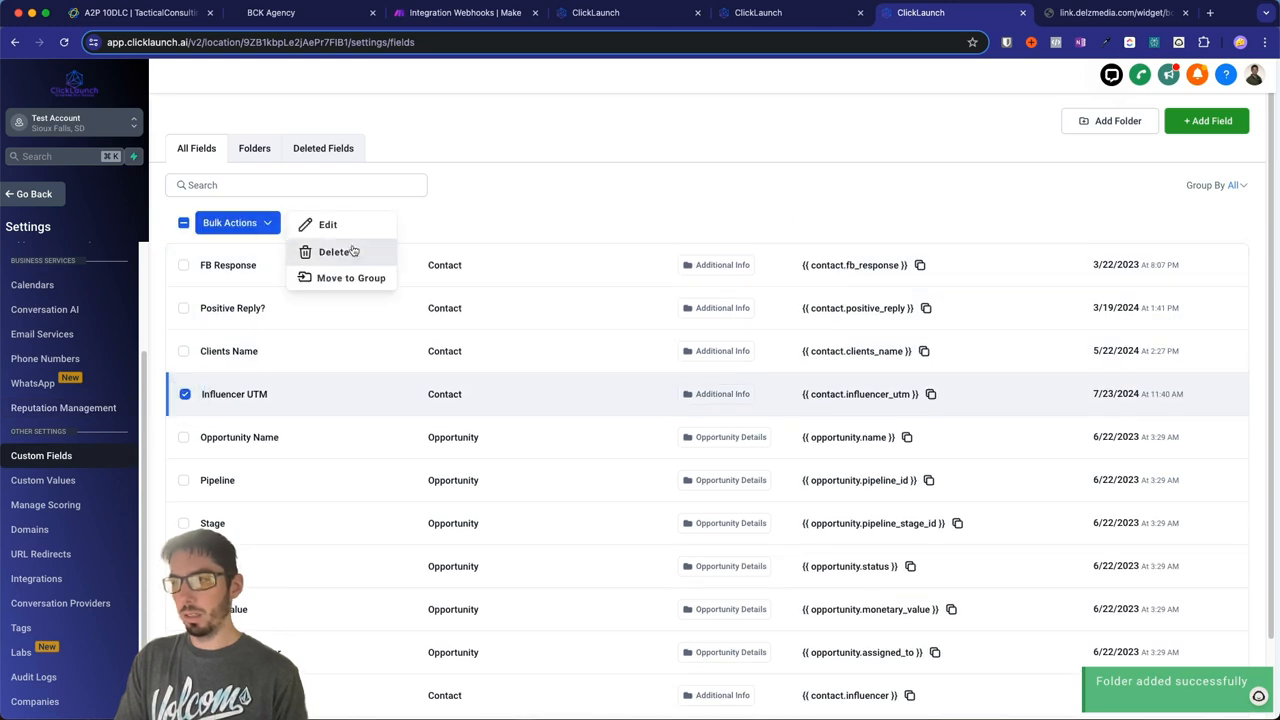
pyautogui.click(350, 277)
pyautogui.click(571, 414)
pyautogui.scroll(-2, 580, 540)
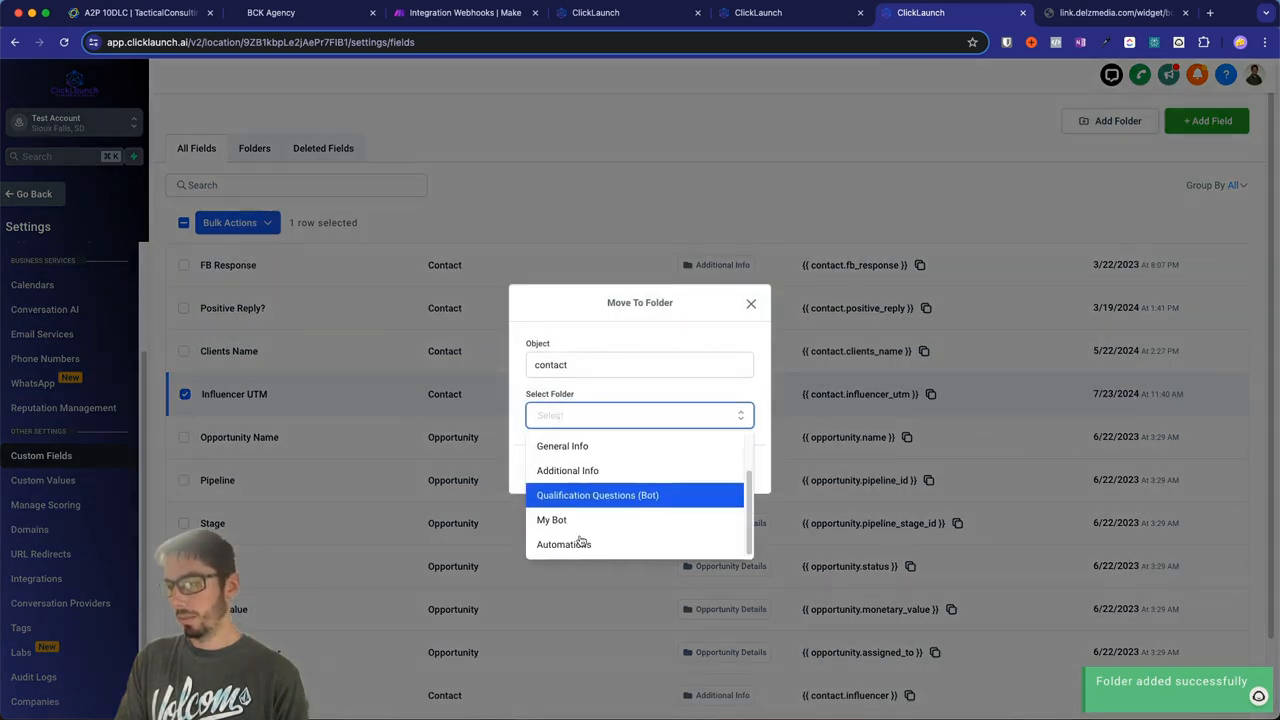
pyautogui.click(580, 543)
pyautogui.click(710, 473)
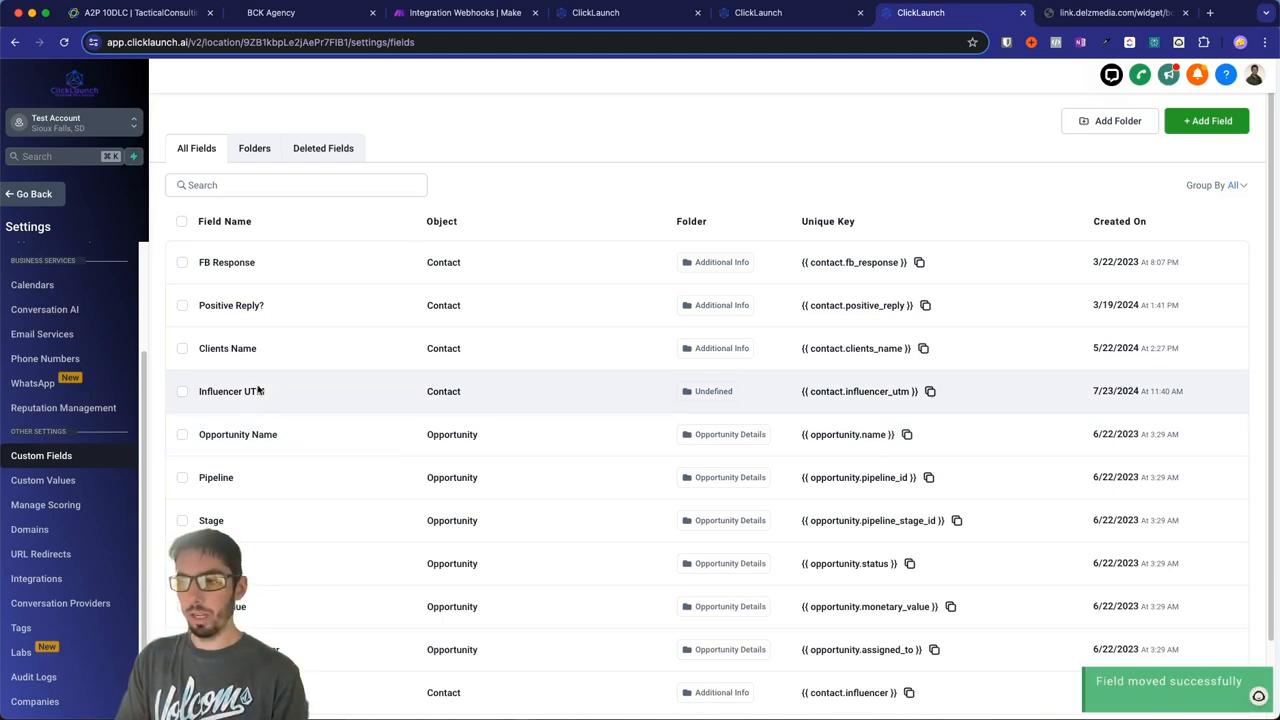
# Step: Leave the custom fields and open the Real Estate calendar for editing in the calendar settings
pyautogui.click(40, 194)
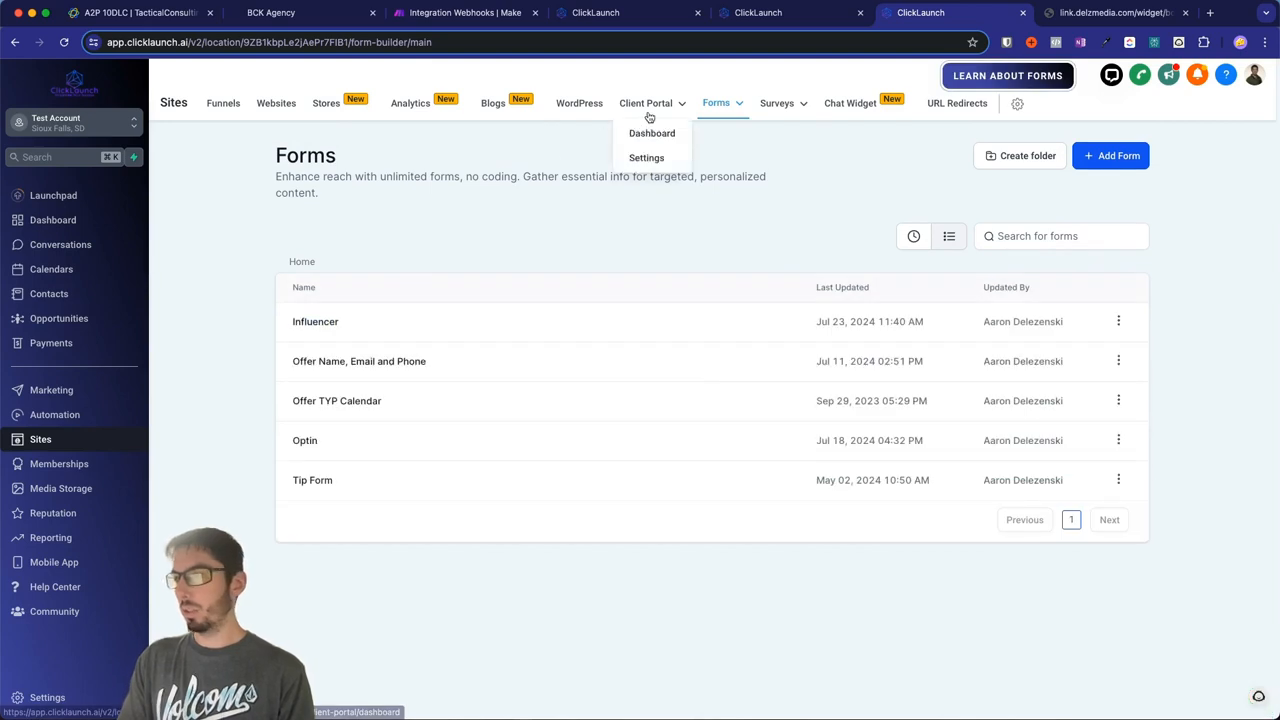
pyautogui.click(41, 271)
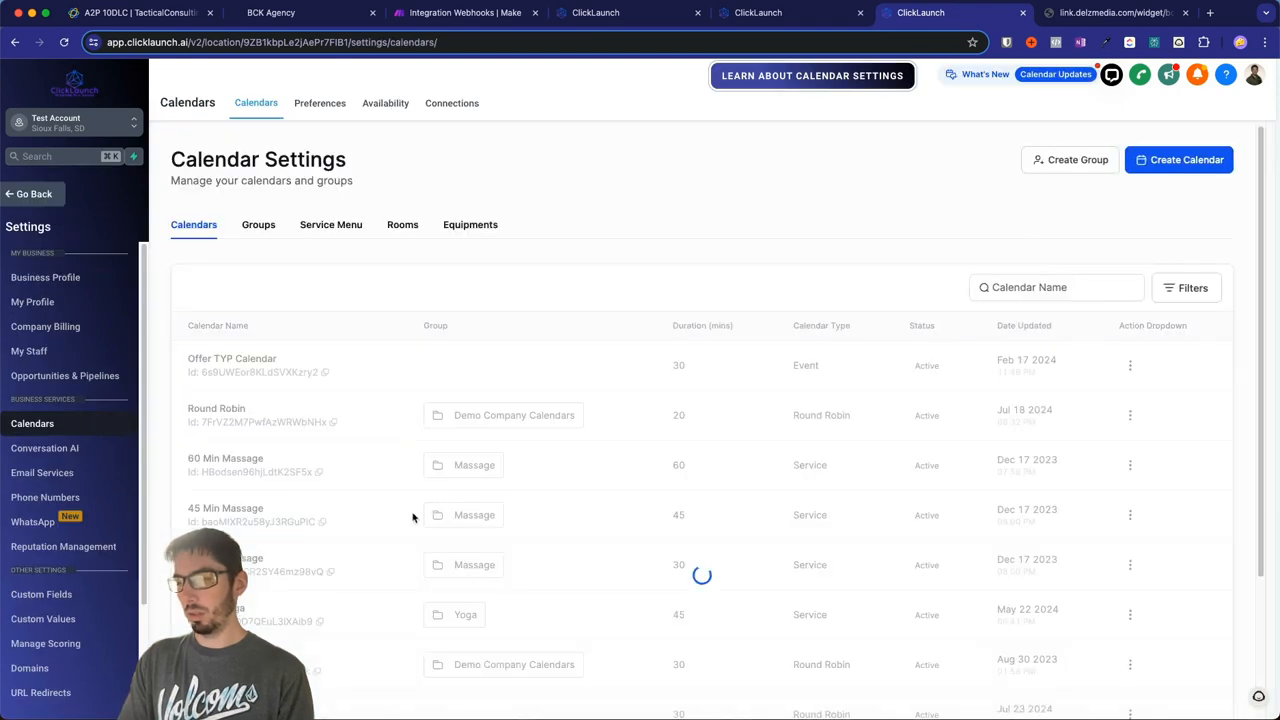
pyautogui.scroll(-3, 413, 517)
pyautogui.click(1130, 531)
pyautogui.click(1098, 386)
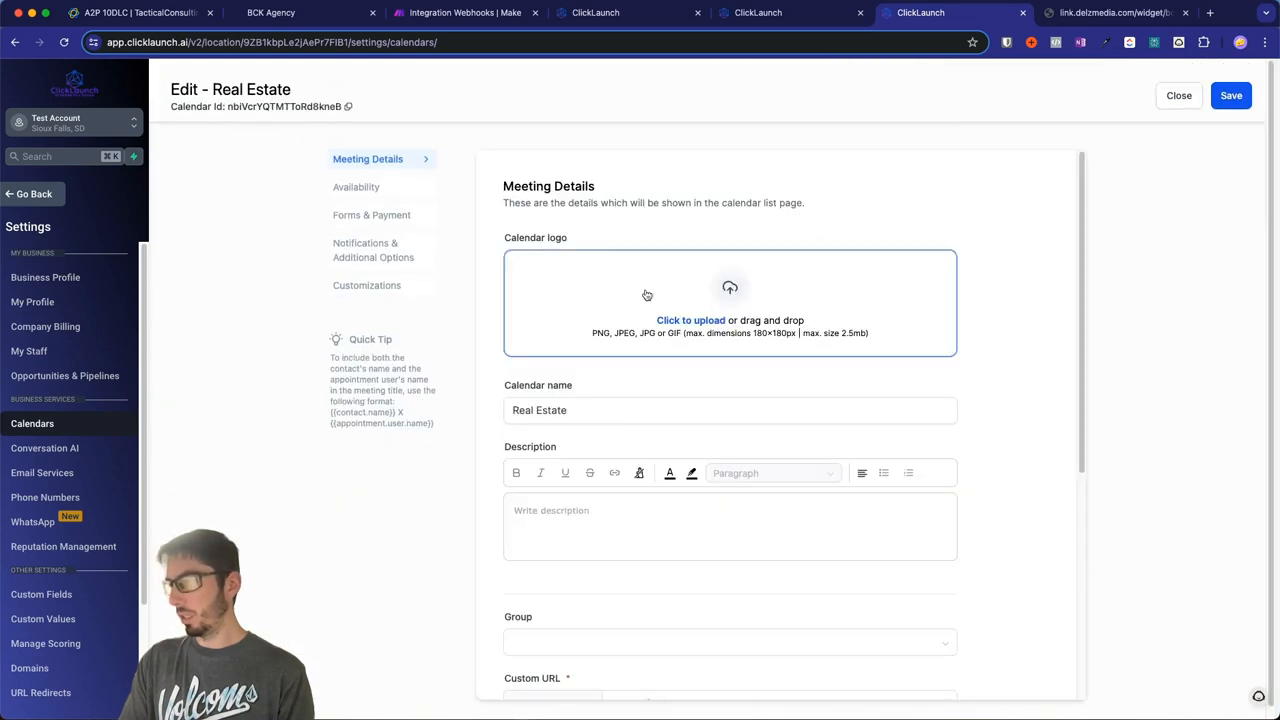
# Step: Set the Real Estate calendar's booking form to Influencer and save the calendar
pyautogui.click(371, 215)
pyautogui.click(612, 284)
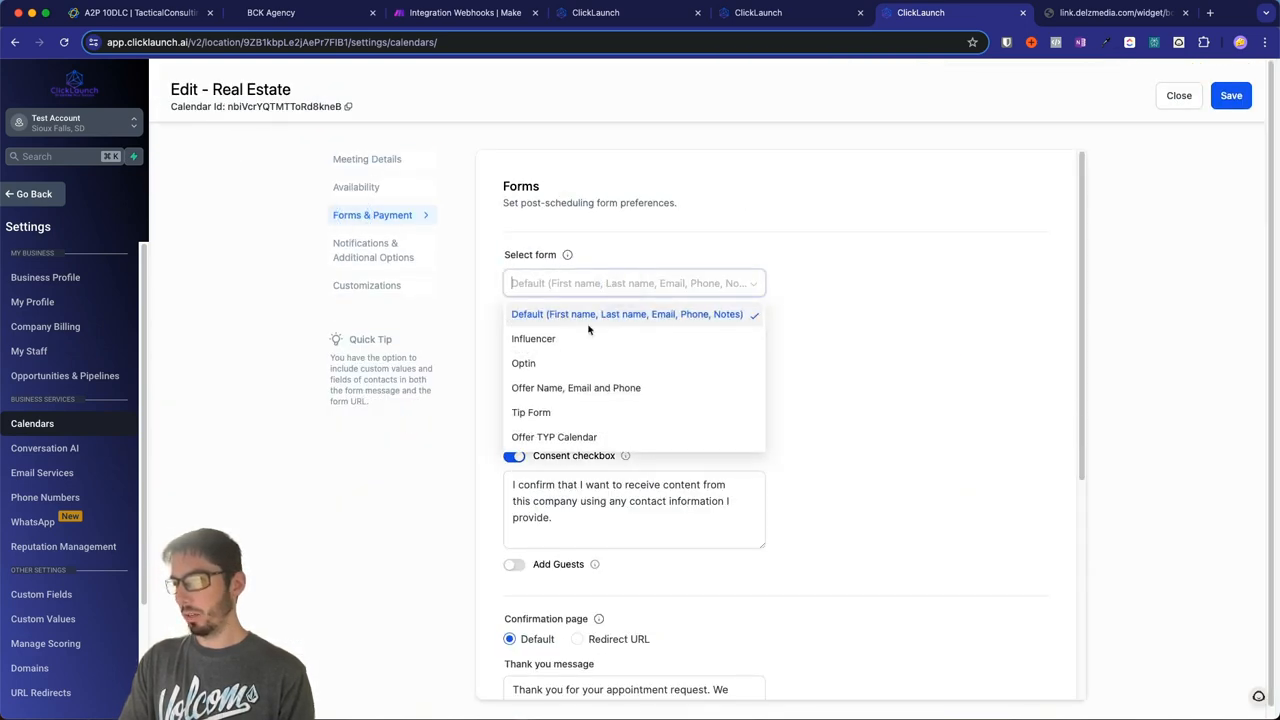
pyautogui.click(538, 340)
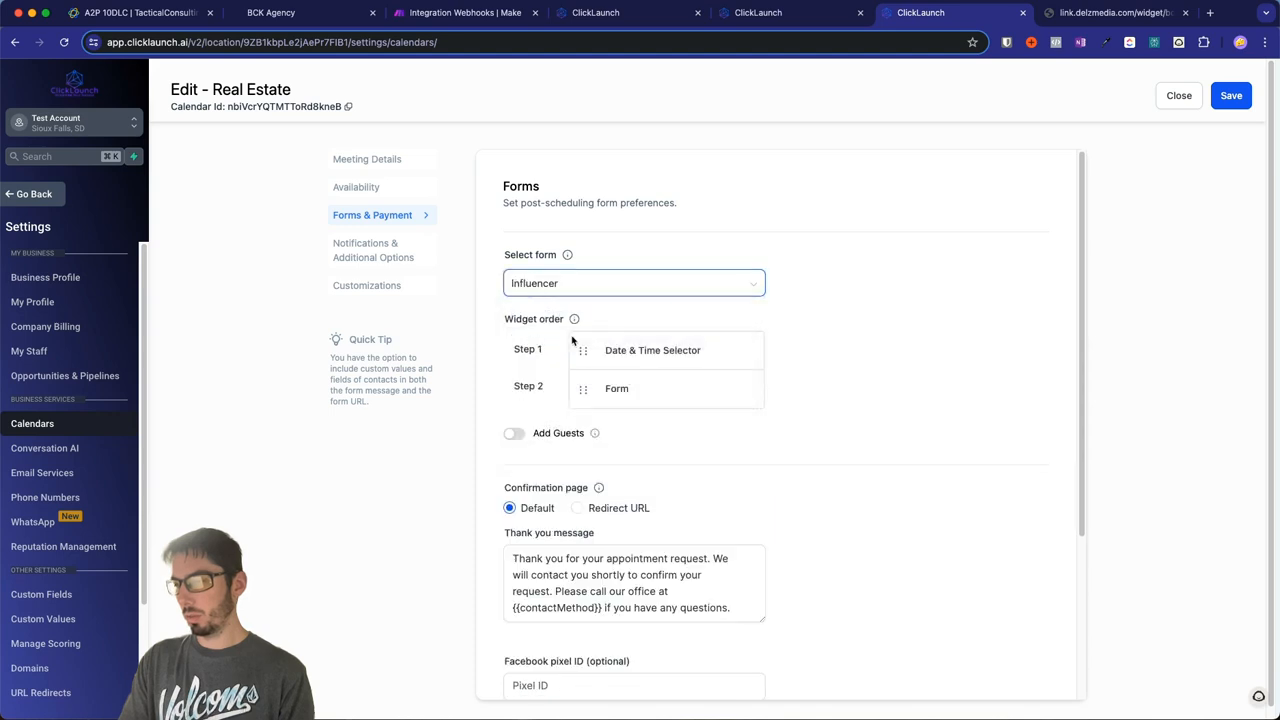
pyautogui.click(1230, 96)
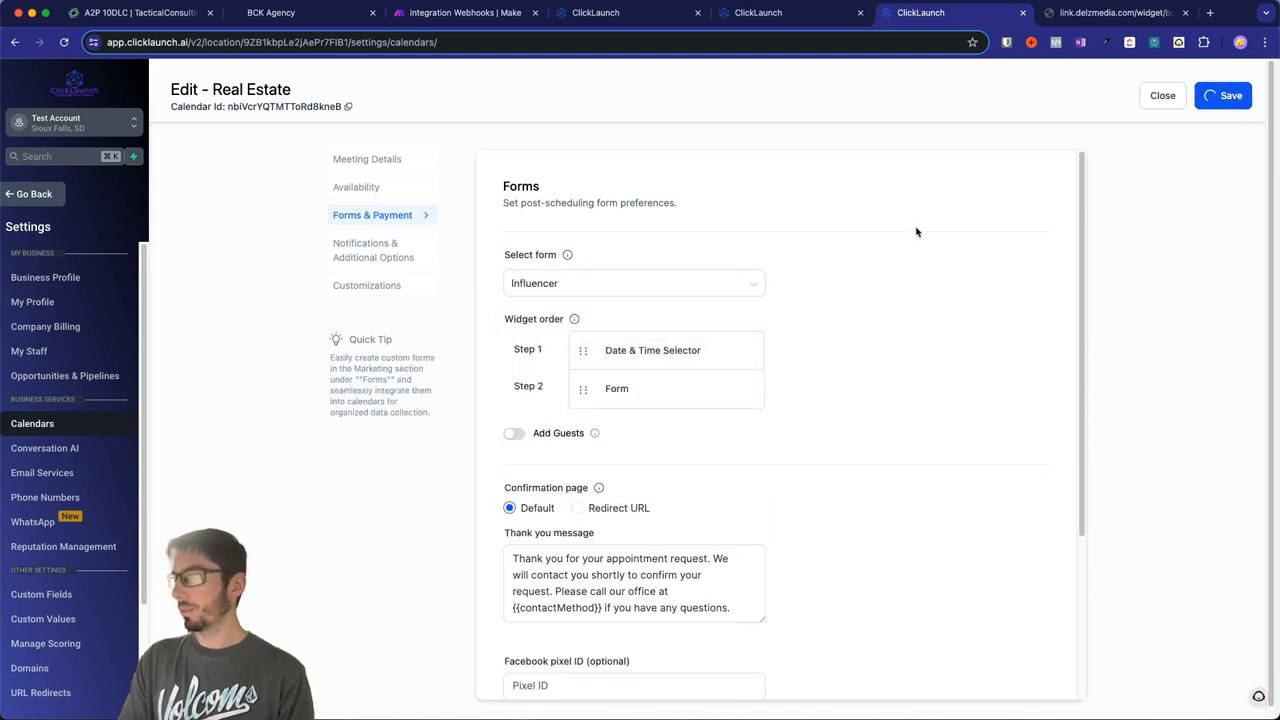
# Step: Reload the Real Estate booking page with its ref link and select the 01:30 PM slot on July 23, 2024
pyautogui.click(1099, 15)
pyautogui.press('Return')
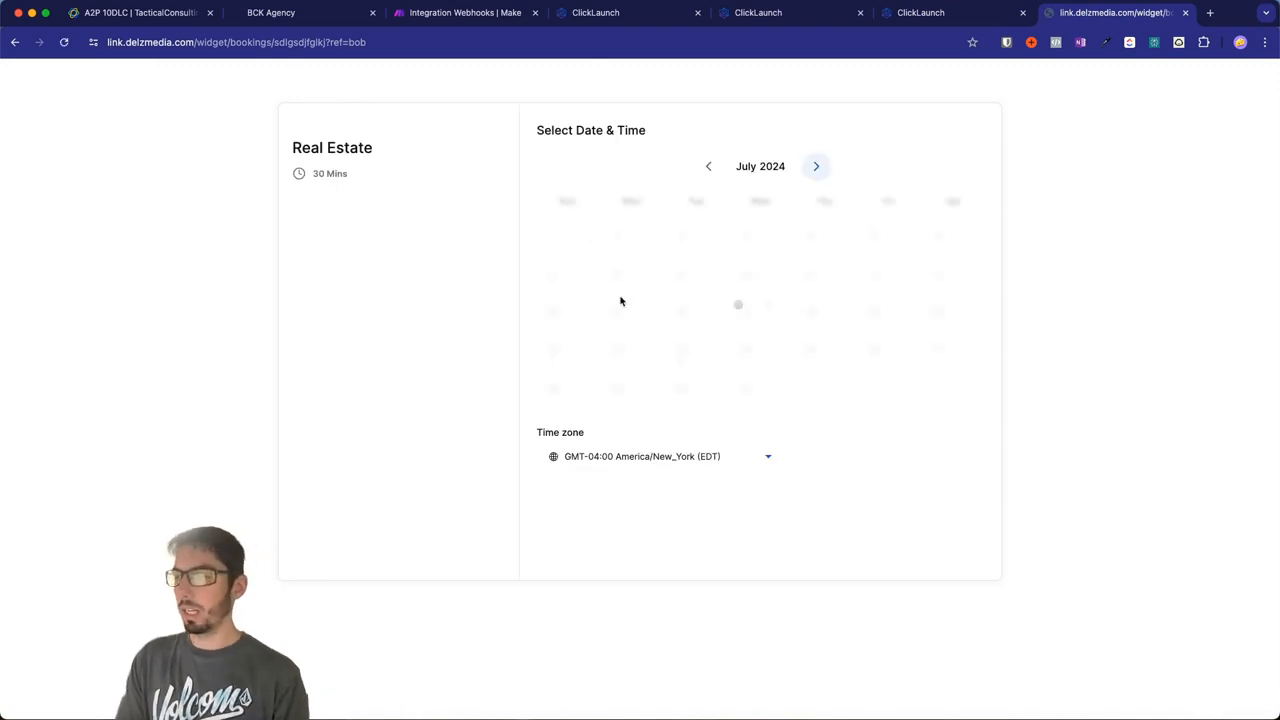
pyautogui.click(908, 355)
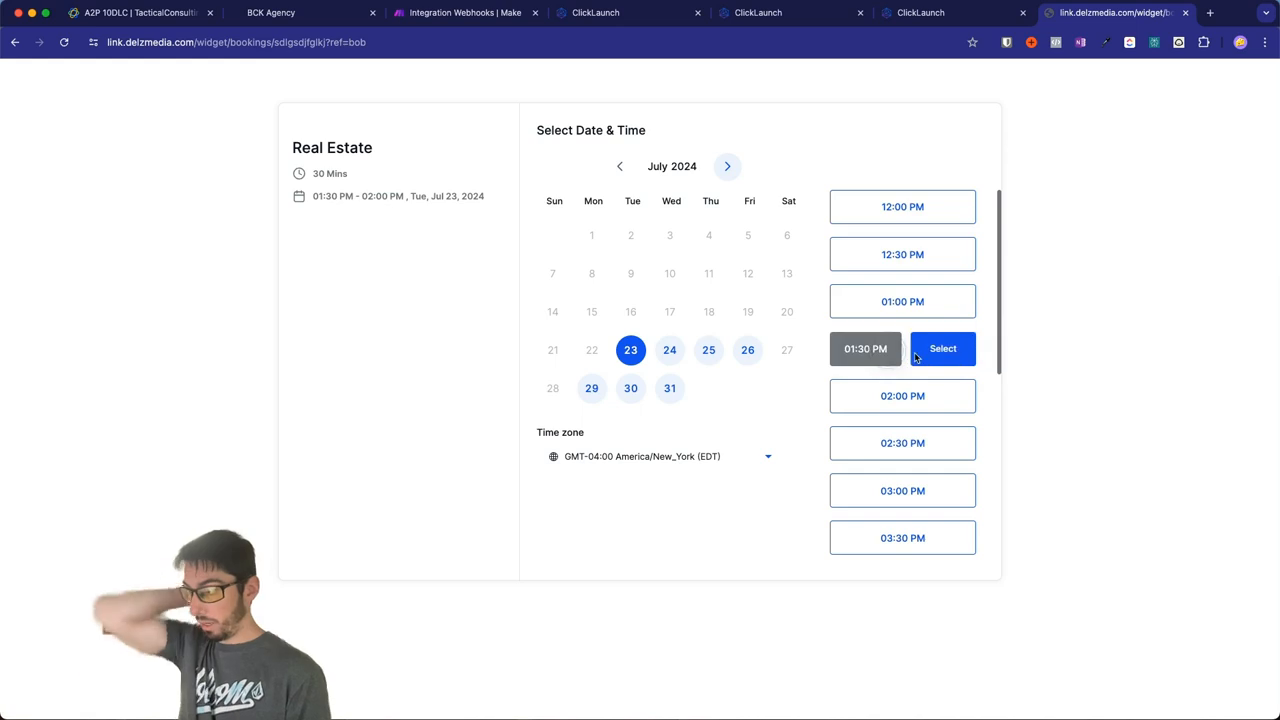
pyautogui.click(917, 355)
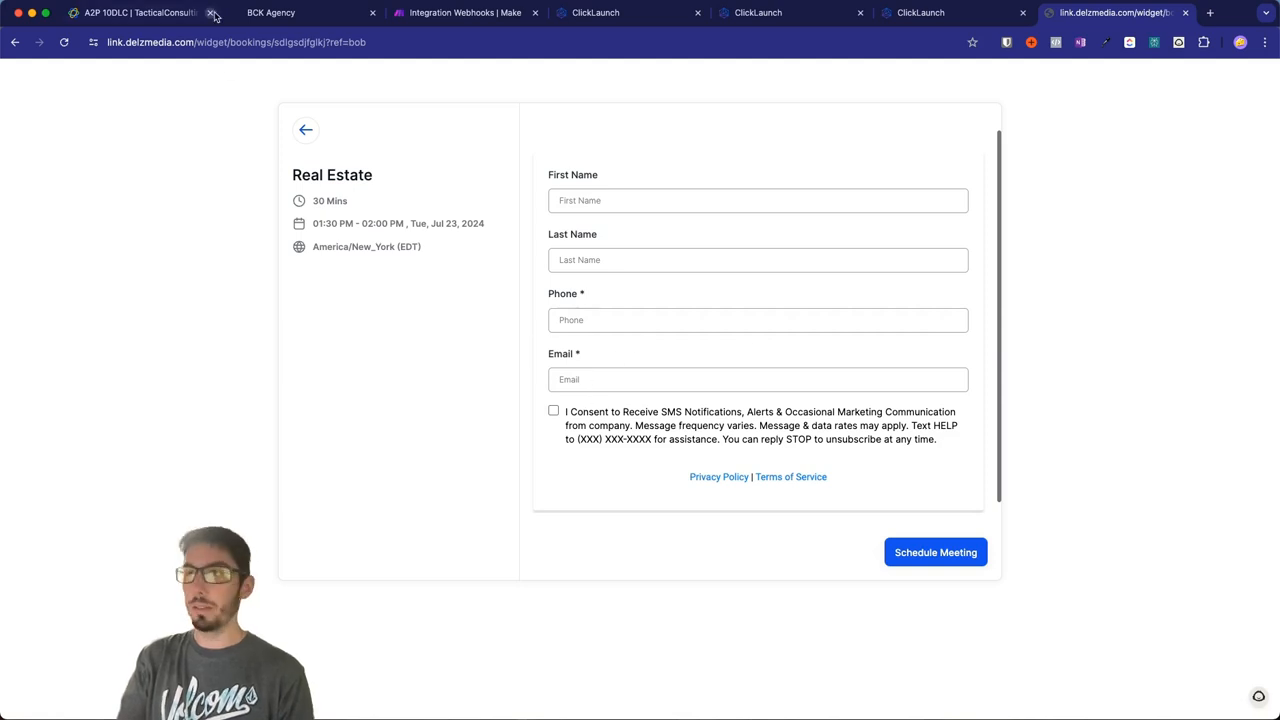
# Step: Close the calendar editor and open the Influencer form in the form builder from the forms list
pyautogui.click(626, 12)
pyautogui.click(757, 14)
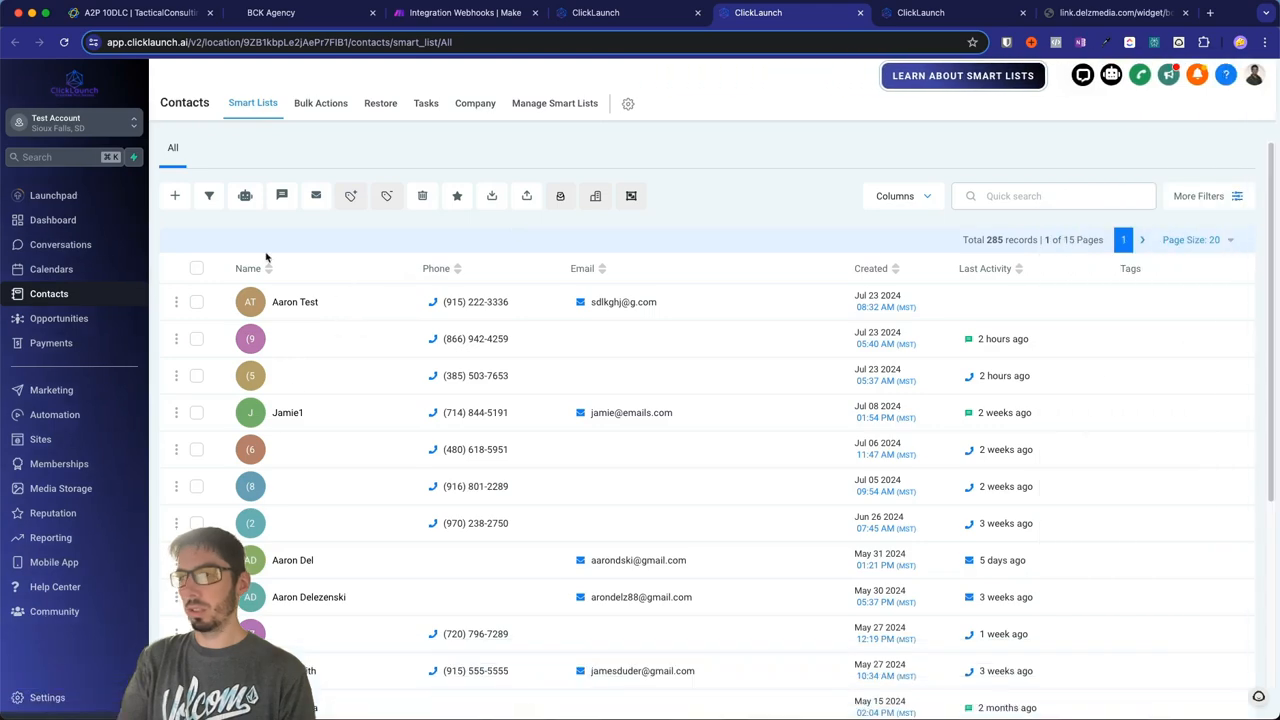
pyautogui.click(920, 13)
pyautogui.click(1164, 96)
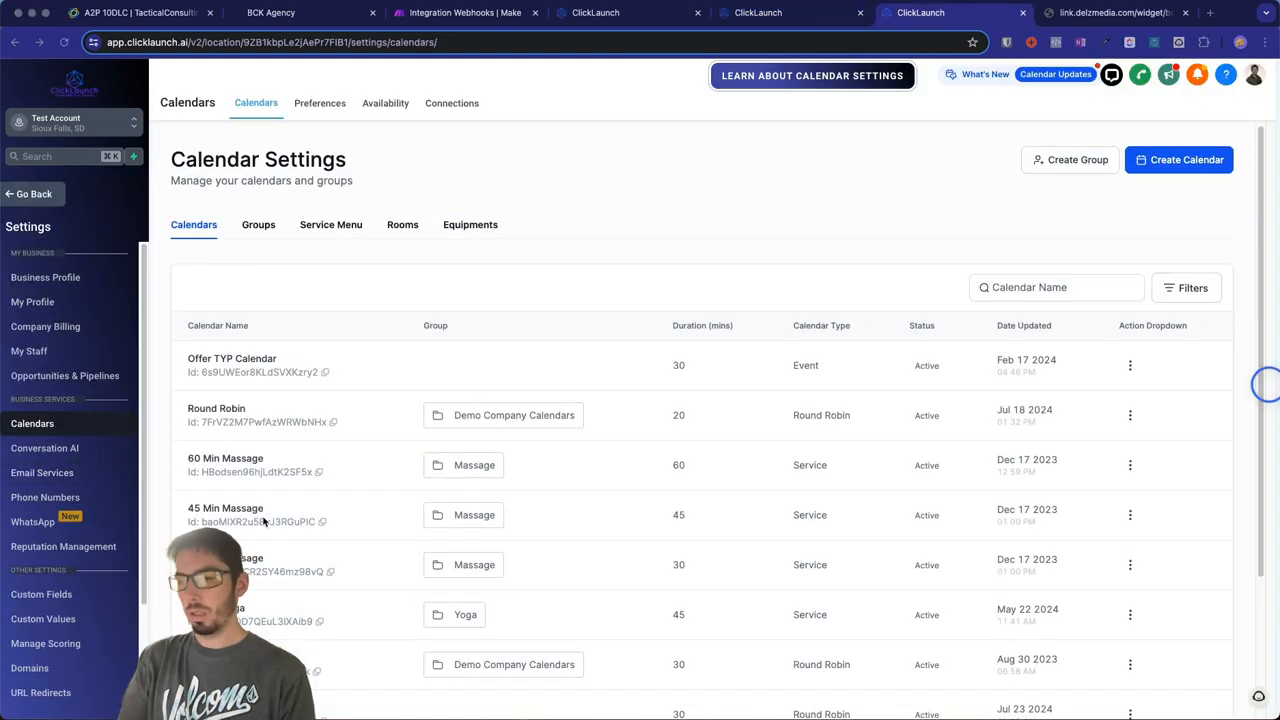
pyautogui.click(36, 195)
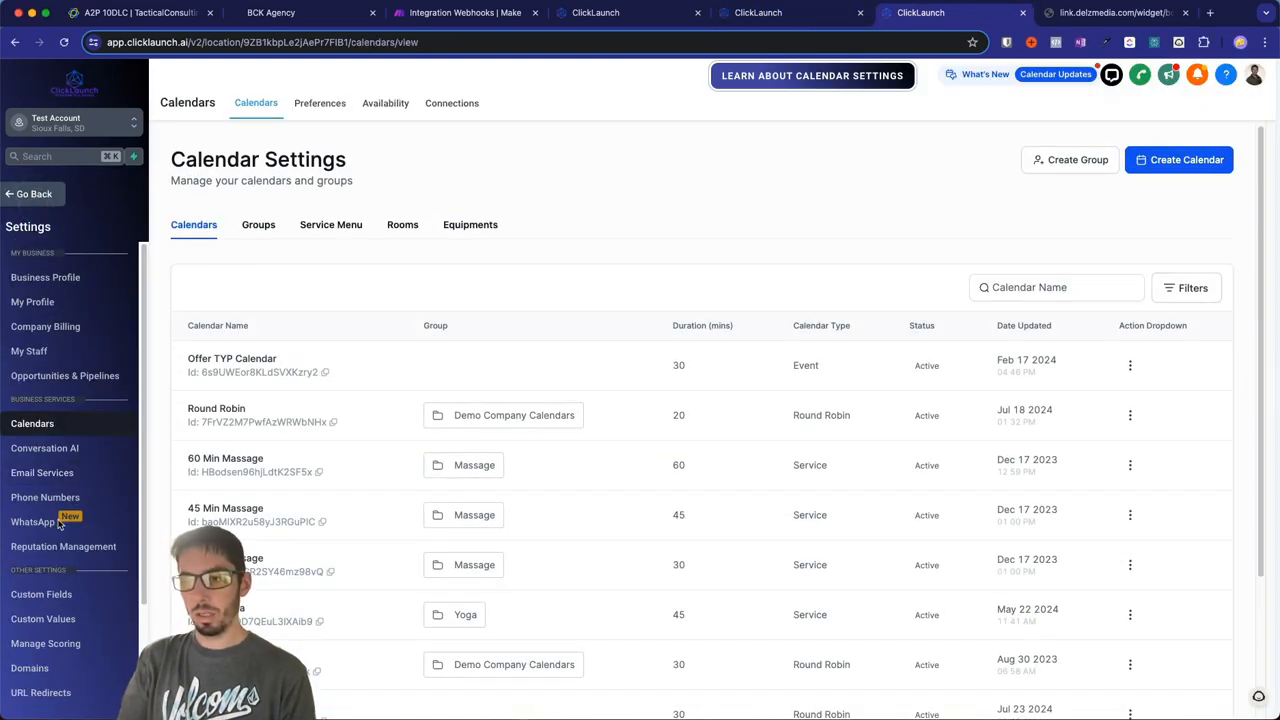
pyautogui.click(40, 439)
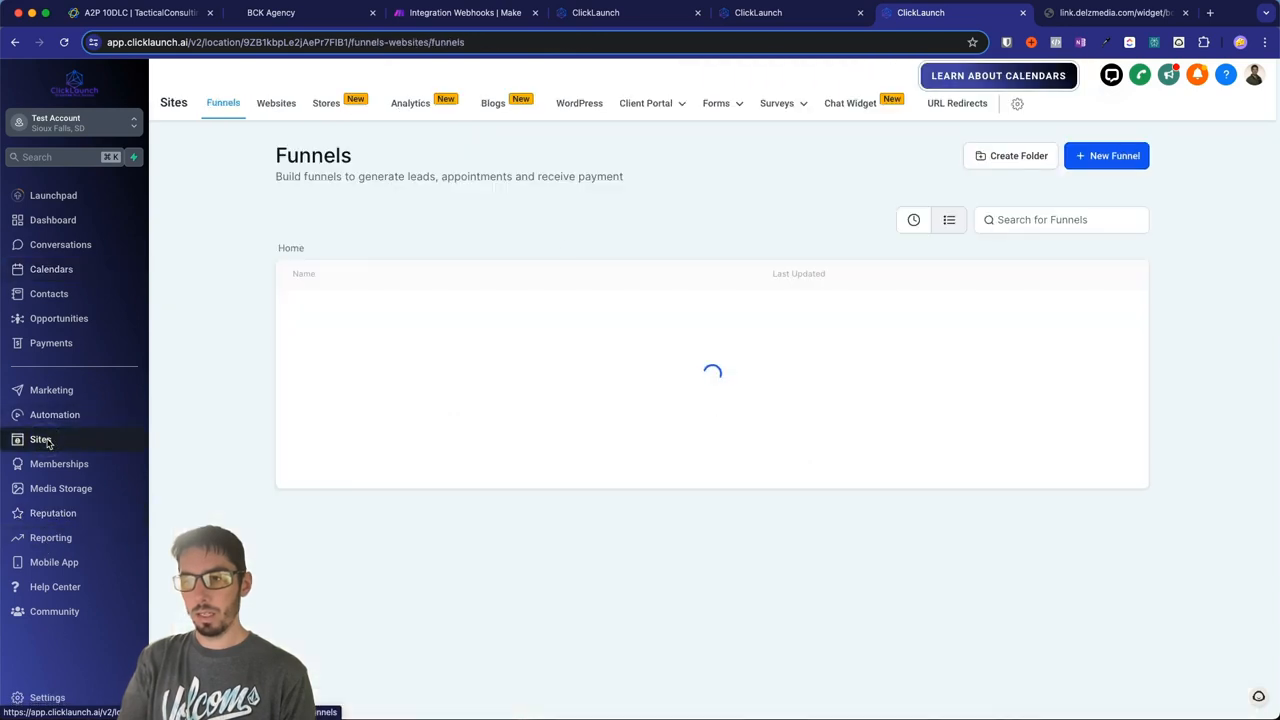
pyautogui.moveTo(712, 103)
pyautogui.click(704, 133)
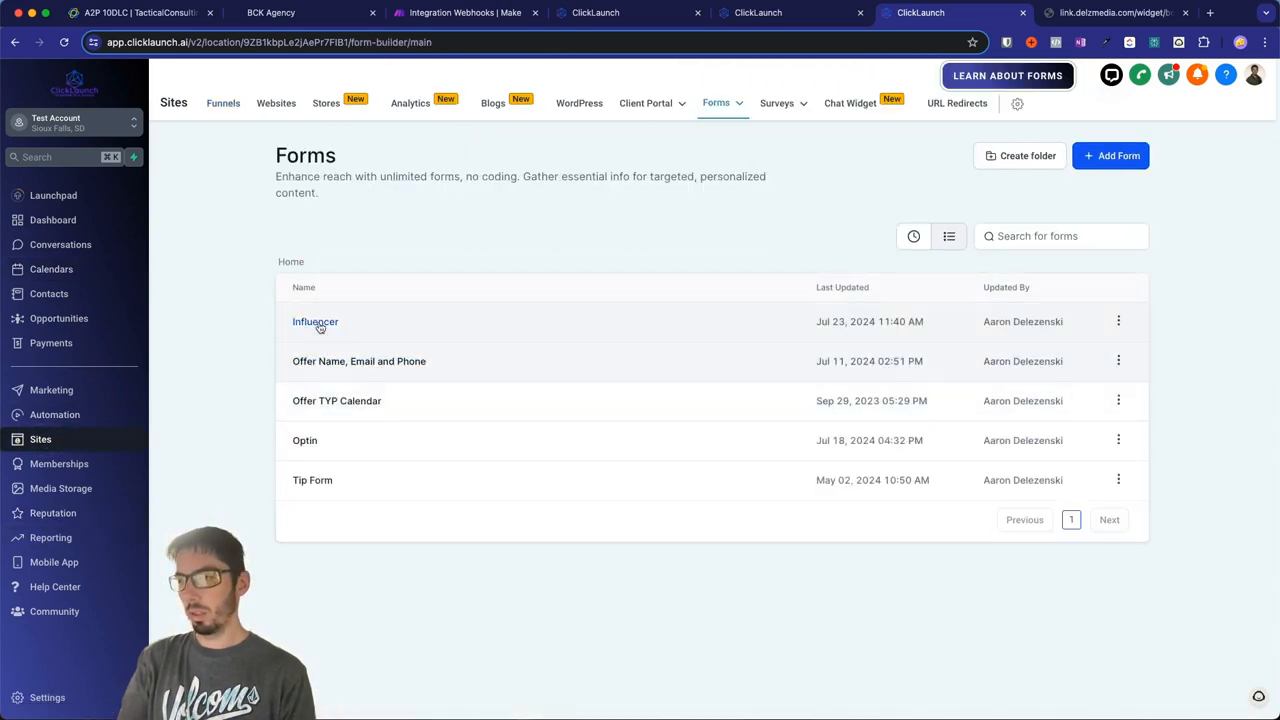
pyautogui.click(499, 465)
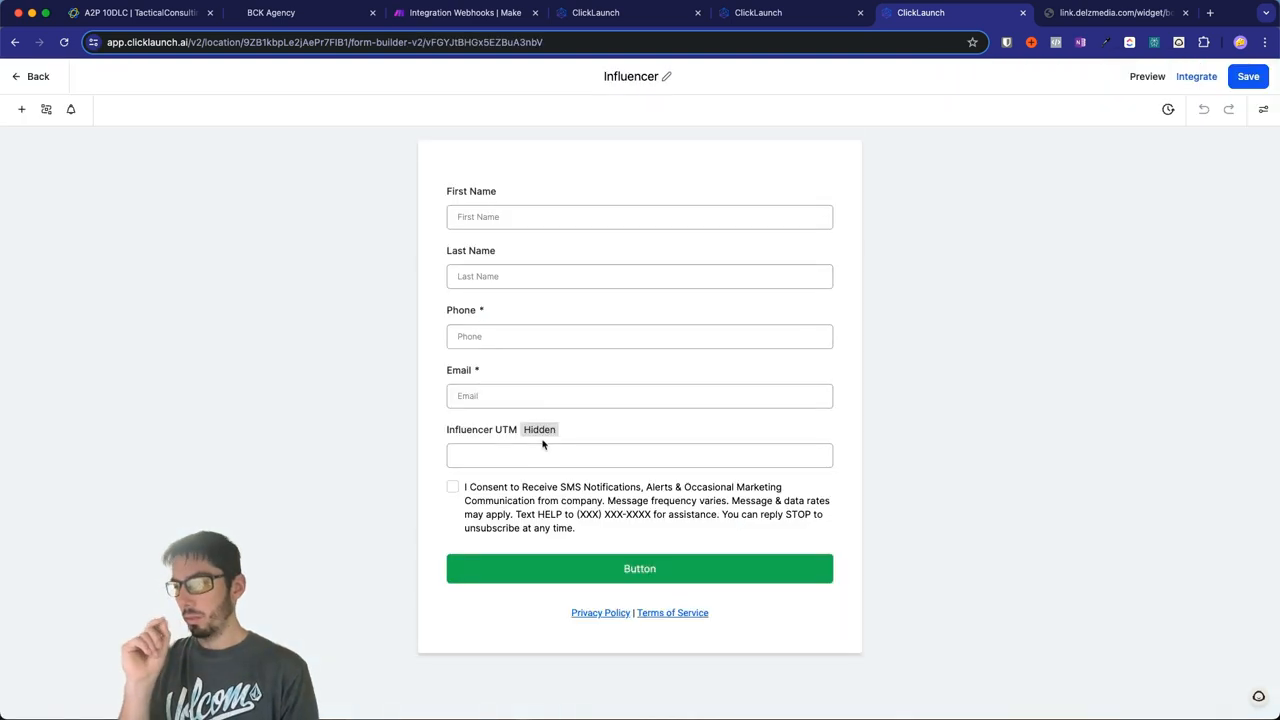
# Step: Set the hidden Influencer UTM field's query key to ref, save the form and compare the key with the booking link's parameter
pyautogui.click(535, 448)
pyautogui.click(1085, 393)
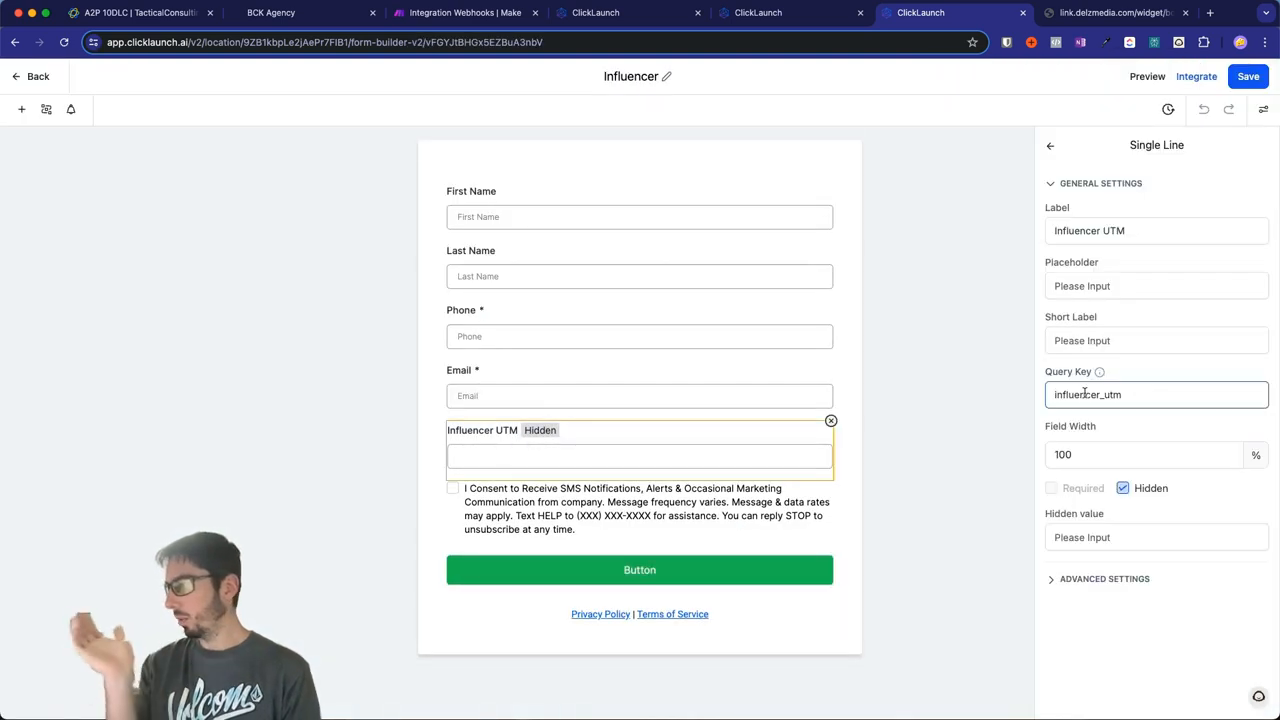
pyautogui.doubleClick(1086, 392)
pyautogui.write('ref')
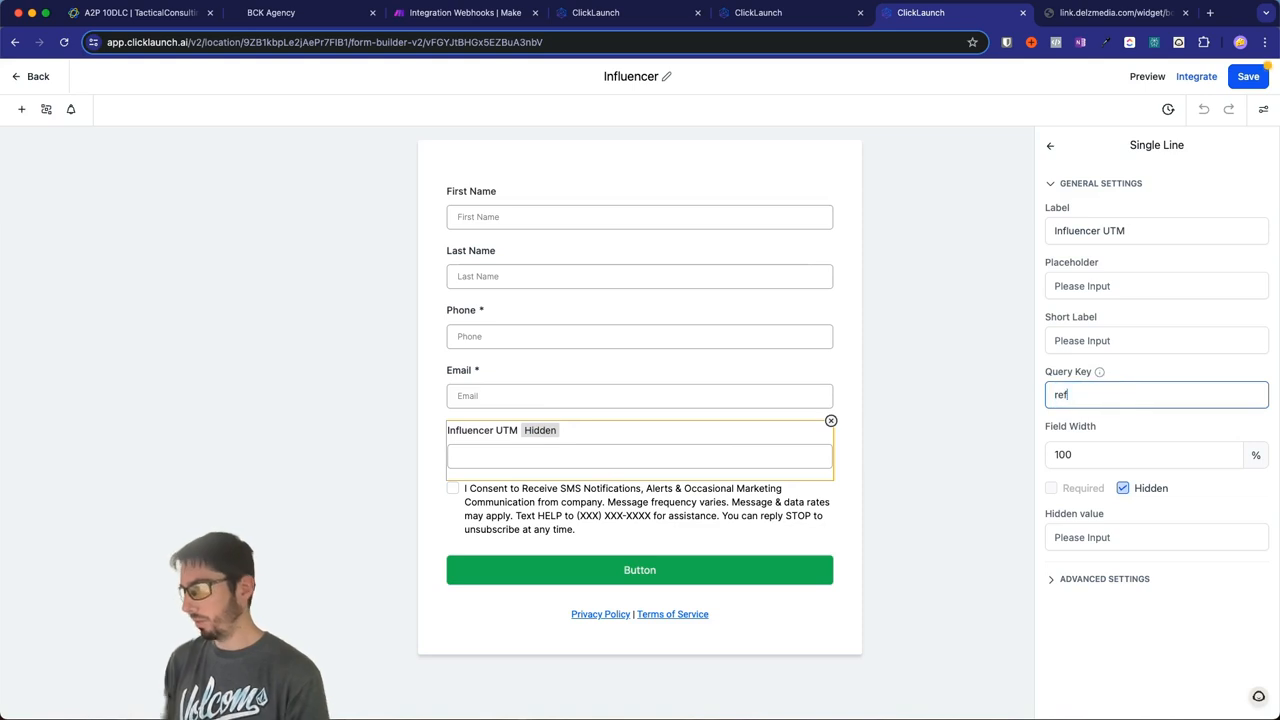
pyautogui.click(1248, 77)
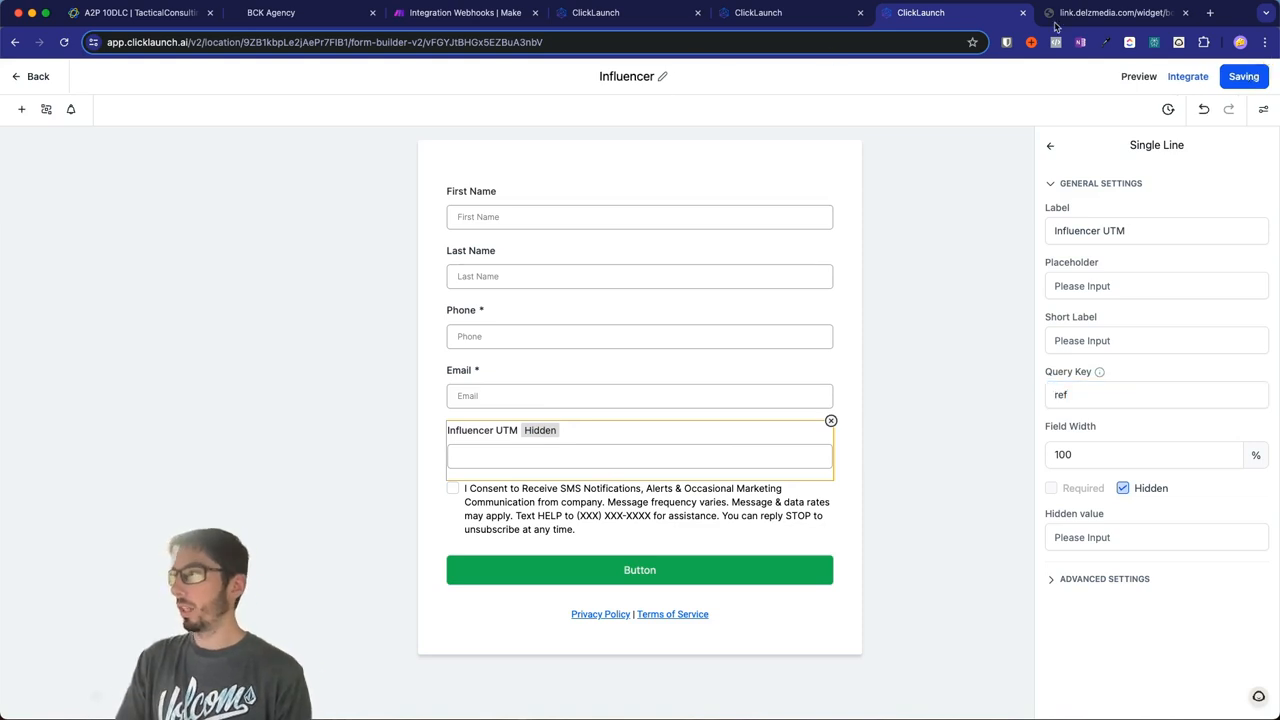
pyautogui.click(1055, 24)
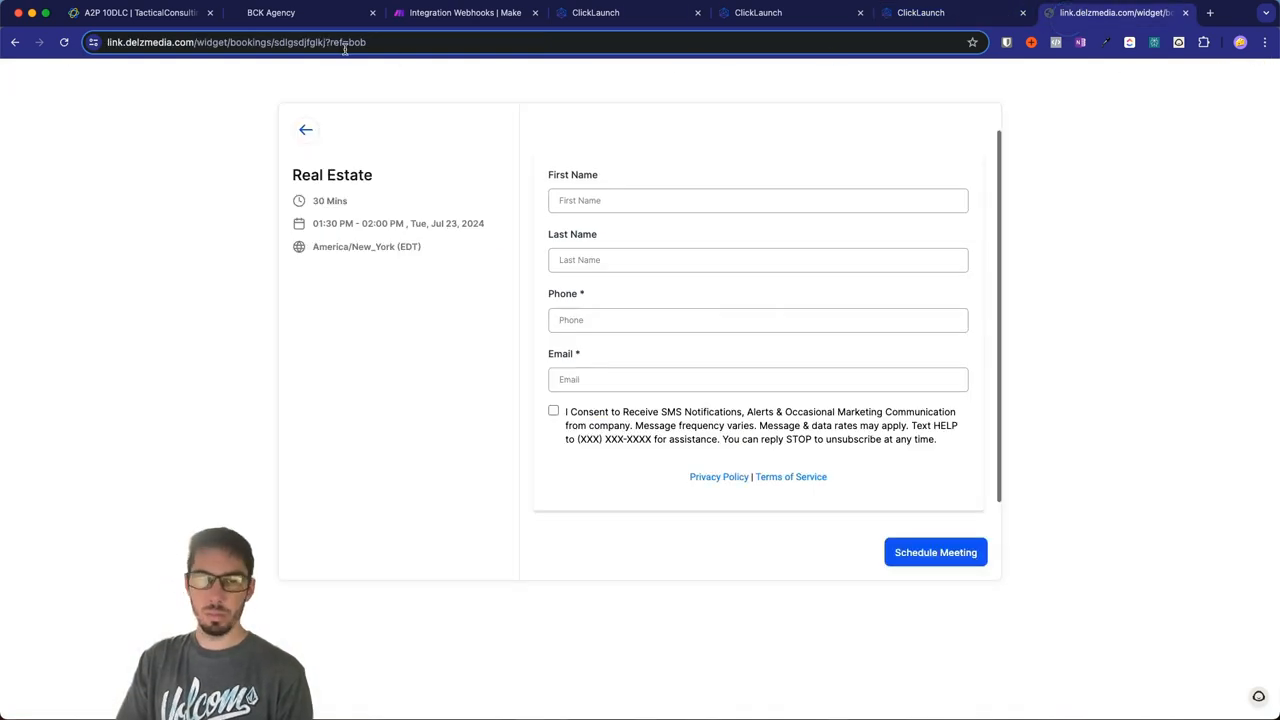
pyautogui.click(920, 14)
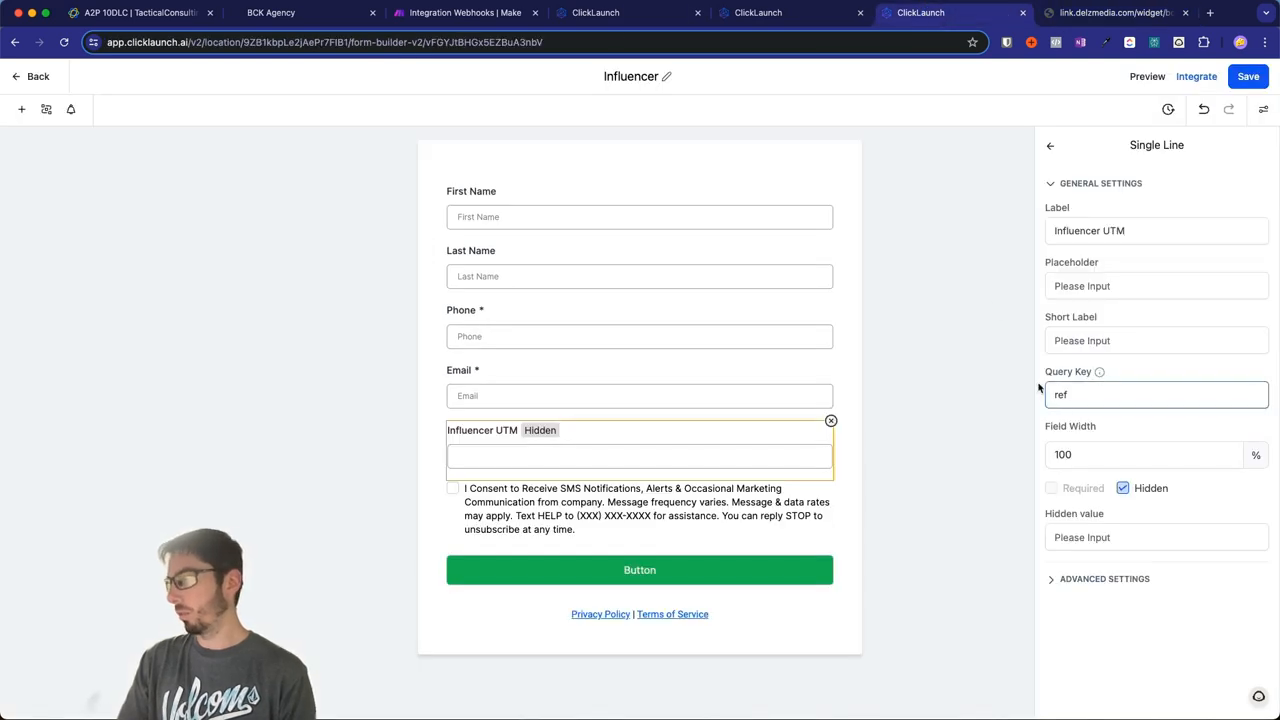
# Step: Leave the Influencer form and create a new automation workflow from scratch, dismissing the re-entry notice
pyautogui.click(40, 74)
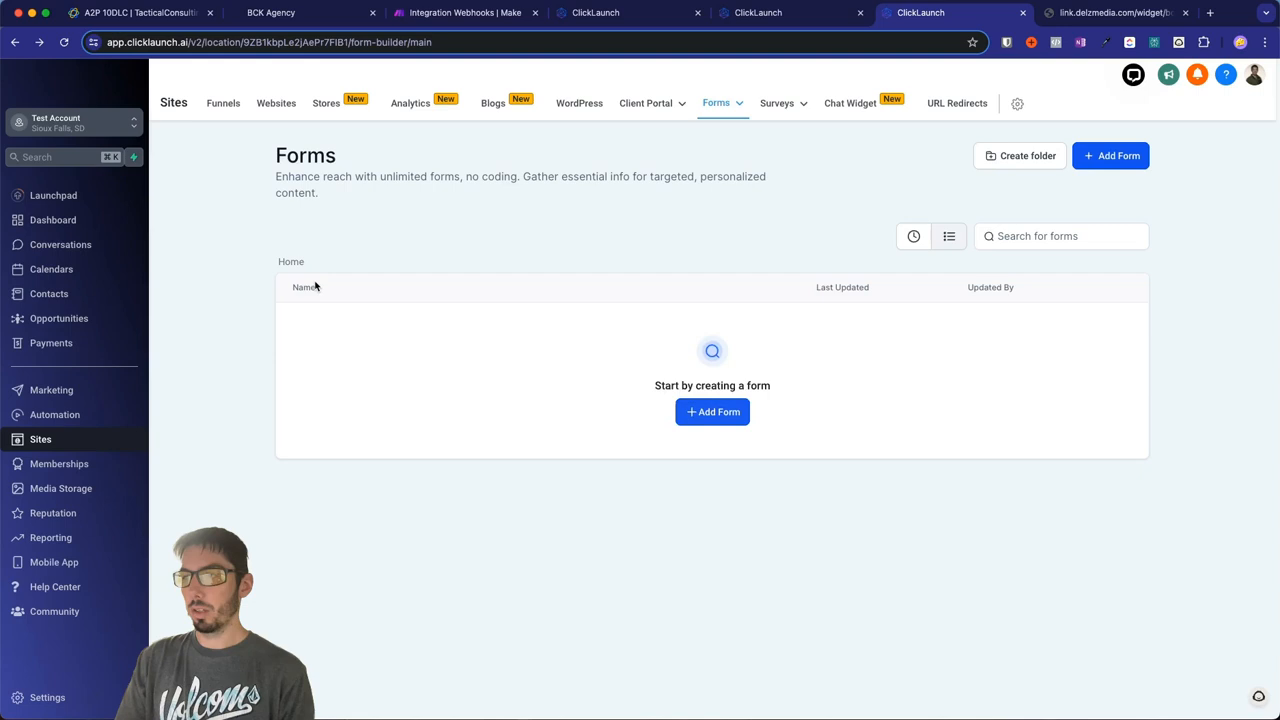
pyautogui.click(66, 418)
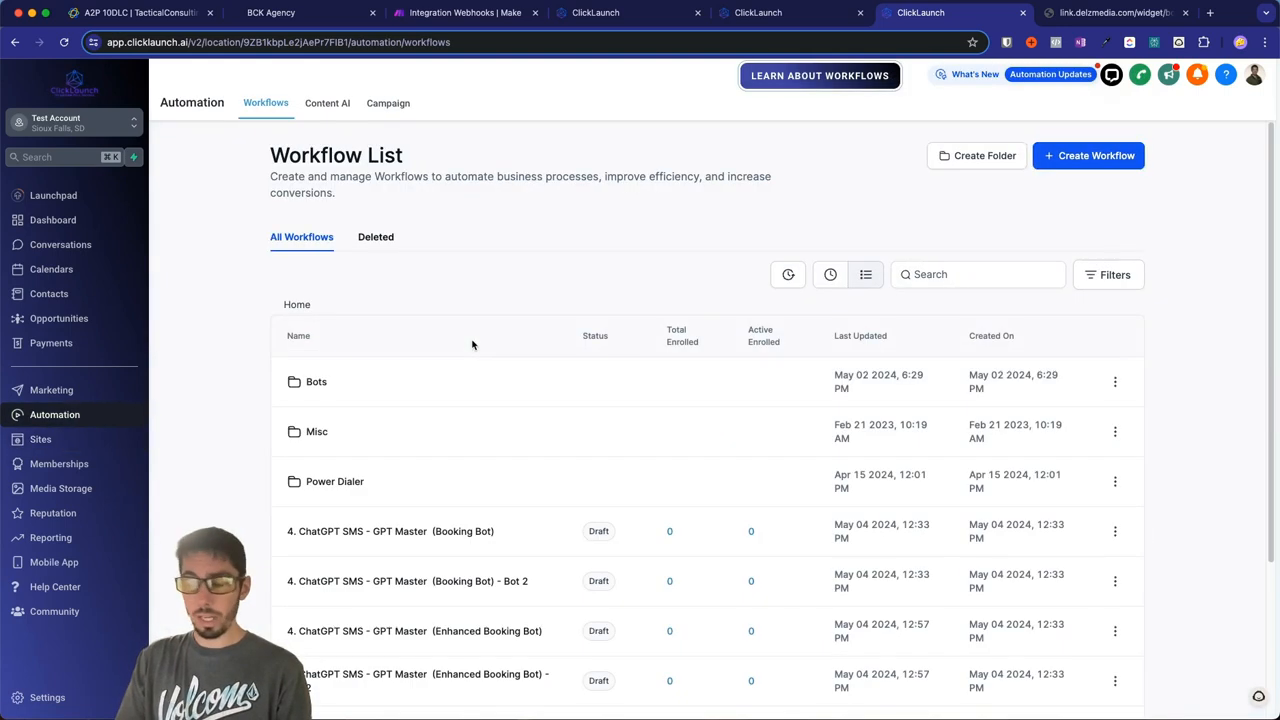
pyautogui.click(1090, 158)
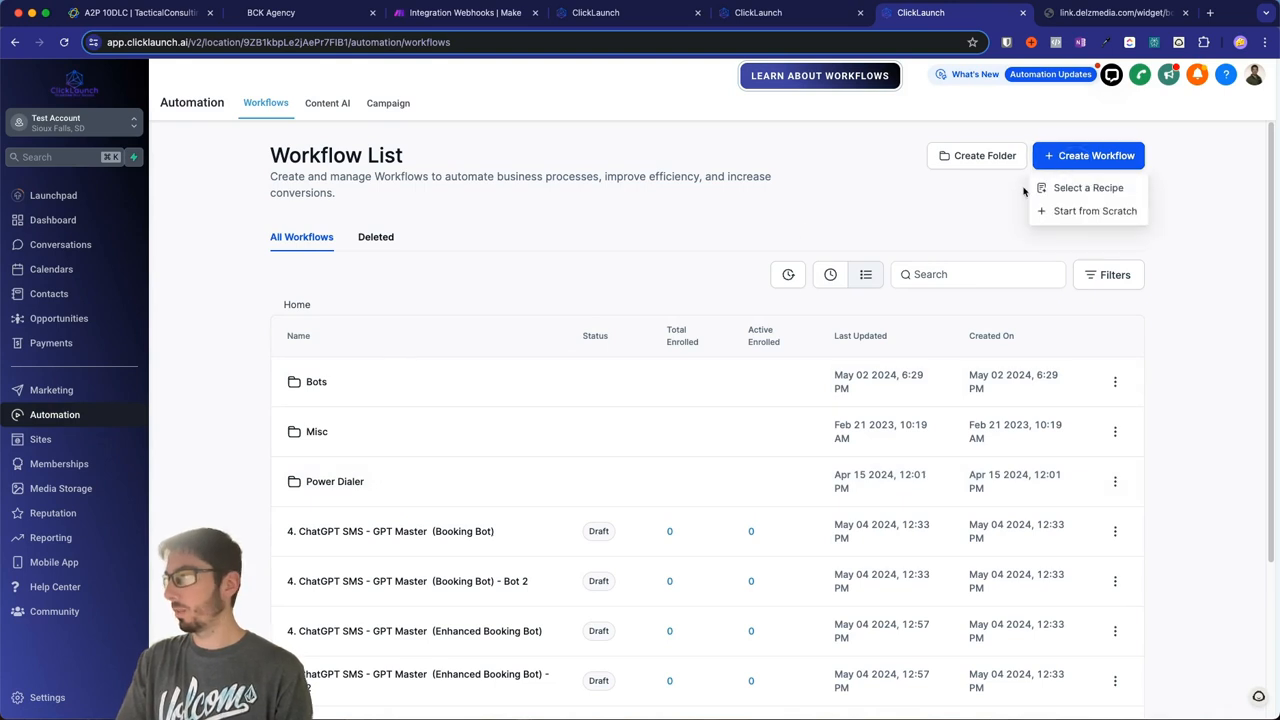
pyautogui.click(1080, 217)
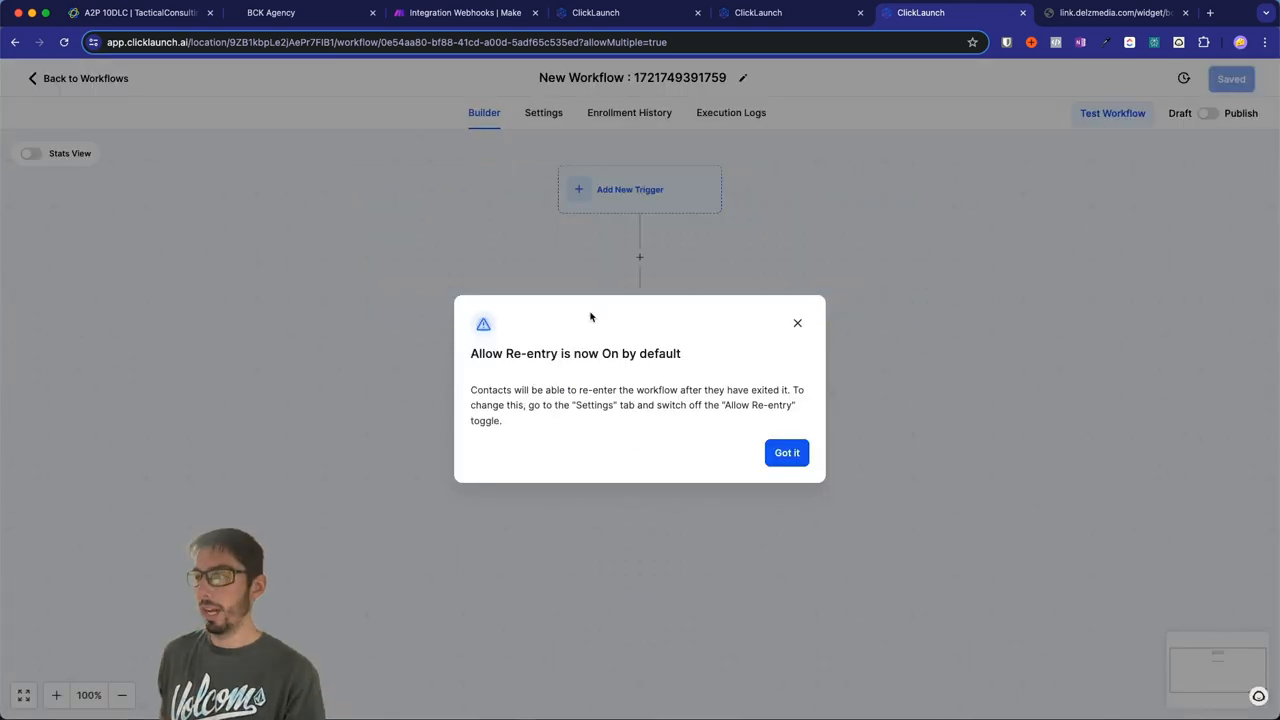
pyautogui.click(787, 453)
# Step: Add an Appointment Status trigger to the workflow and filter it to appointments whose status is confirmed
pyautogui.click(951, 237)
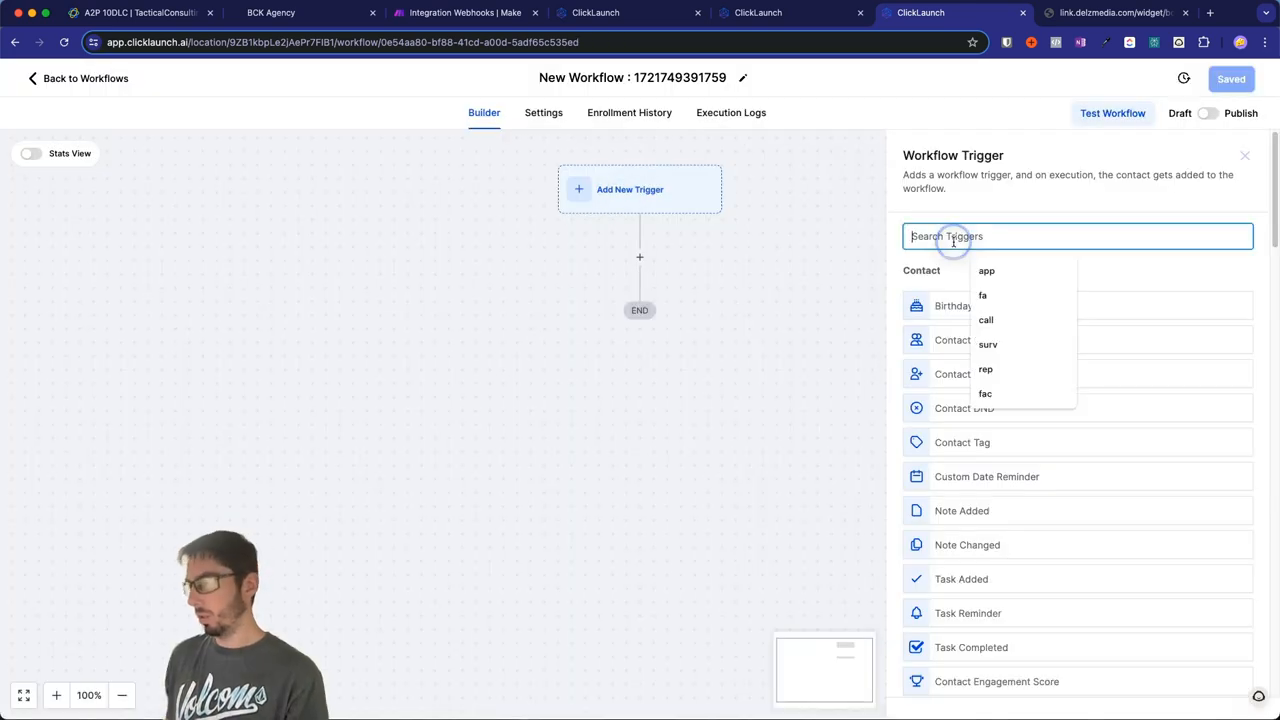
pyautogui.write('app')
pyautogui.click(976, 308)
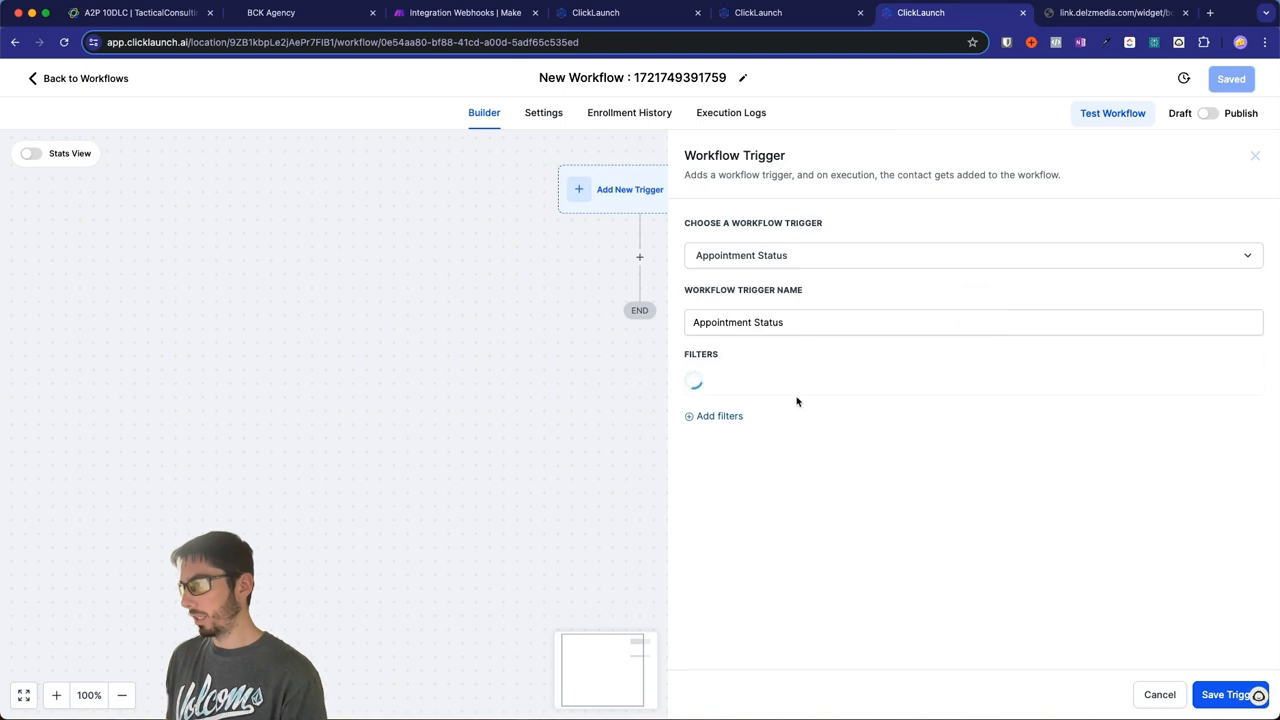
pyautogui.click(722, 425)
pyautogui.click(737, 426)
pyautogui.click(740, 517)
pyautogui.click(1000, 423)
pyautogui.click(1012, 508)
# Step: Add an In calendar filter set to Real Estate and save the Appointment Status trigger
pyautogui.click(728, 464)
pyautogui.click(775, 463)
pyautogui.click(728, 580)
pyautogui.click(1075, 465)
pyautogui.scroll(-2, 1018, 583)
pyautogui.click(1015, 610)
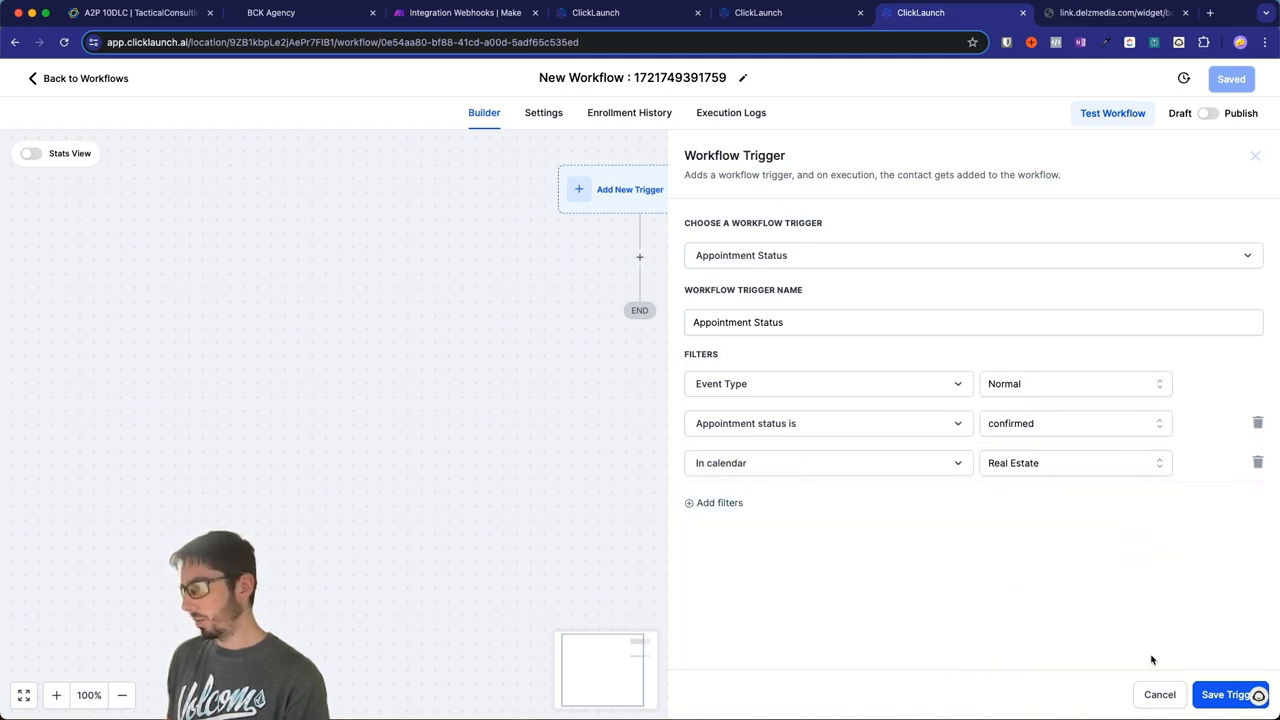
pyautogui.click(1226, 694)
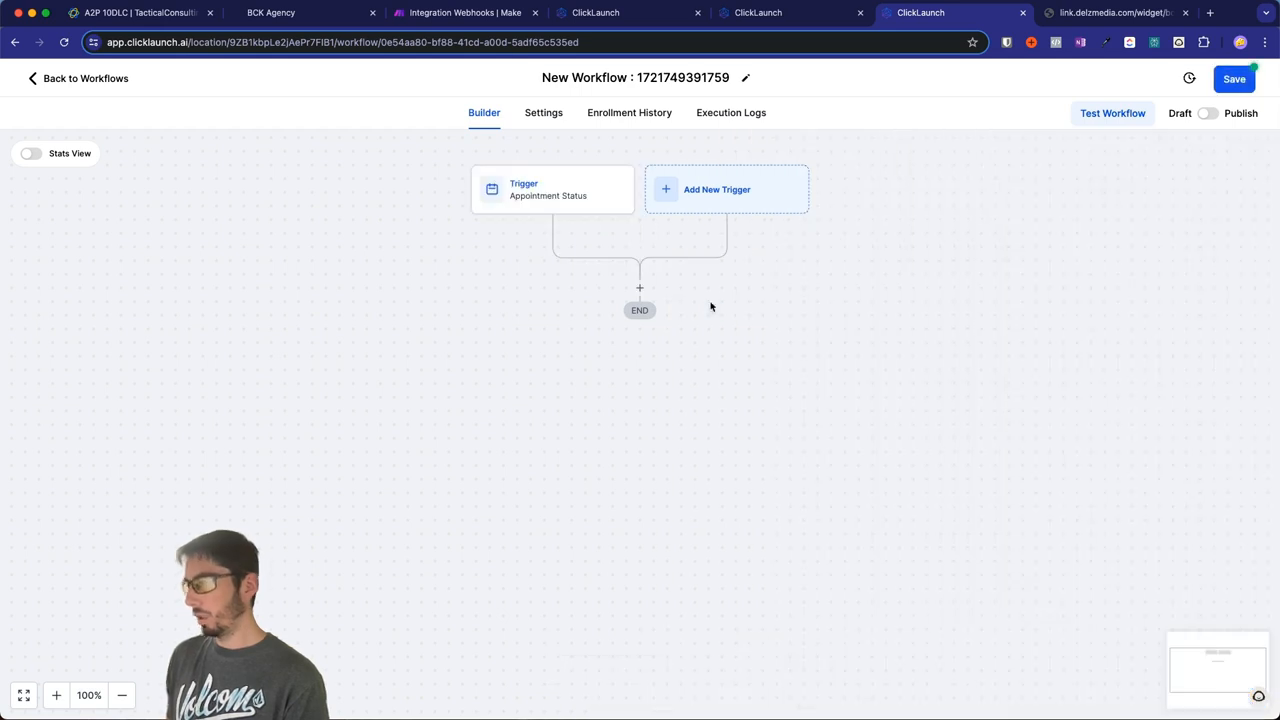
# Step: Add an If / Else action after the trigger and set its first branch to check the Influencer UTM contact field
pyautogui.click(640, 288)
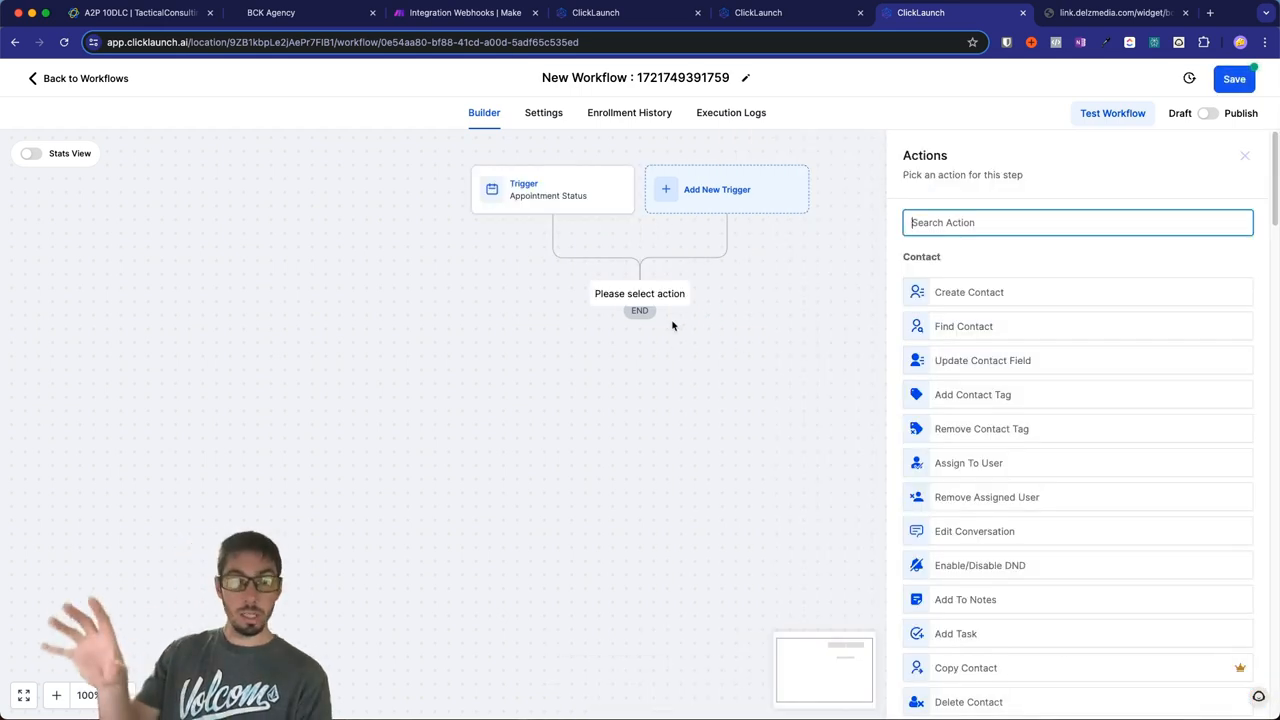
pyautogui.write('if')
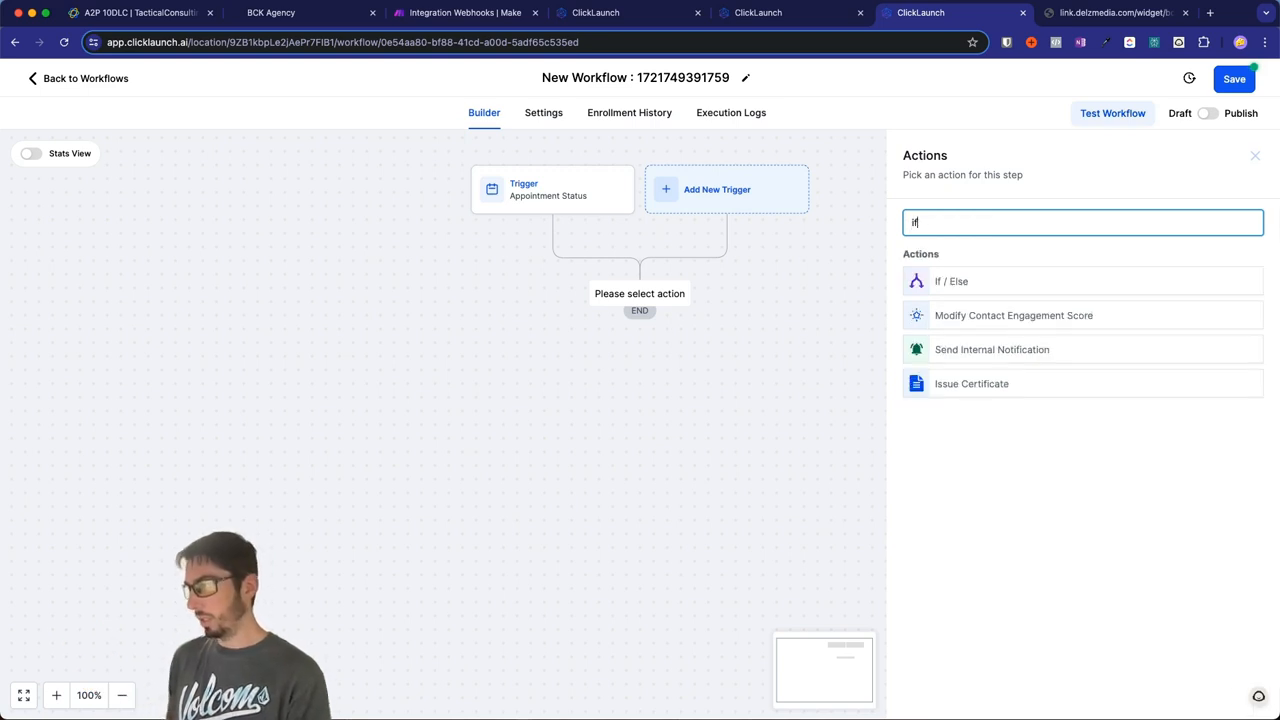
pyautogui.click(940, 281)
pyautogui.click(778, 382)
pyautogui.click(740, 412)
pyautogui.scroll(-10, 785, 512)
pyautogui.scroll(-3, 785, 512)
pyautogui.scroll(10, 785, 510)
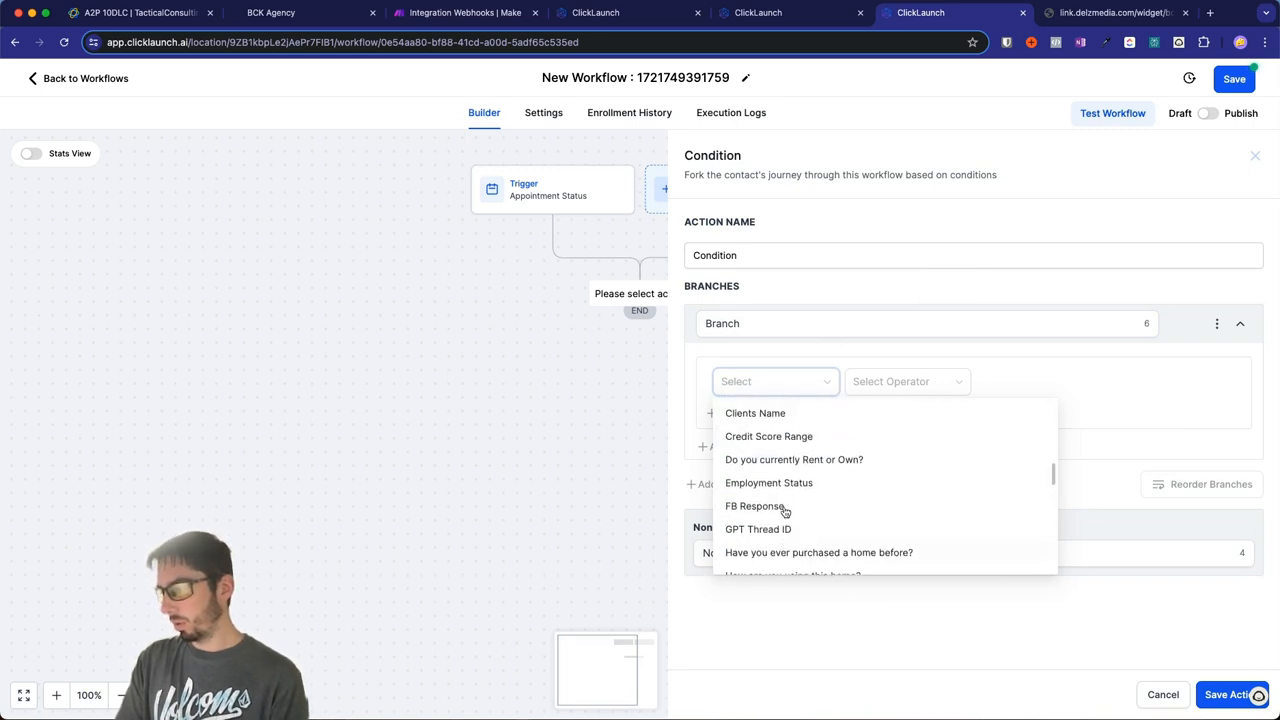
pyautogui.scroll(8, 785, 507)
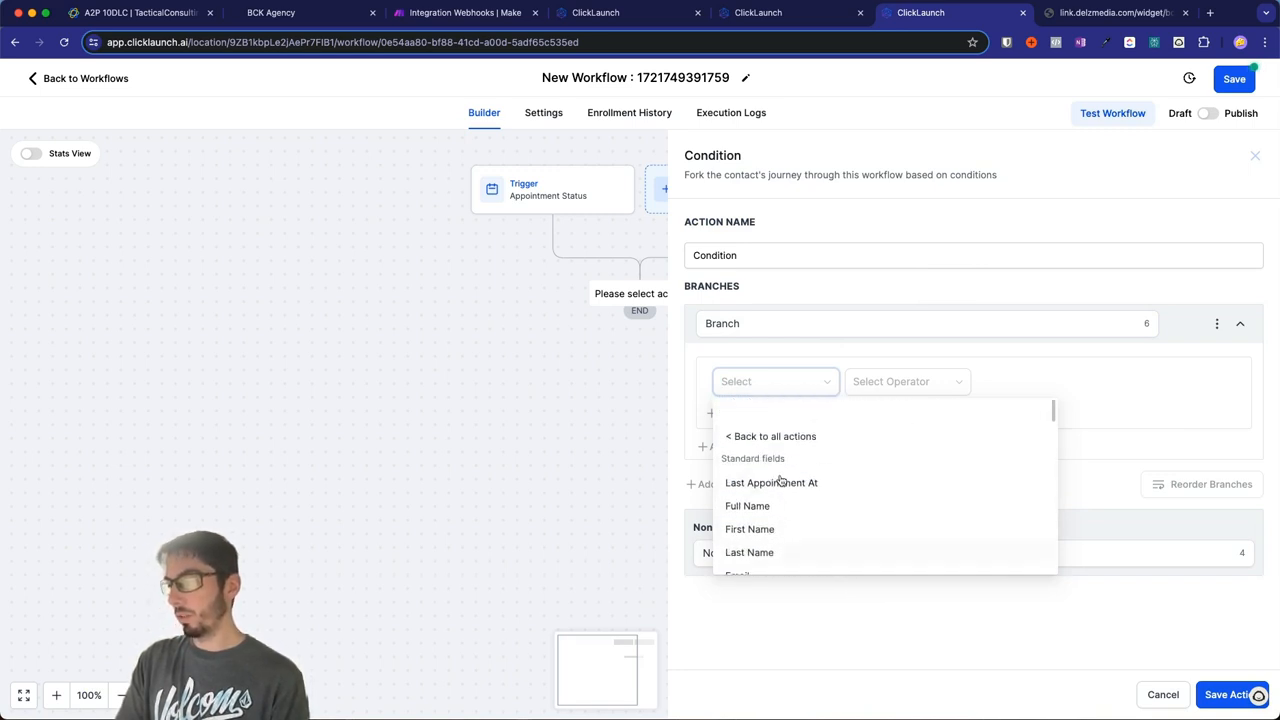
pyautogui.scroll(-3, 782, 480)
pyautogui.scroll(-6, 782, 480)
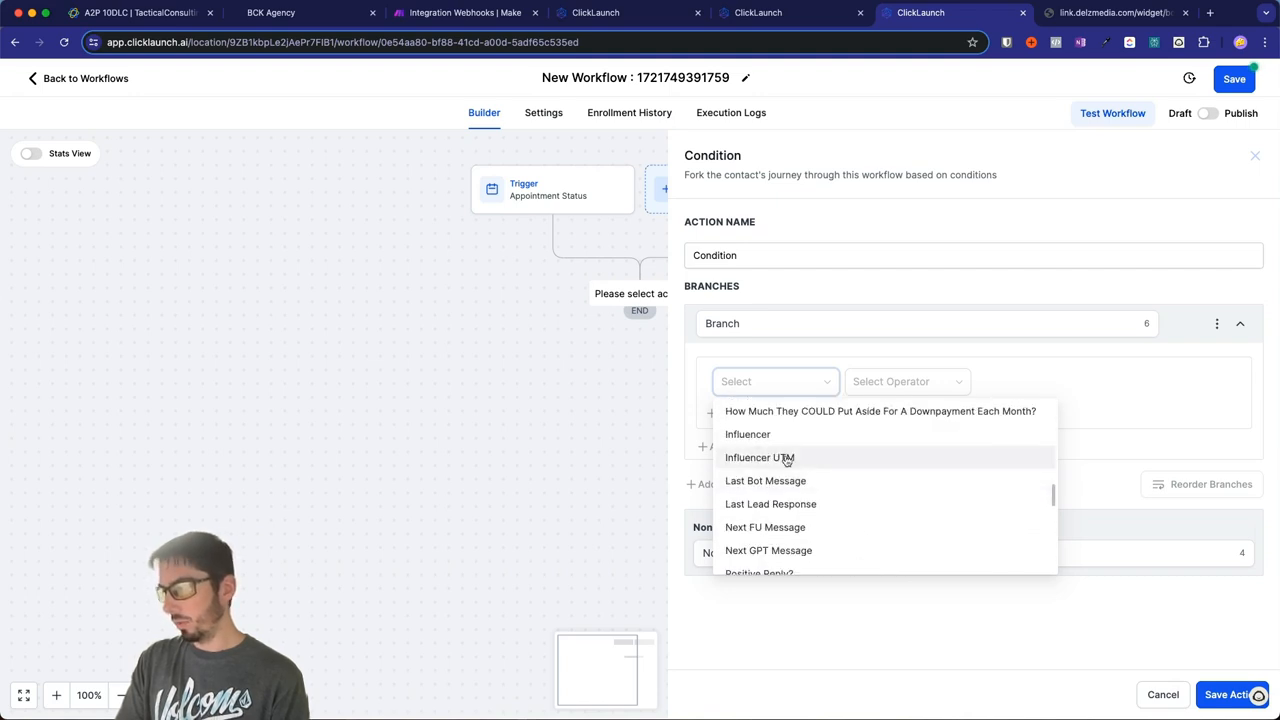
pyautogui.click(775, 458)
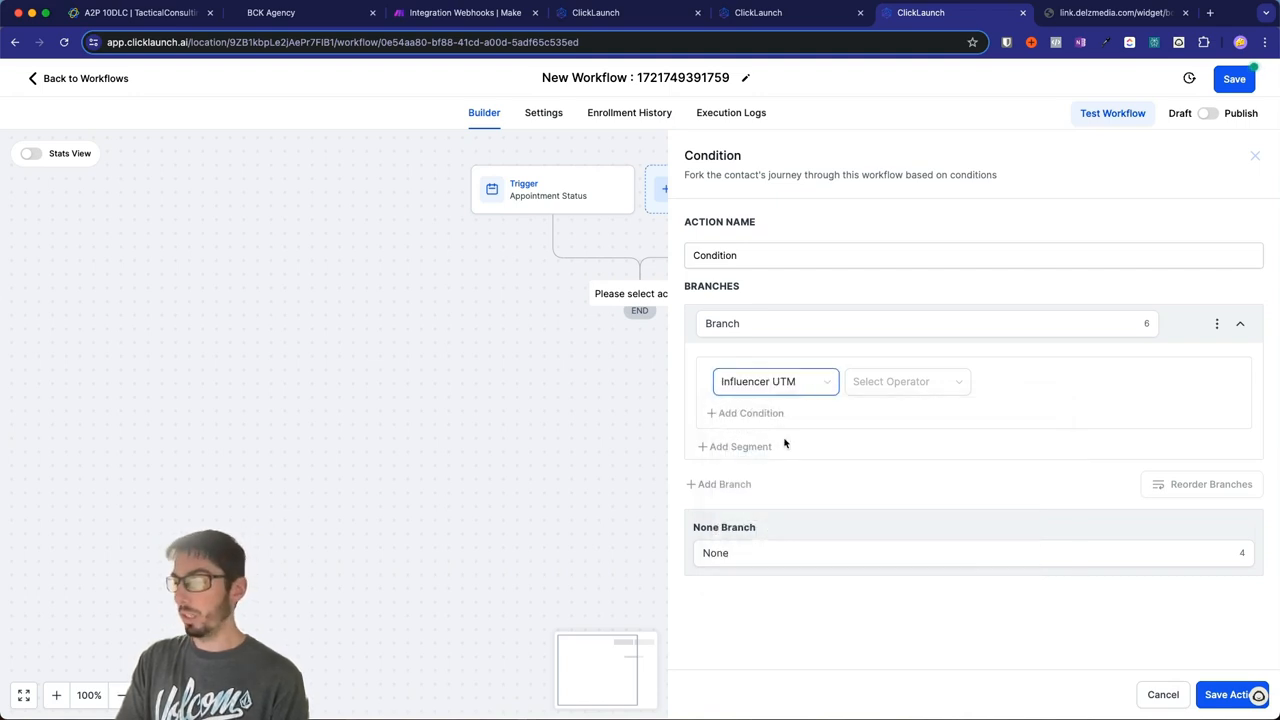
# Step: Make the Influencer UTM condition use the Is operator with the first influencer's name, and name the branch after that influencer
pyautogui.click(893, 381)
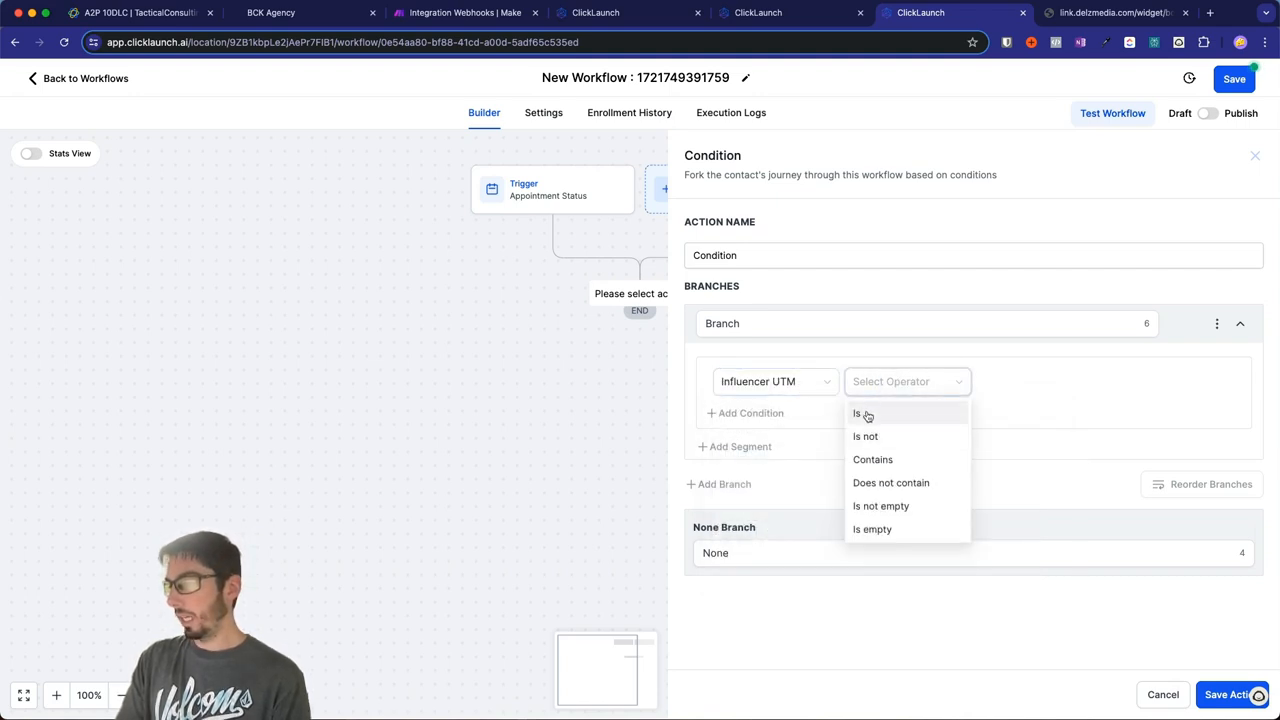
pyautogui.click(866, 415)
pyautogui.click(1000, 378)
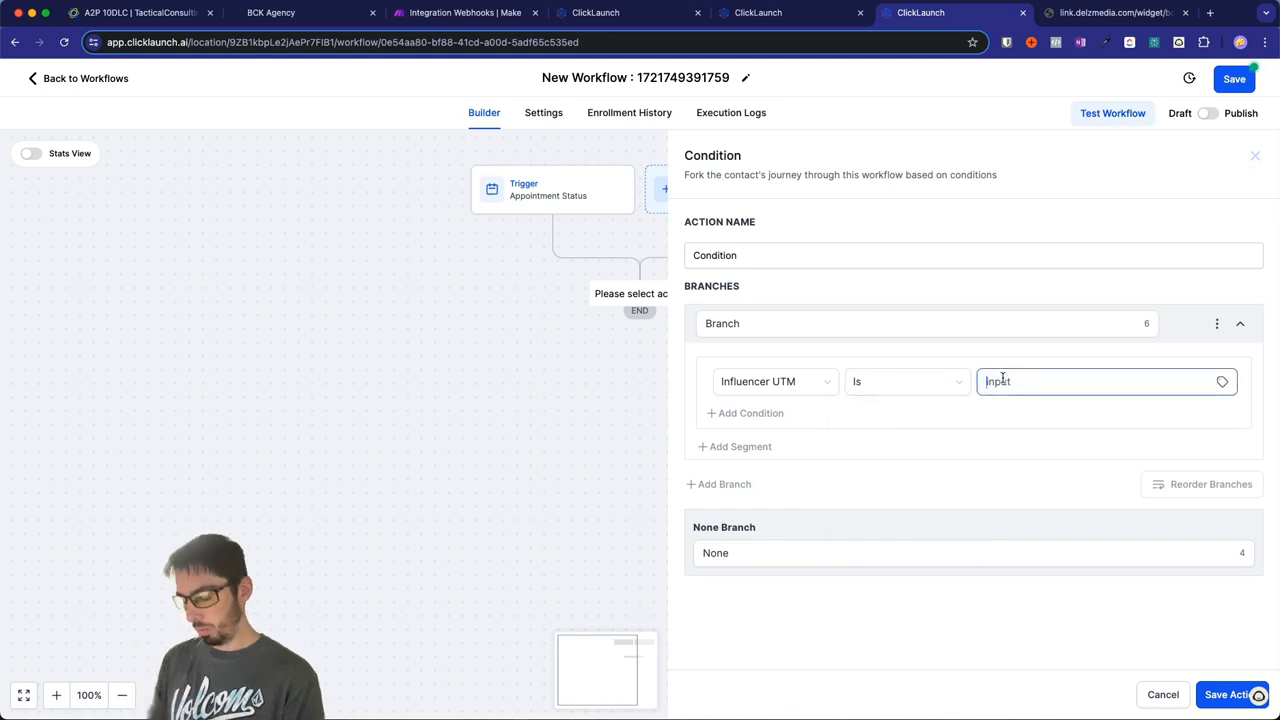
pyautogui.write('Bob')
pyautogui.doubleClick(720, 324)
pyautogui.write('B')
# Step: Clone the first branch, then set the copy's branch name and Influencer UTM value to the second influencer's name
pyautogui.click(1216, 324)
pyautogui.click(1136, 331)
pyautogui.click(743, 494)
pyautogui.press('super+a')
pyautogui.write('S')
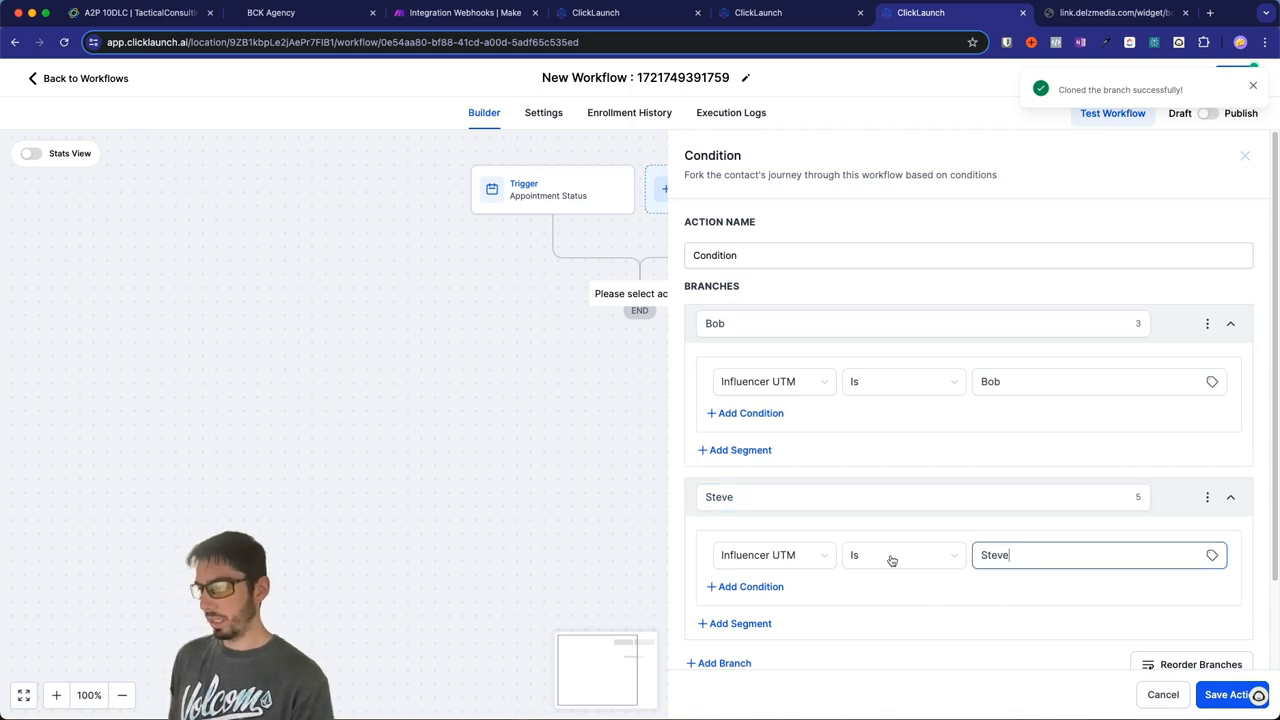
# Step: Clone the second branch, set its name and Influencer UTM value to the third influencer's name, and save the If / Else action
pyautogui.scroll(-2, 857, 585)
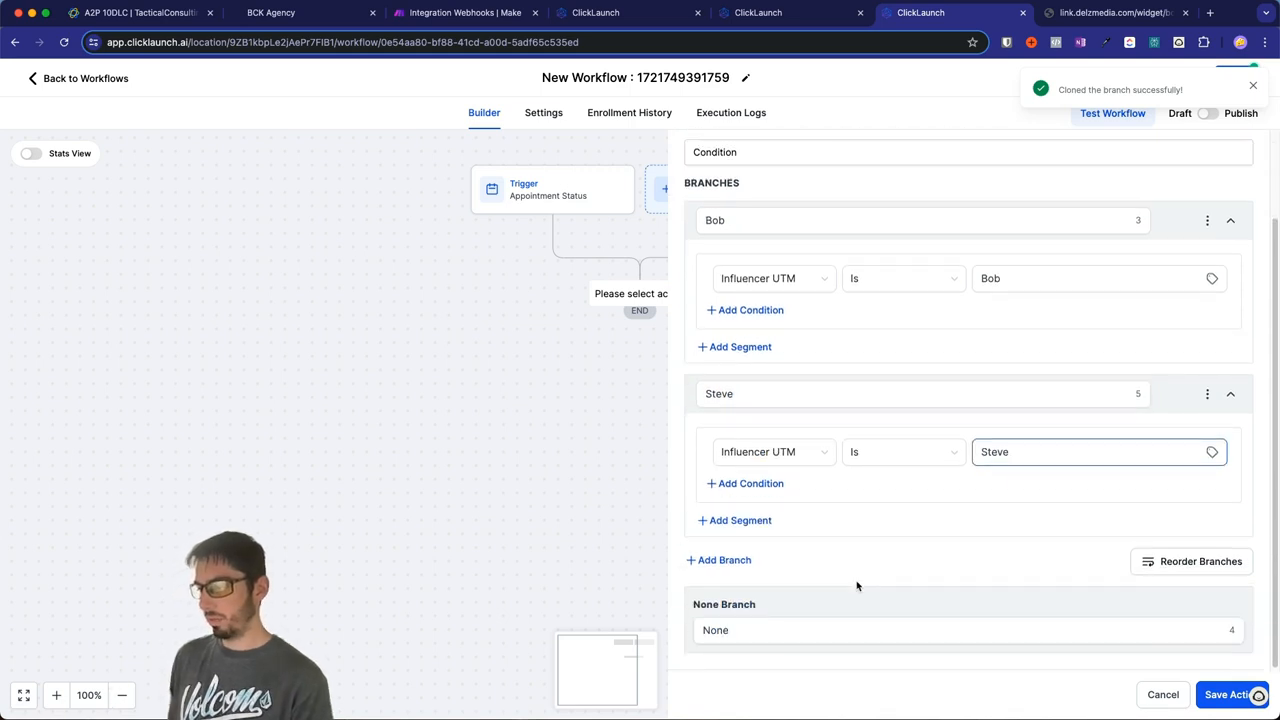
pyautogui.click(1207, 394)
pyautogui.click(1115, 403)
pyautogui.scroll(-2, 709, 469)
pyautogui.tripleClick(720, 470)
pyautogui.write('Joe')
pyautogui.click(1000, 528)
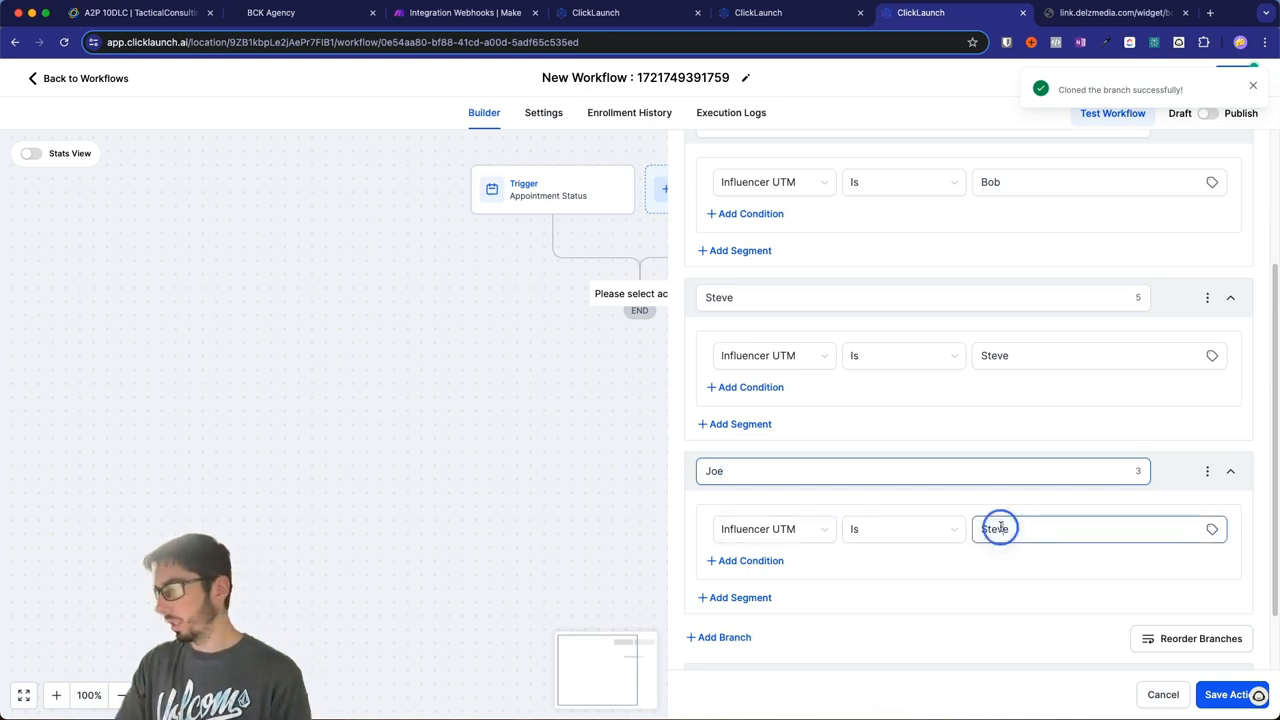
pyautogui.doubleClick(1000, 528)
pyautogui.write('Joe')
pyautogui.click(1226, 694)
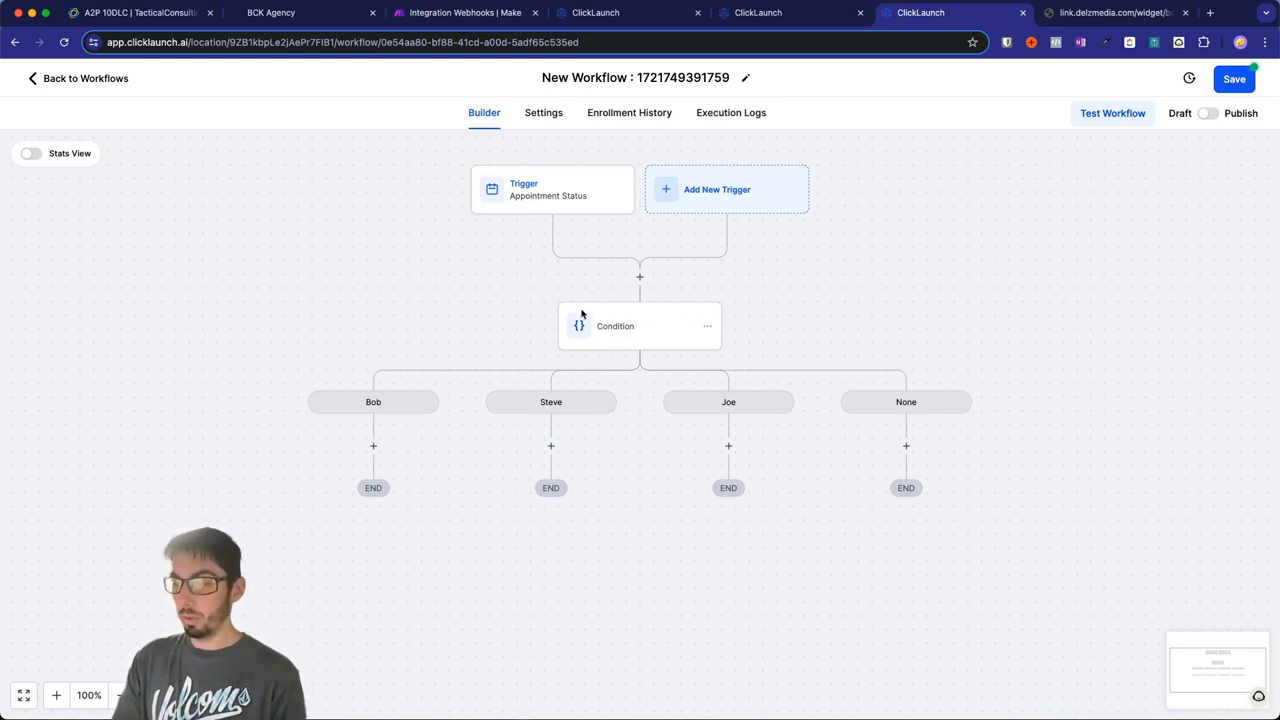
# Step: Add an Update Contact Field action under the first influencer's branch that sets Influencer to the matching option, and save it
pyautogui.click(373, 446)
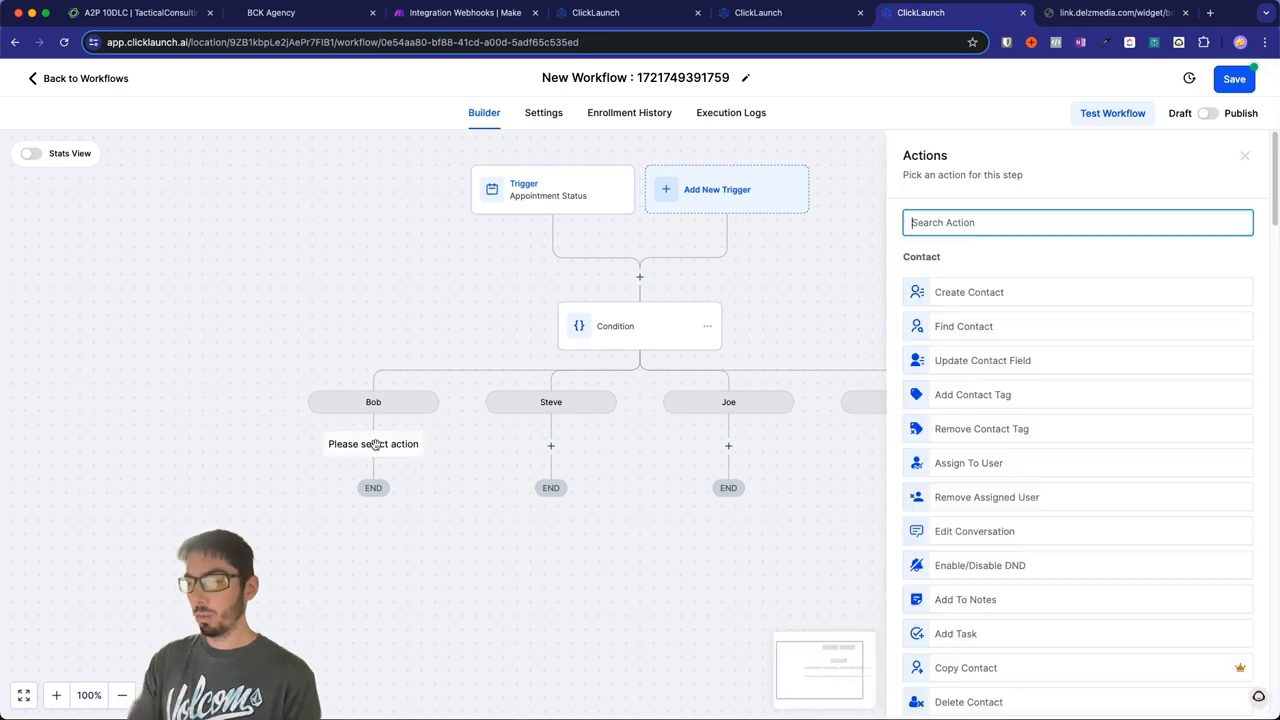
pyautogui.click(953, 358)
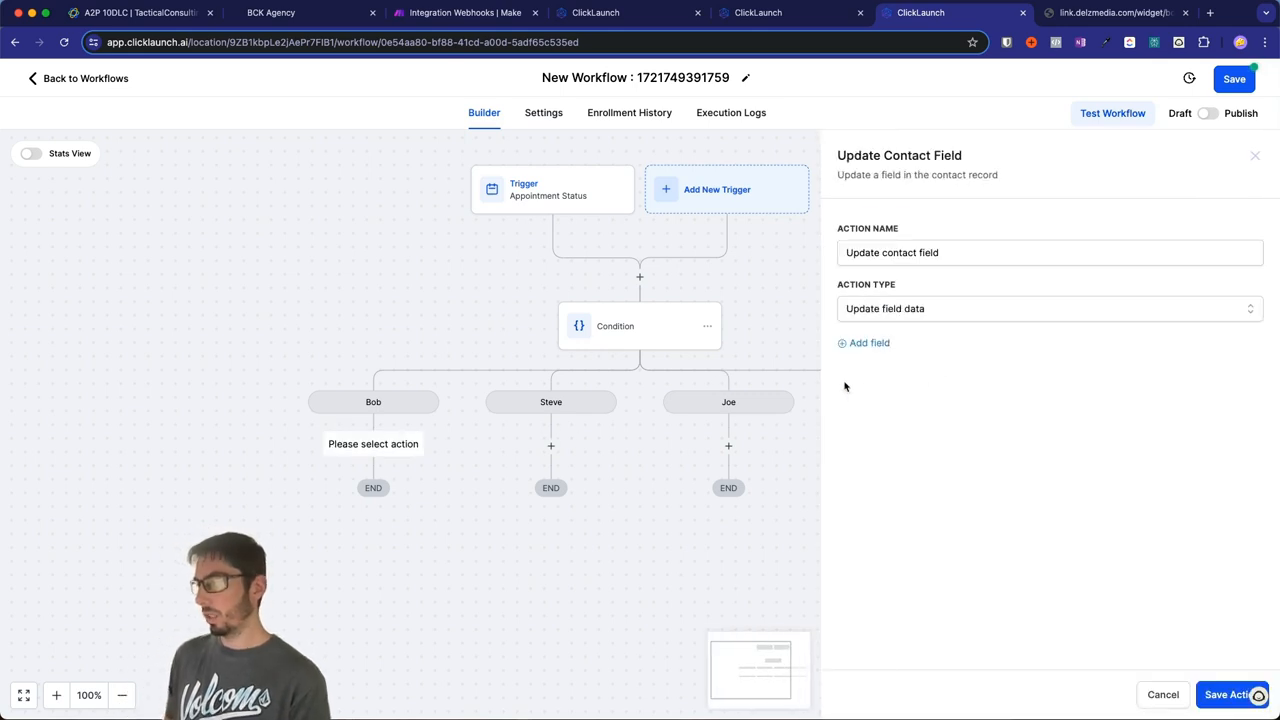
pyautogui.click(862, 341)
pyautogui.click(883, 368)
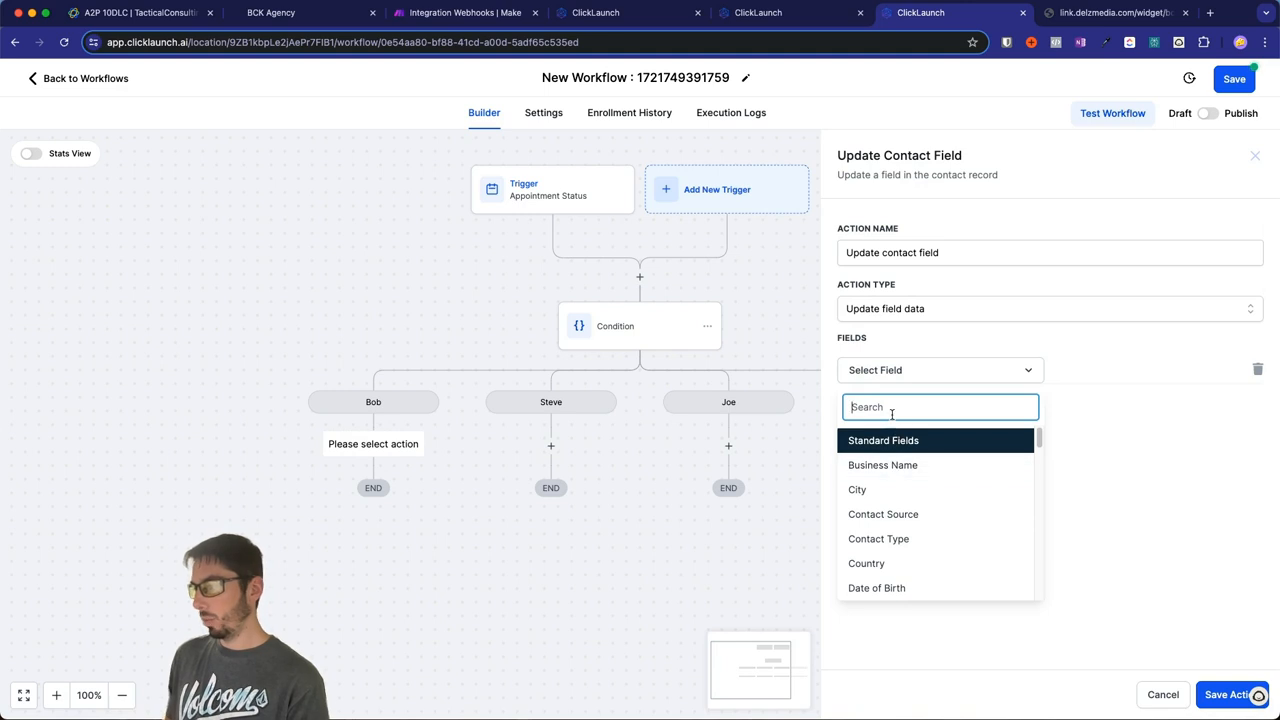
pyautogui.write('in')
pyautogui.scroll(-2, 890, 555)
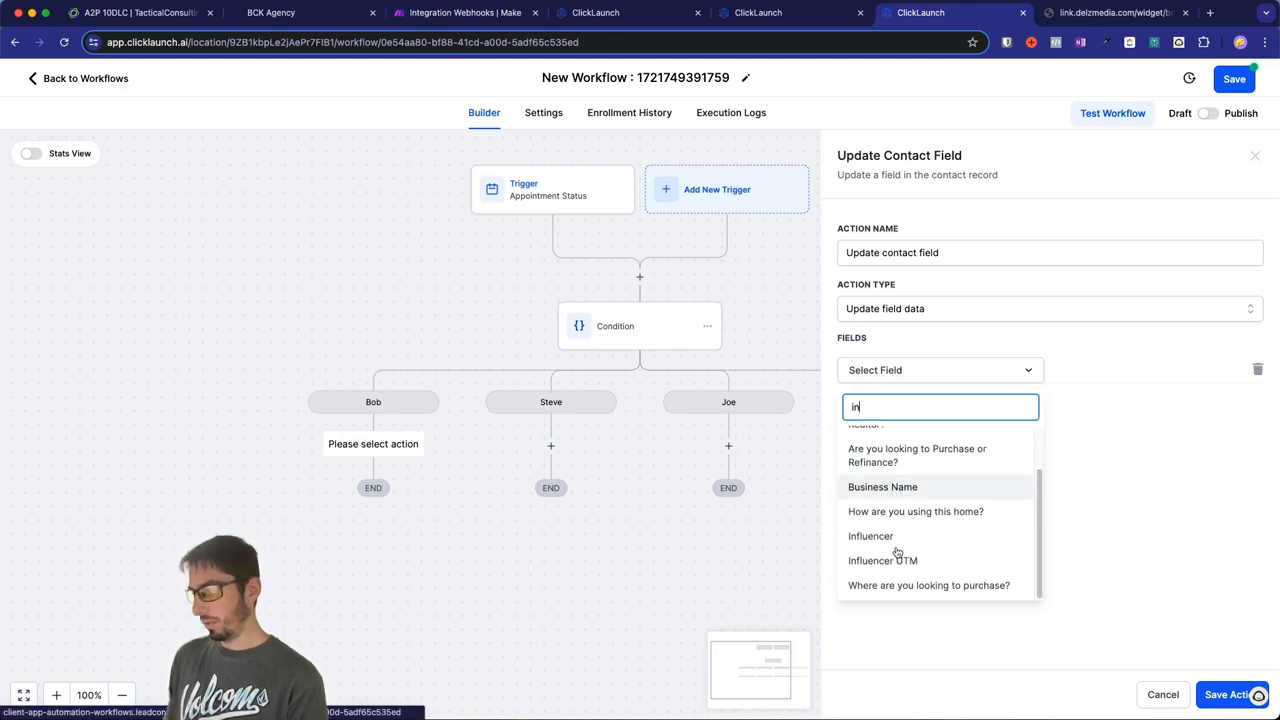
pyautogui.click(868, 537)
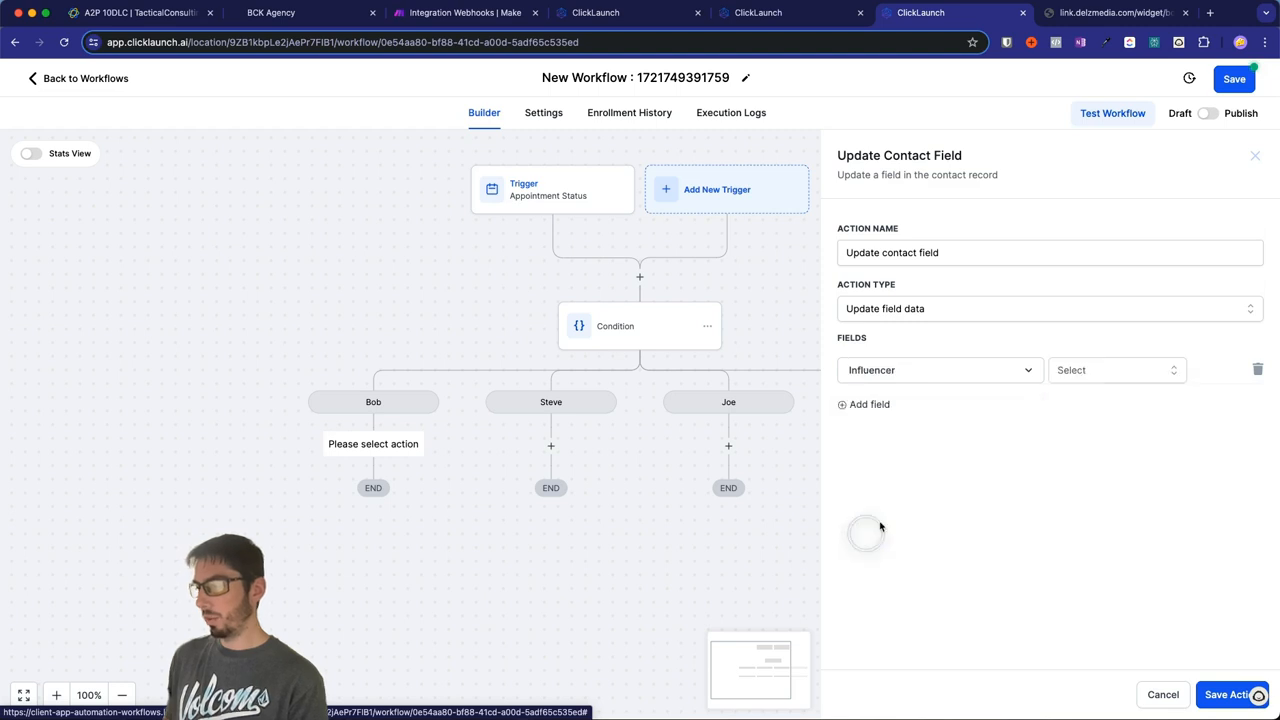
pyautogui.click(1083, 371)
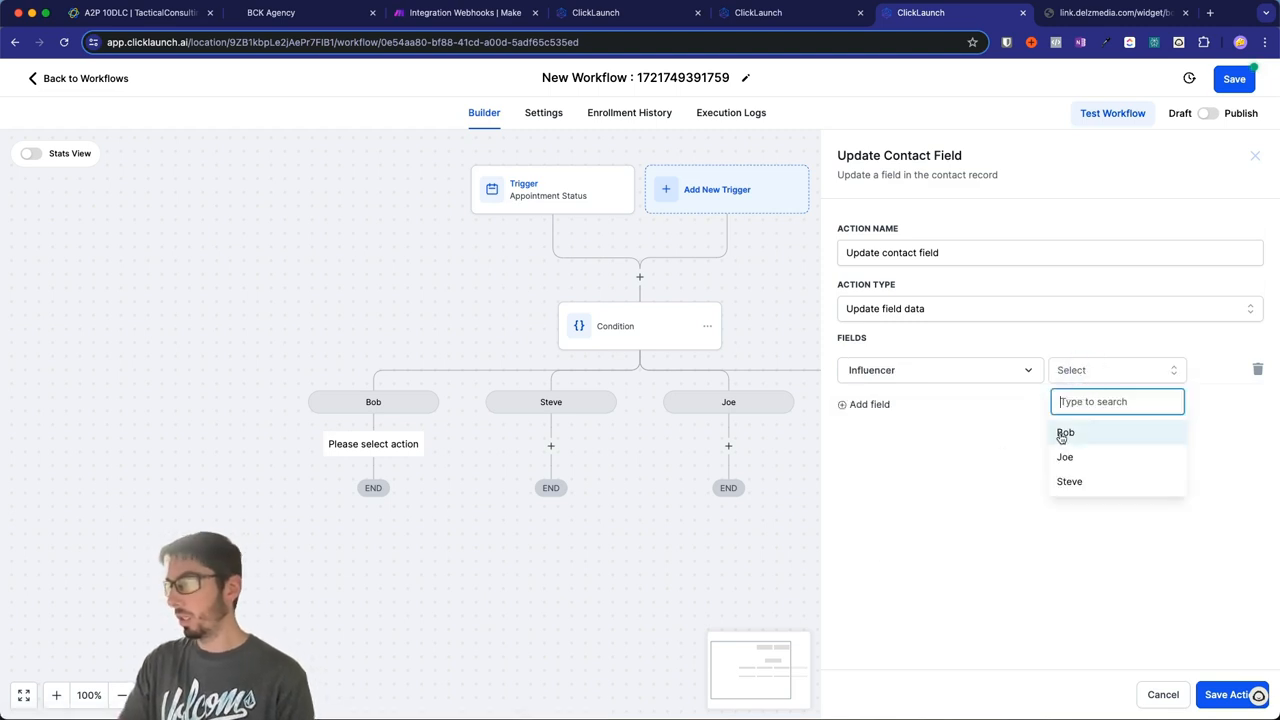
pyautogui.click(1065, 433)
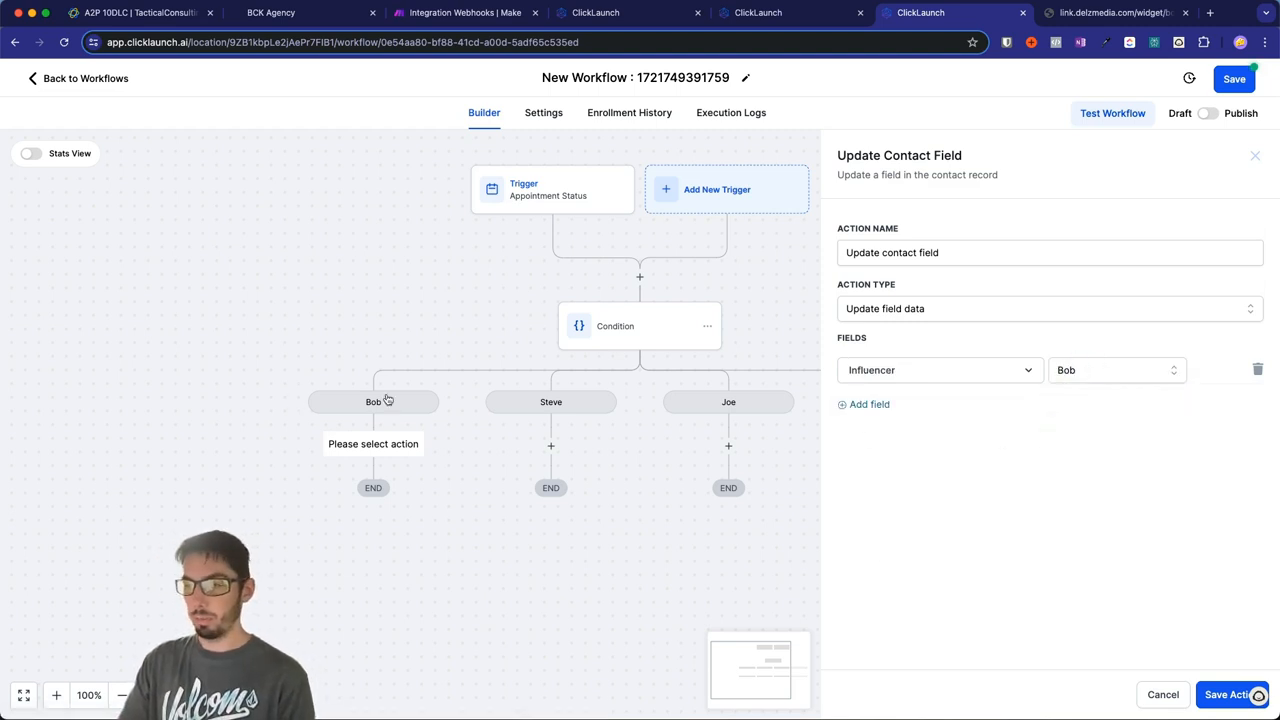
pyautogui.click(1220, 692)
# Step: Append a hyphen and the first influencer's name to the Update contact field action name and save the action
pyautogui.click(391, 500)
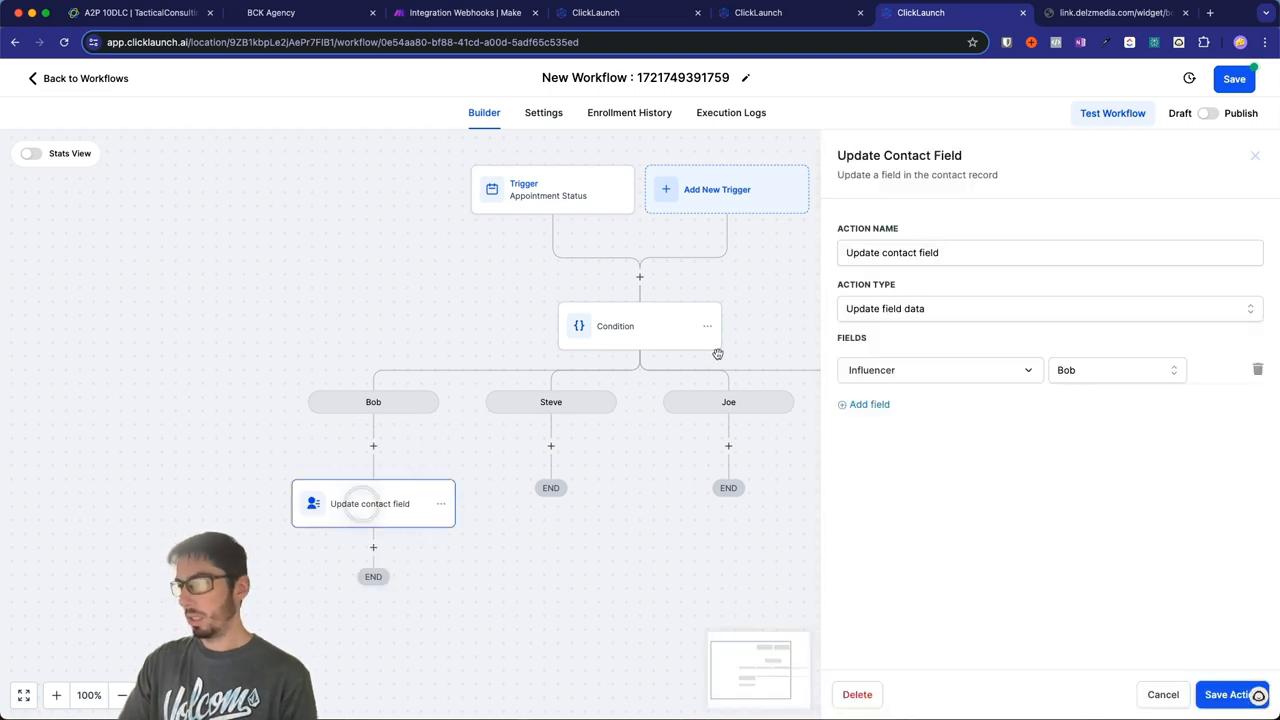
pyautogui.click(945, 257)
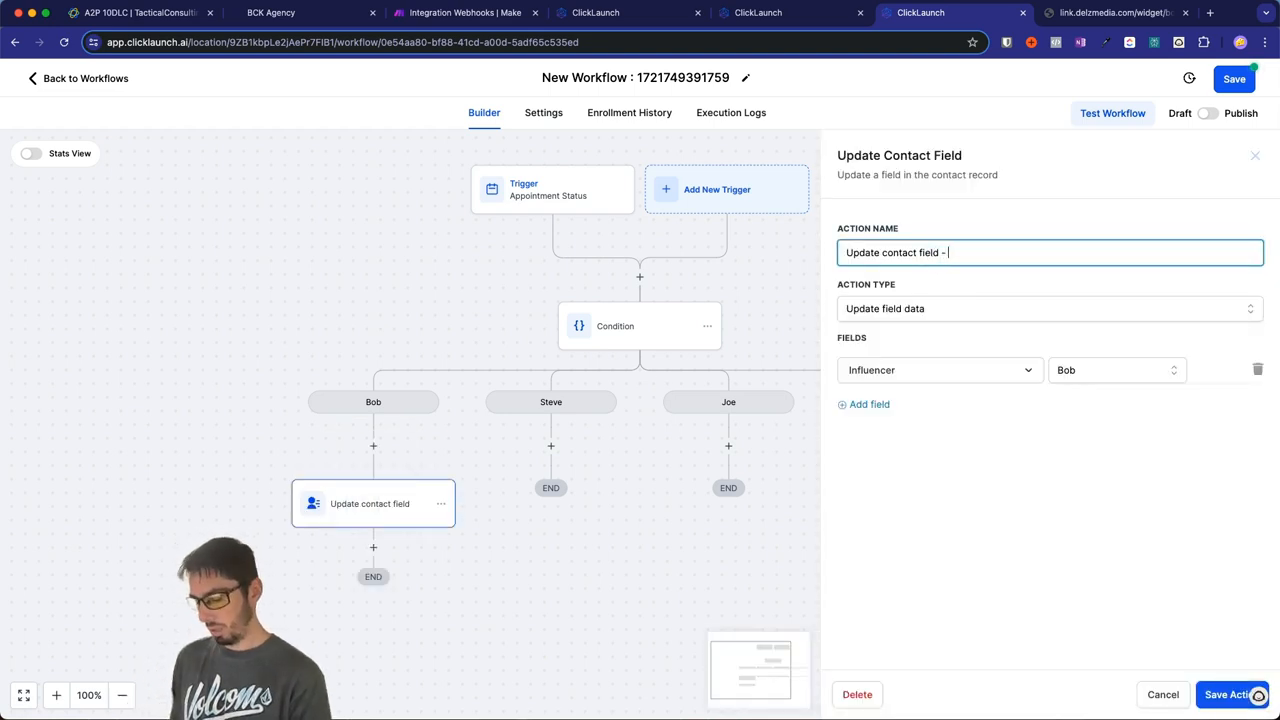
pyautogui.click(1236, 694)
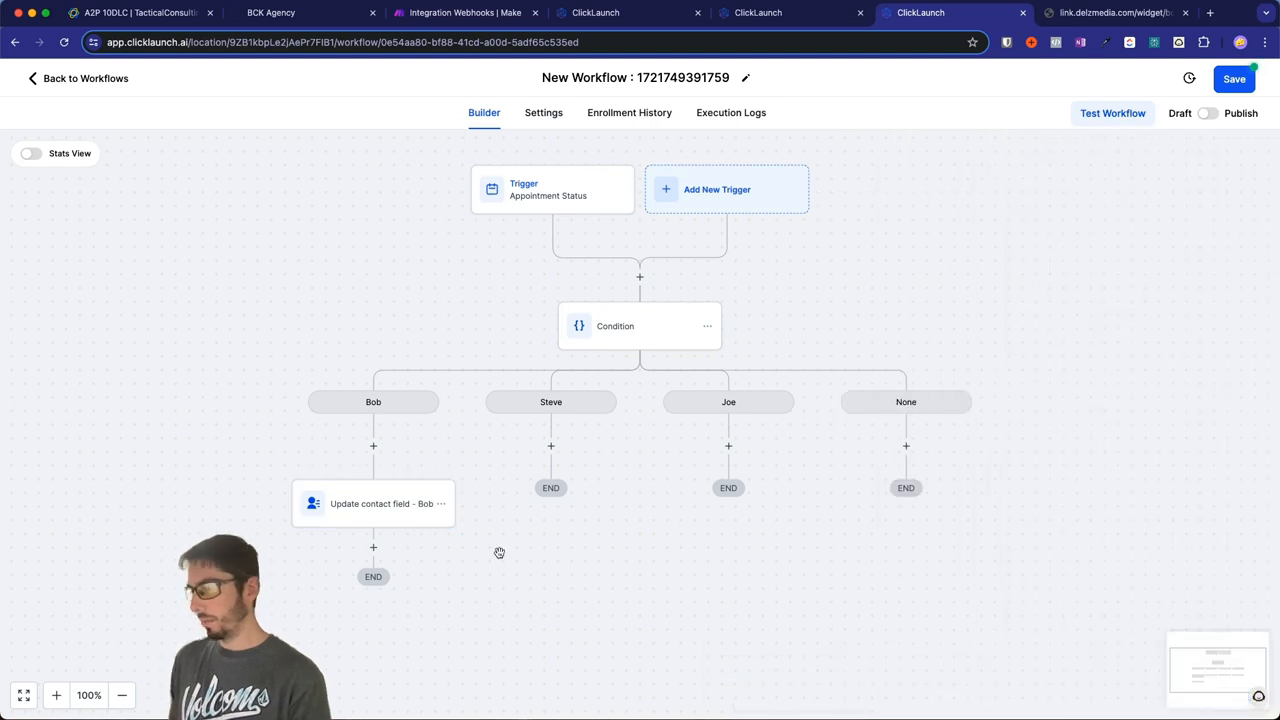
# Step: Copy the first branch's Update contact field action into the second influencer's branch
pyautogui.click(441, 503)
pyautogui.click(486, 557)
pyautogui.click(566, 535)
pyautogui.click(564, 451)
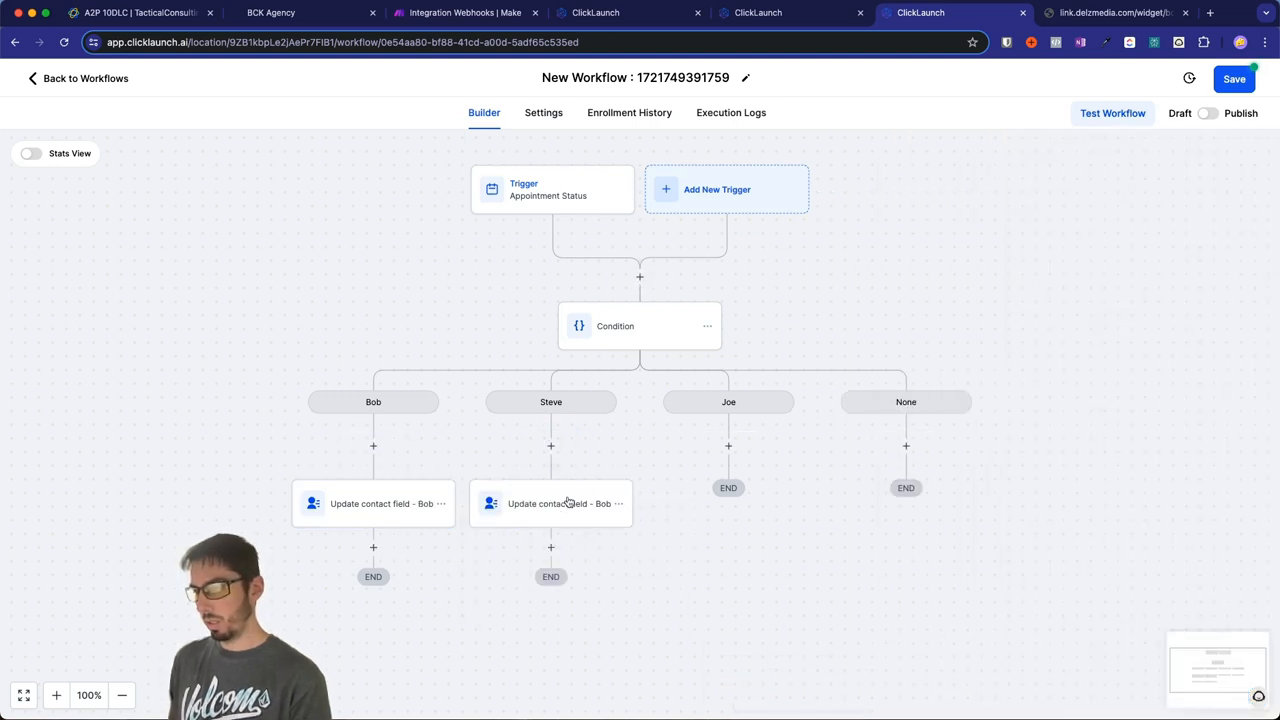
# Step: Change the copied action's name suffix and its Influencer value to the second influencer, and save the action
pyautogui.click(571, 503)
pyautogui.doubleClick(960, 254)
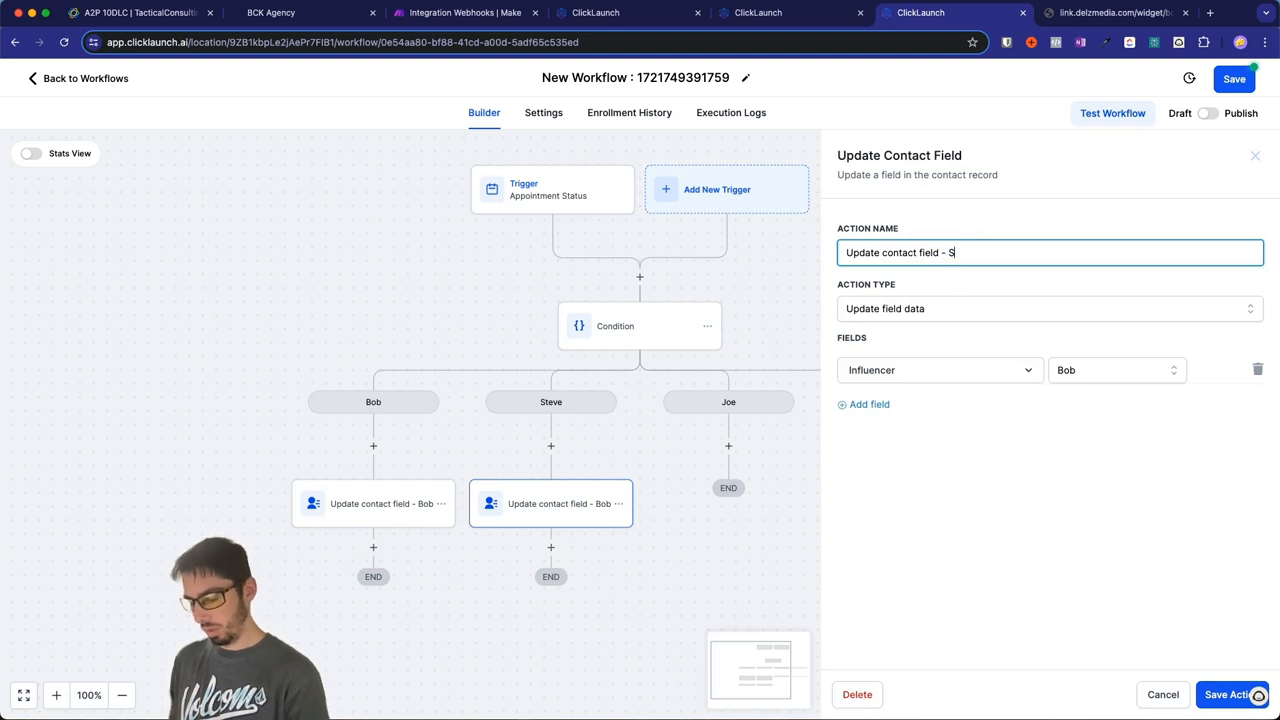
pyautogui.click(1094, 375)
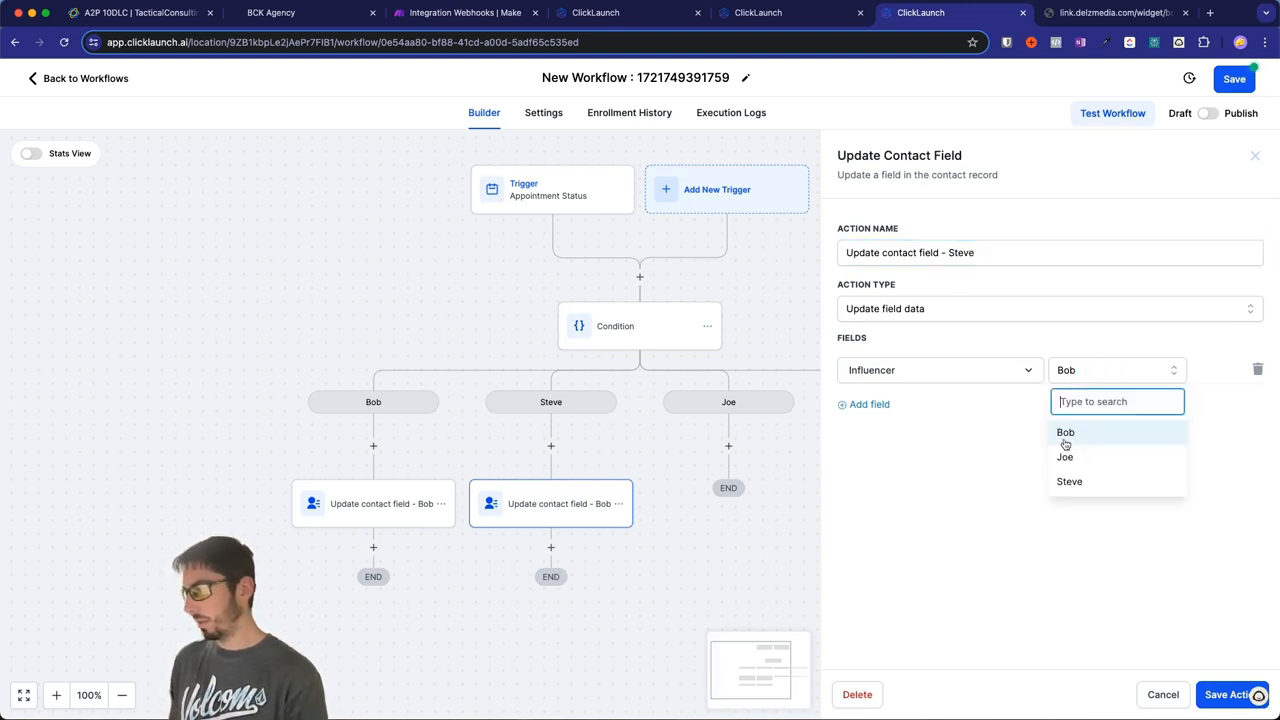
pyautogui.click(1063, 478)
pyautogui.click(1200, 694)
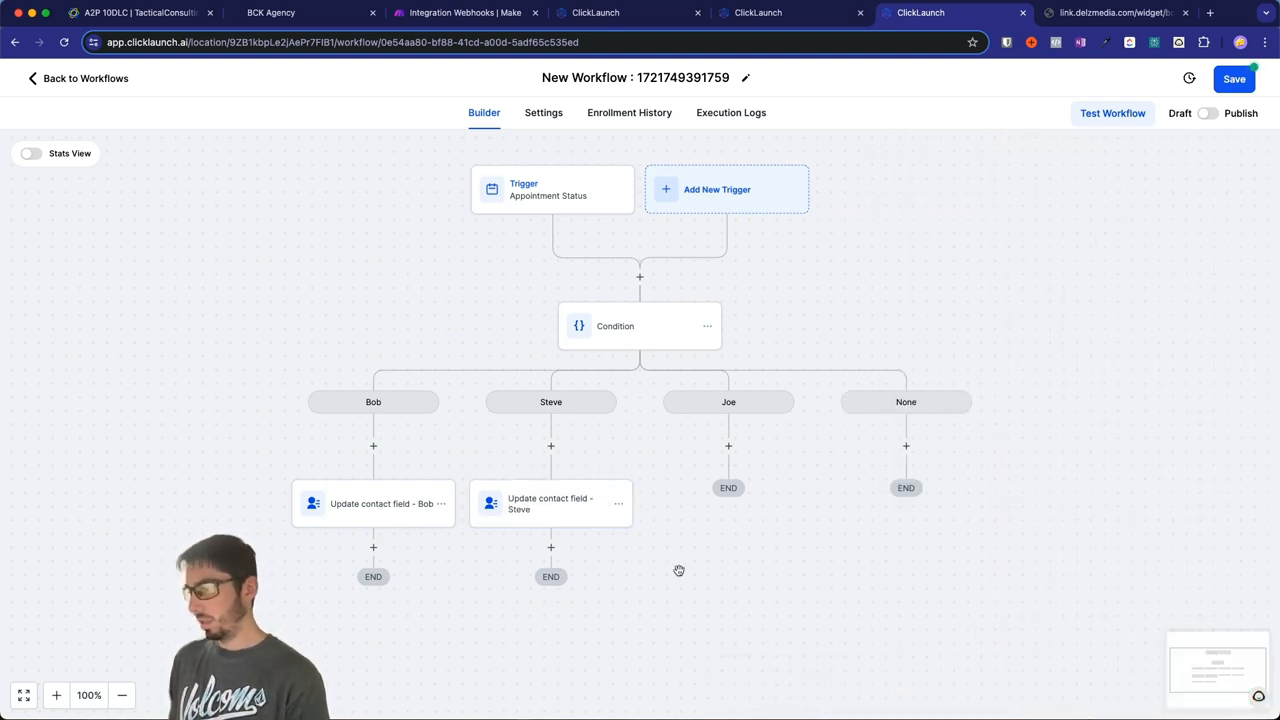
# Step: Copy the second branch's Update contact field action into the third influencer's branch
pyautogui.click(617, 507)
pyautogui.moveTo(667, 557)
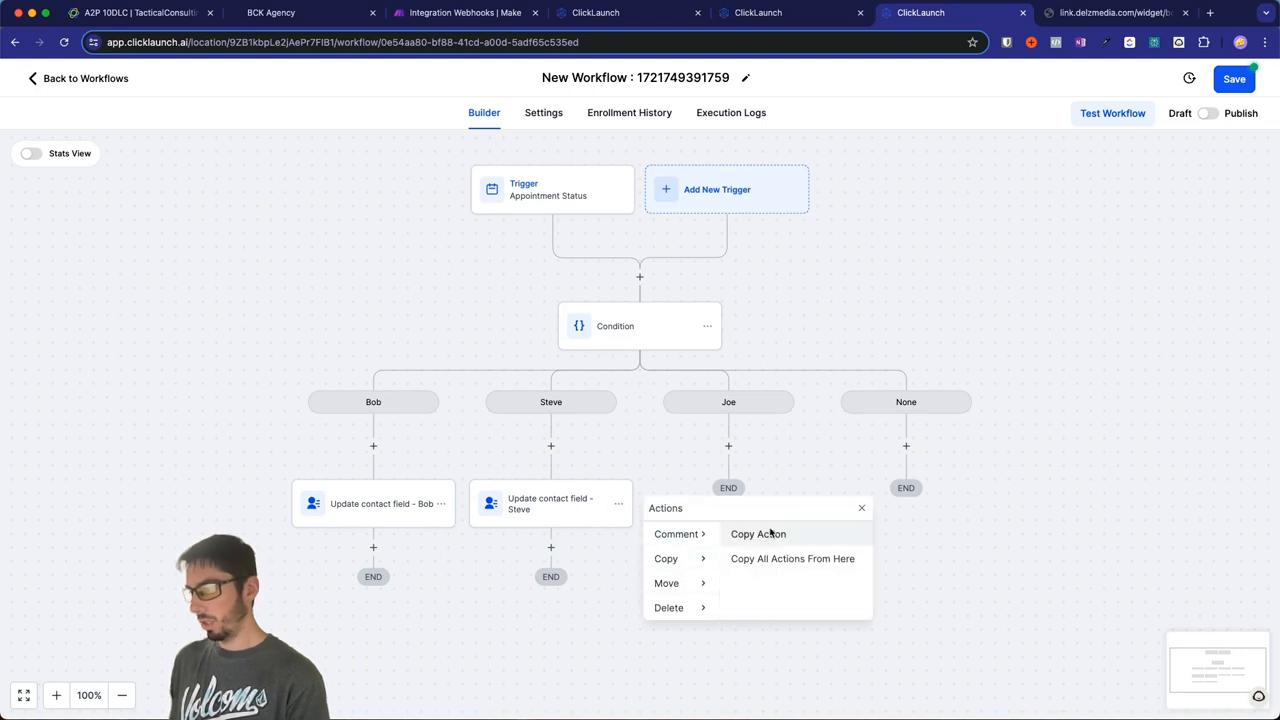
pyautogui.click(755, 532)
pyautogui.click(726, 446)
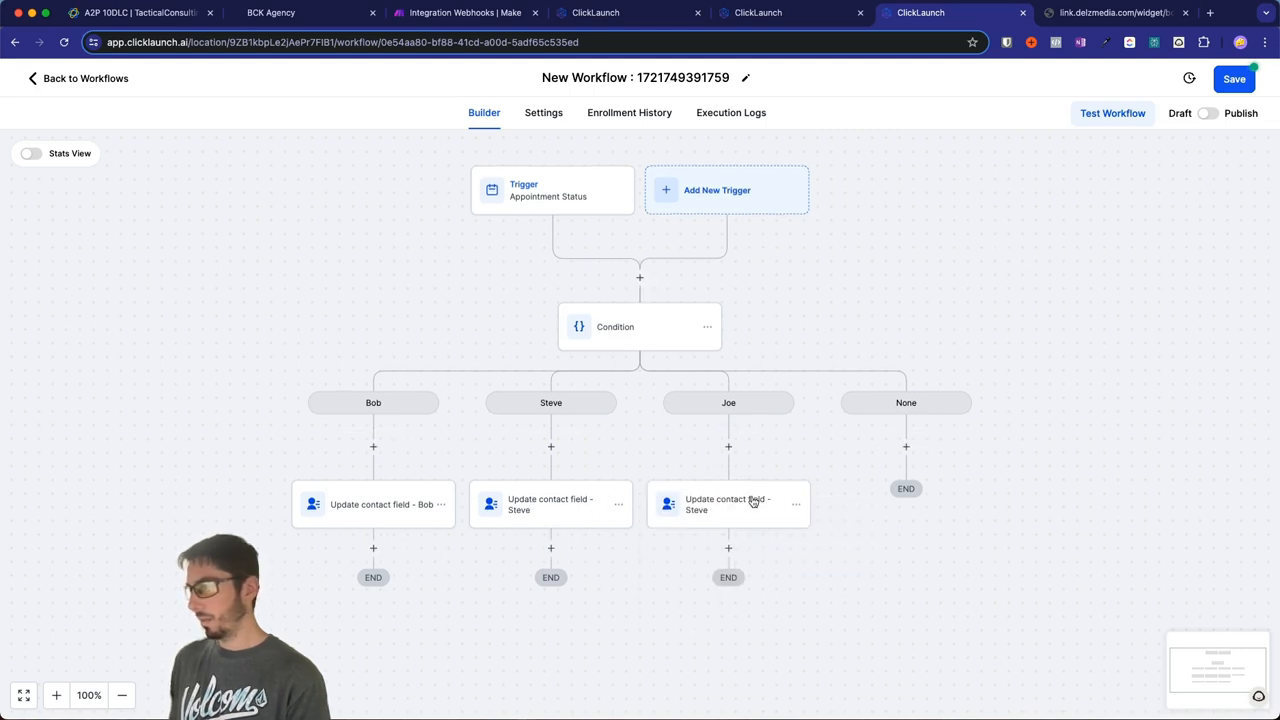
# Step: Change the newly copied action's name suffix and Influencer value to the third influencer, and save the action
pyautogui.click(753, 502)
pyautogui.doubleClick(963, 252)
pyautogui.write('Joe')
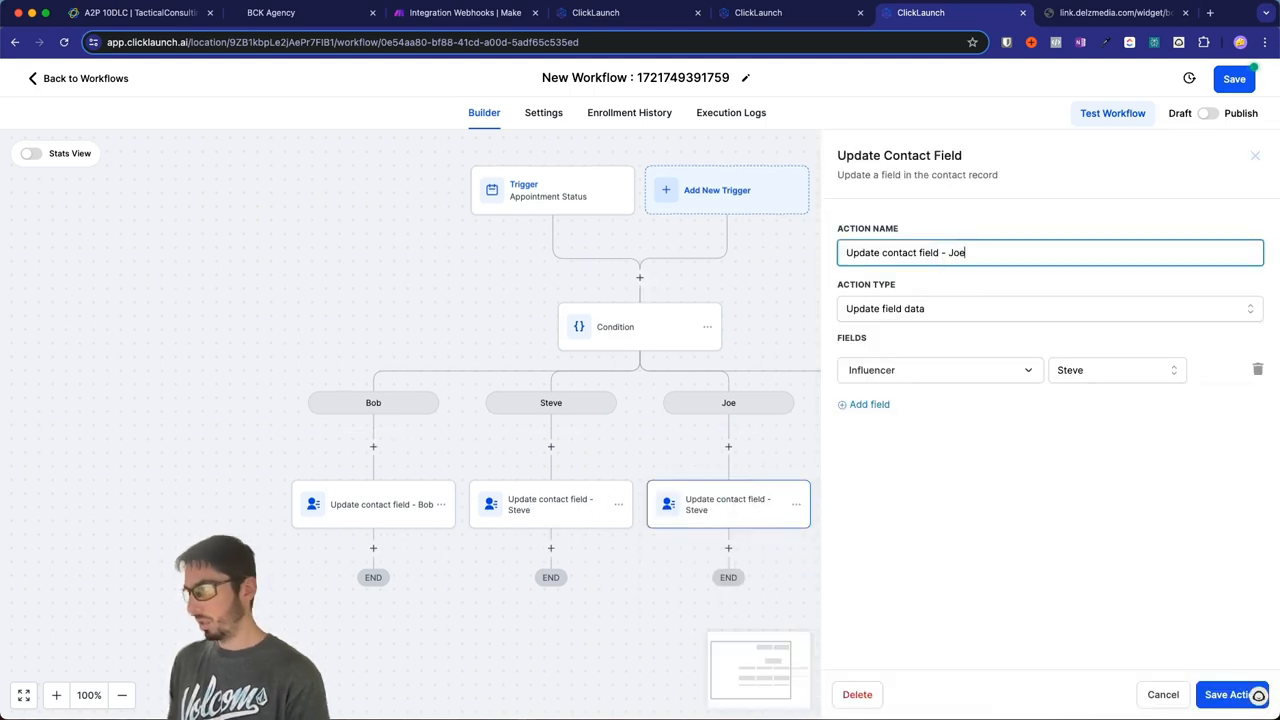
pyautogui.click(1095, 370)
pyautogui.click(1066, 457)
pyautogui.click(1228, 694)
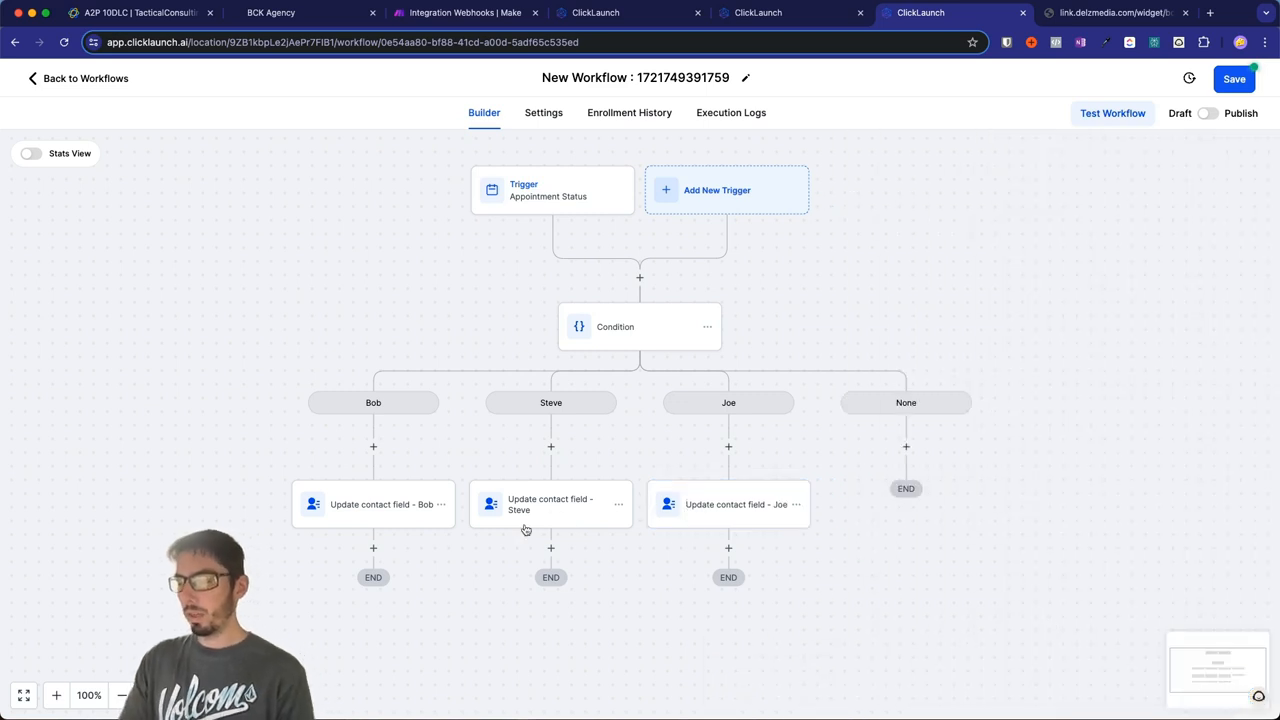
# Step: Add an Email action under the None branch with the placeholder subject "lkjl" and save it
pyautogui.click(906, 446)
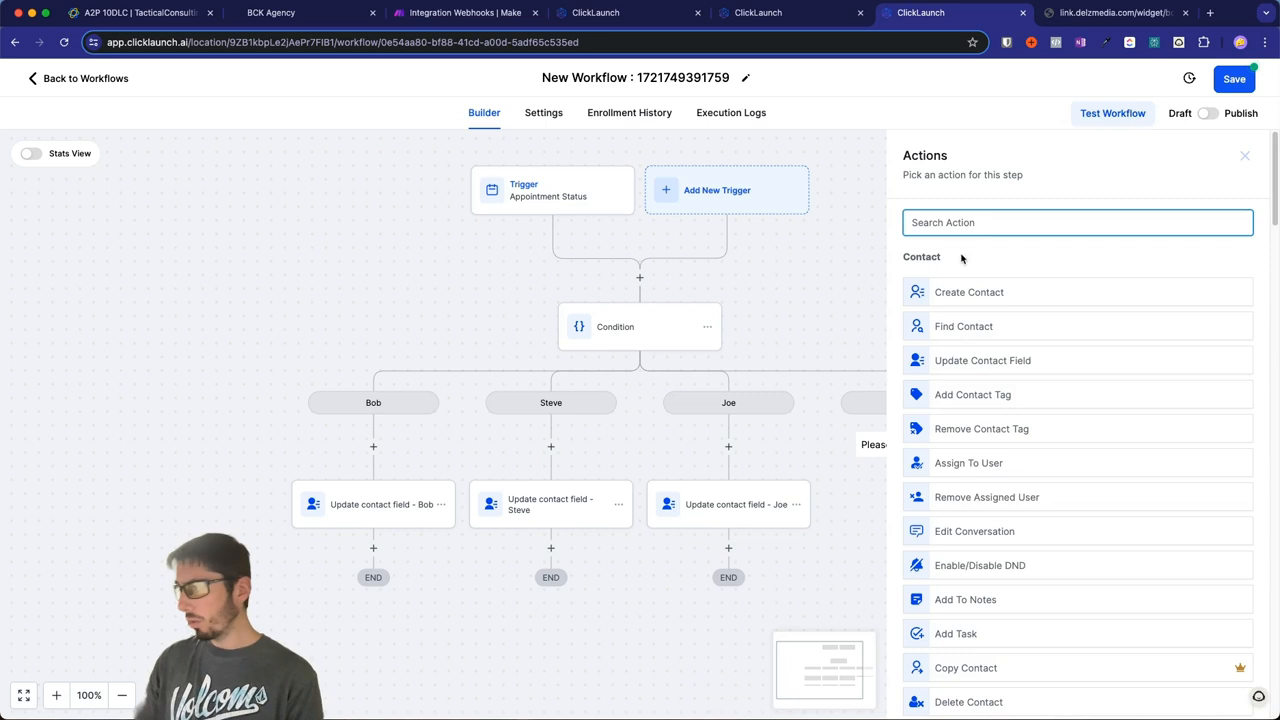
pyautogui.click(850, 498)
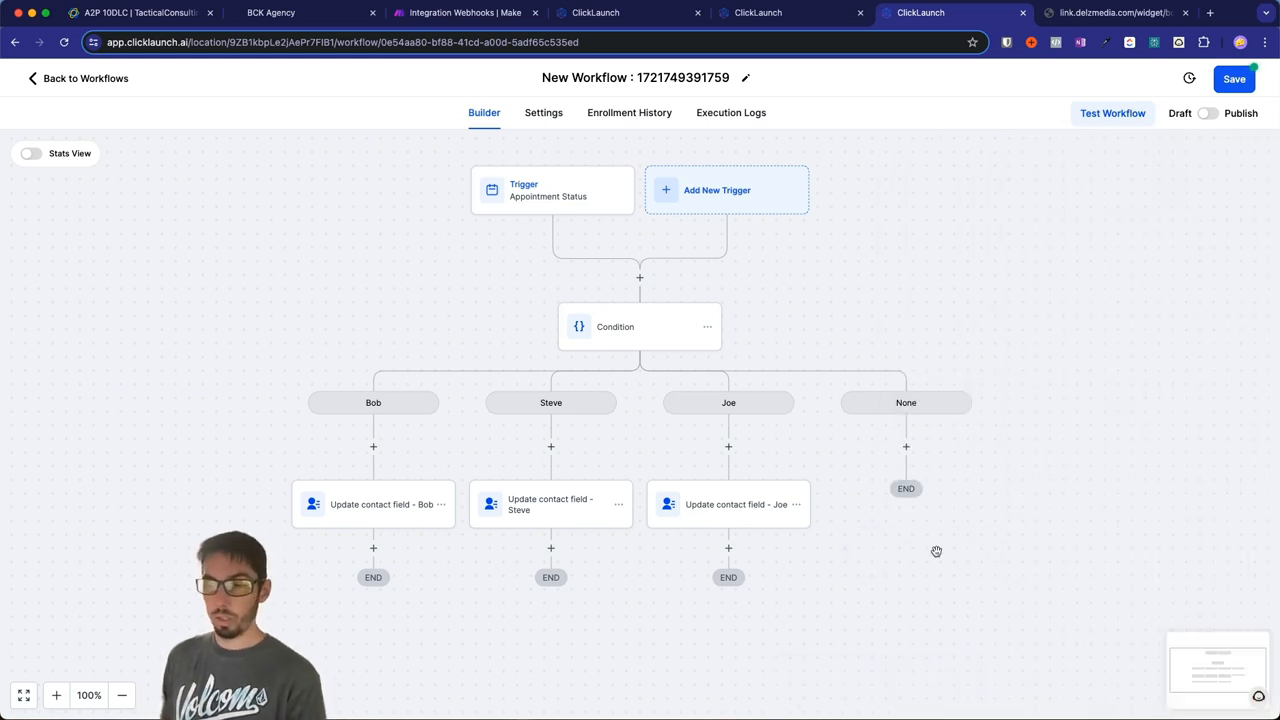
pyautogui.click(906, 446)
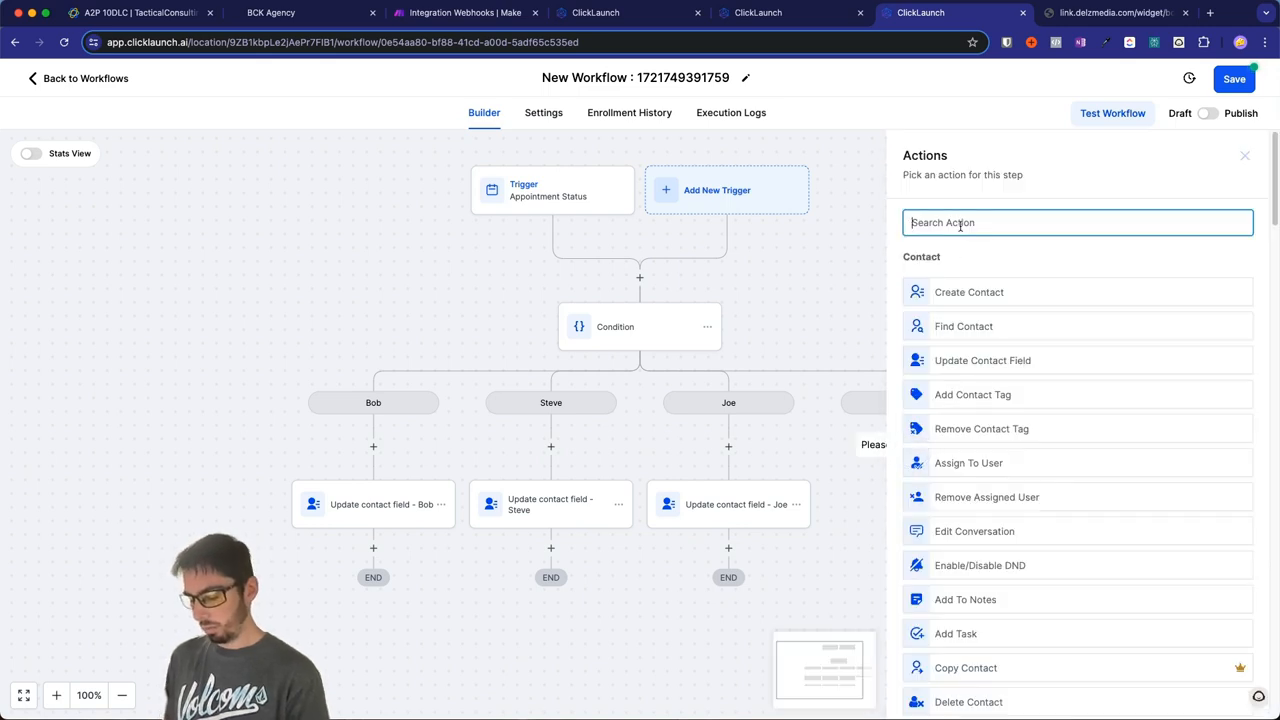
pyautogui.write('email')
pyautogui.click(957, 283)
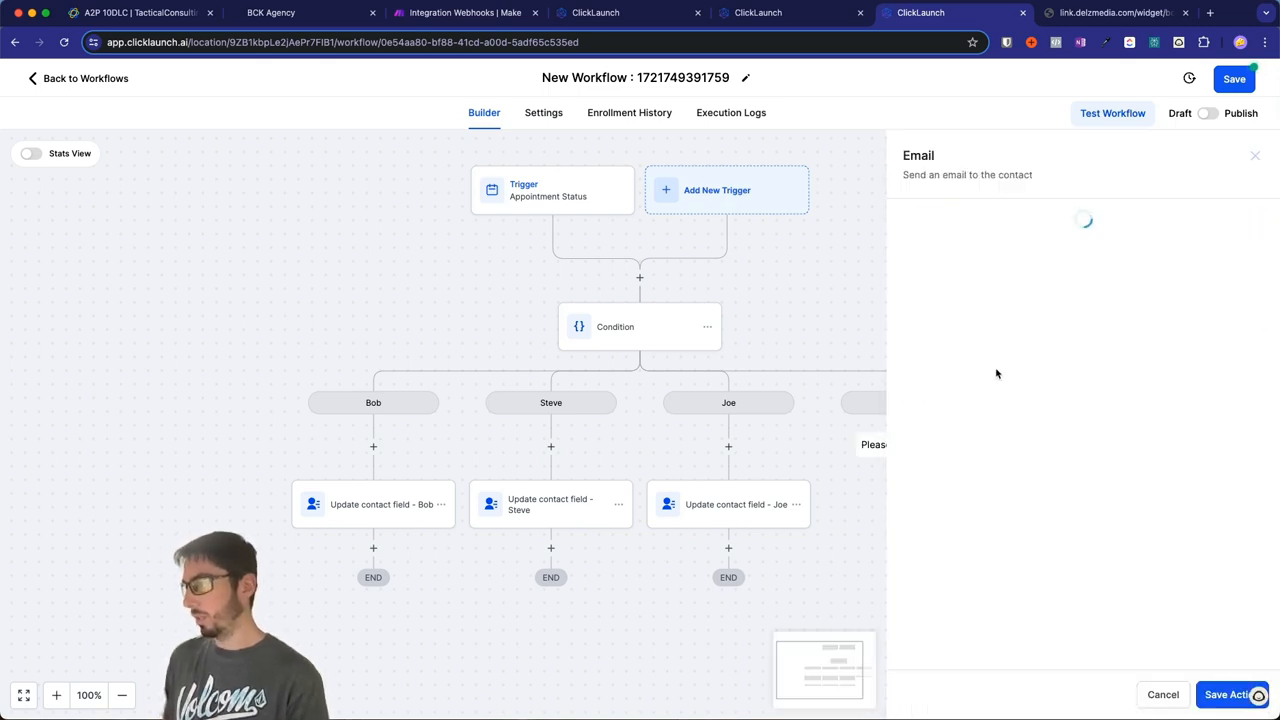
pyautogui.click(967, 461)
pyautogui.scroll(-1, 972, 560)
pyautogui.write('lkjl')
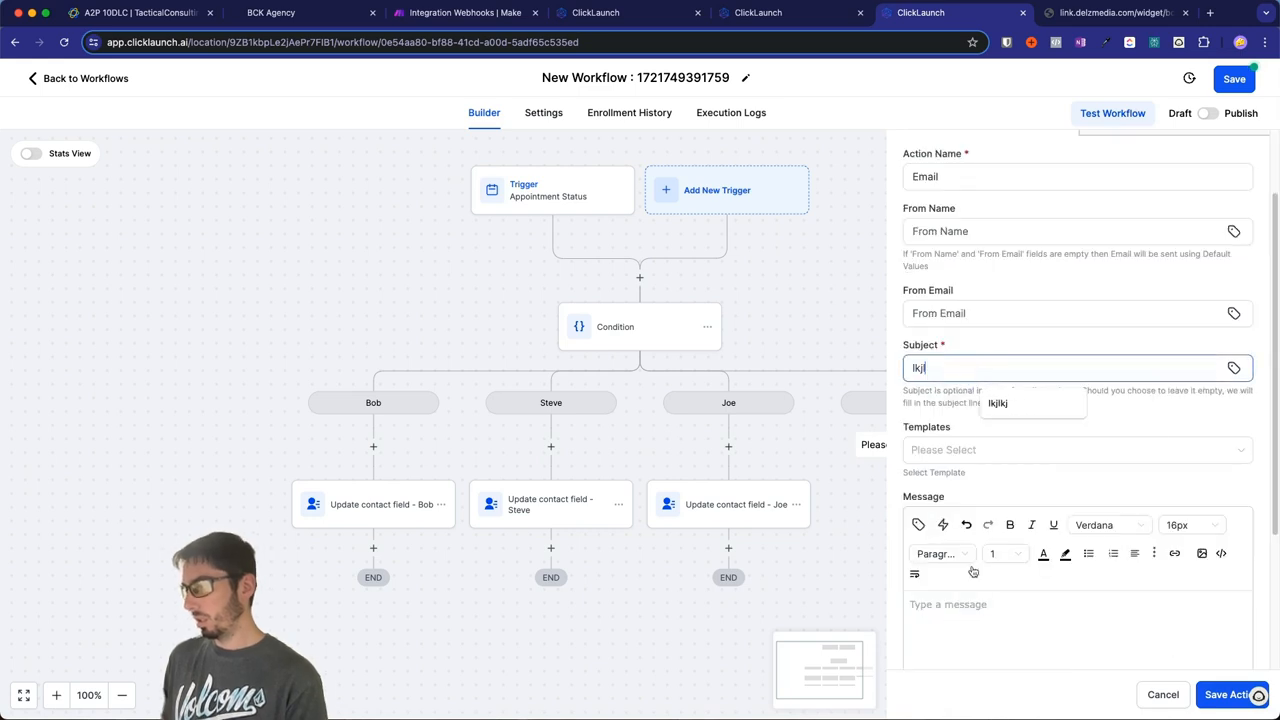
pyautogui.click(975, 607)
pyautogui.click(1225, 694)
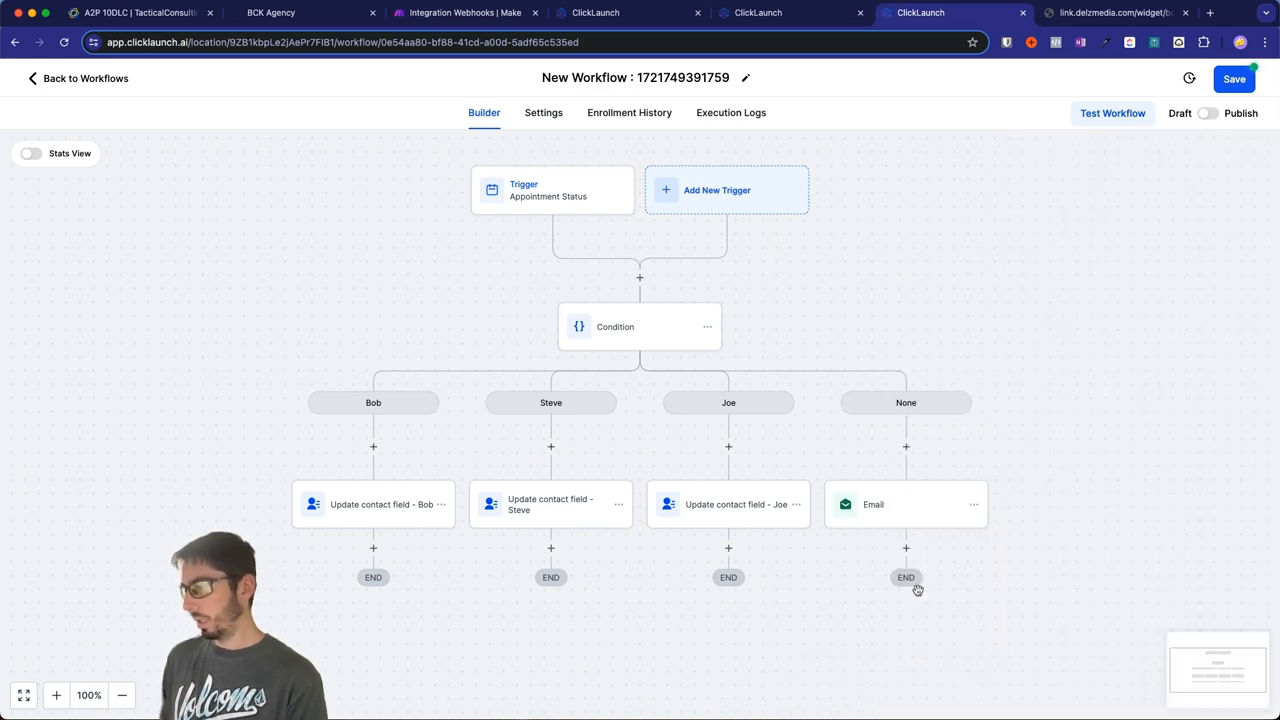
# Step: Add a Go To action after the first influencer's field update, with the None branch's Email as its destination
pyautogui.click(372, 549)
pyautogui.write('go')
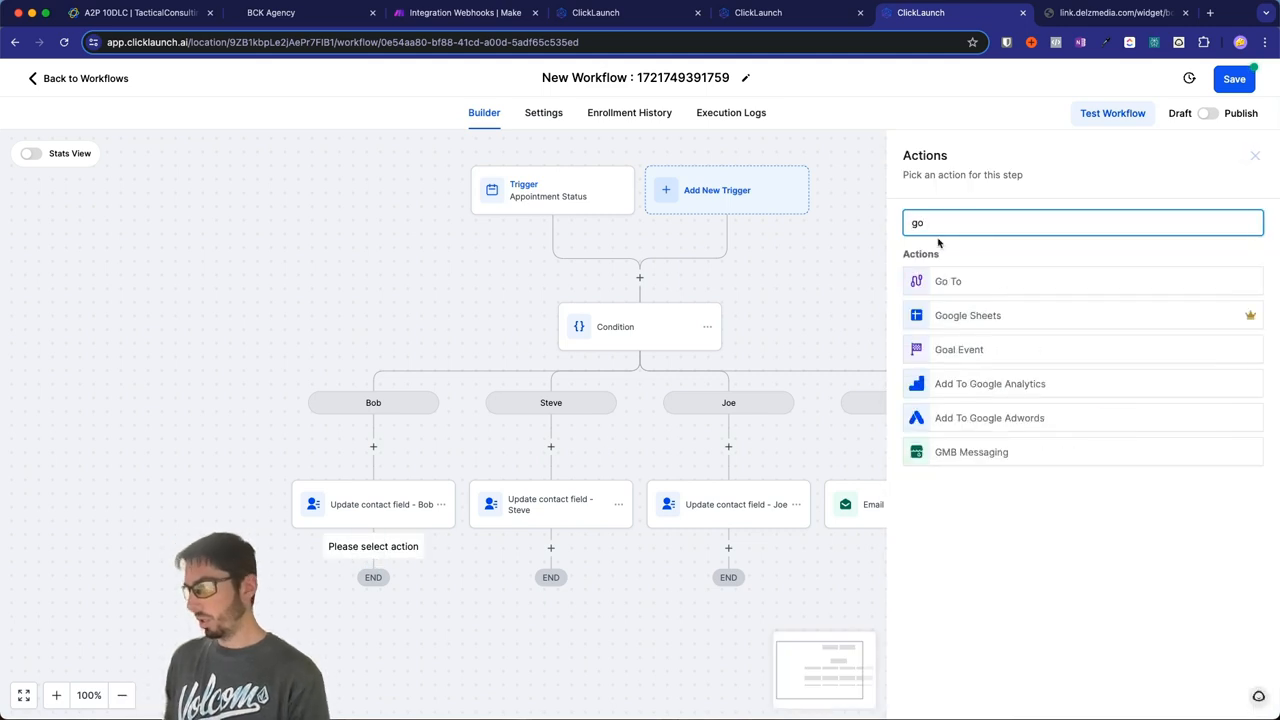
pyautogui.click(955, 286)
pyautogui.click(1218, 695)
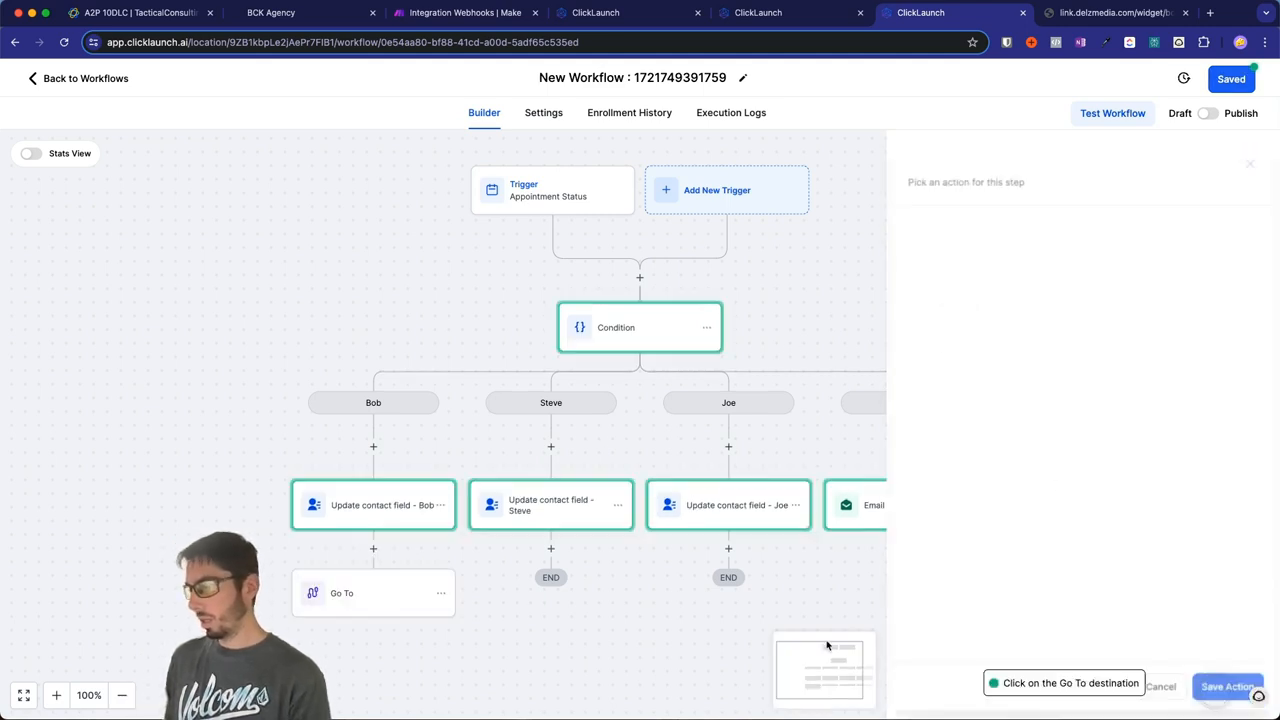
pyautogui.click(880, 508)
# Step: Add a Go To action after the second influencer's field update, pointing to the Email action
pyautogui.click(553, 546)
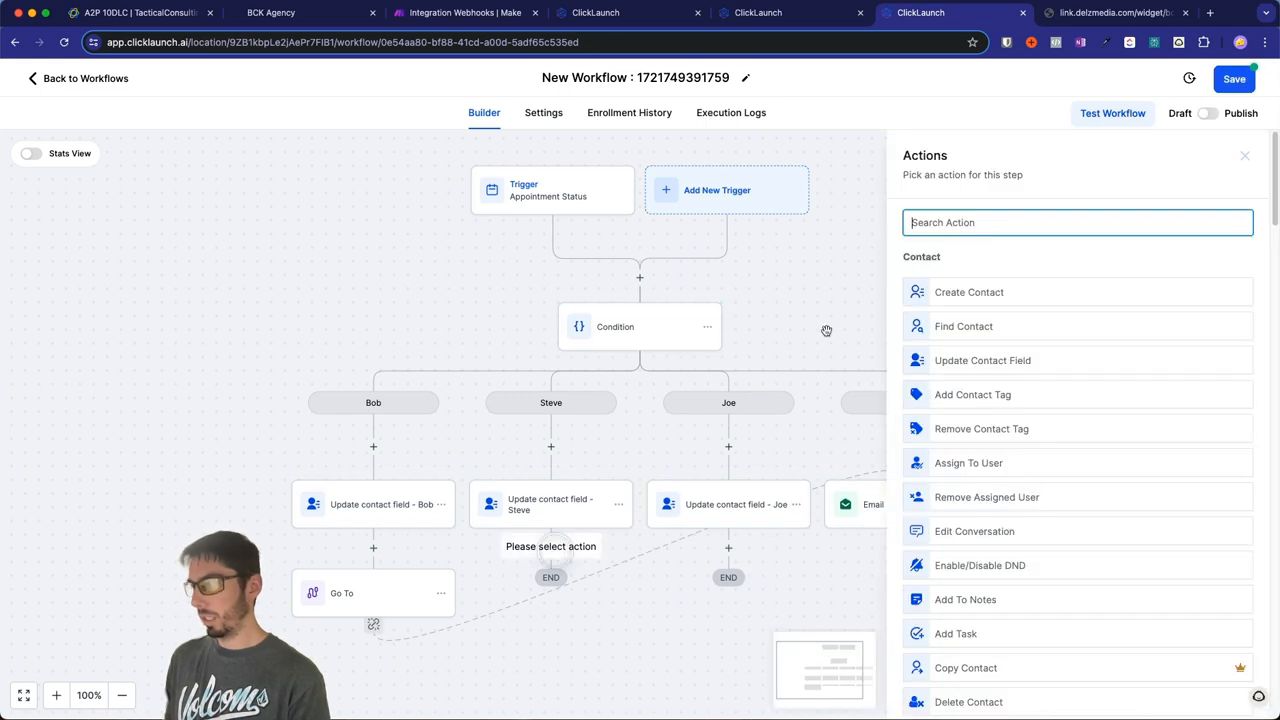
pyautogui.write('go')
pyautogui.click(950, 281)
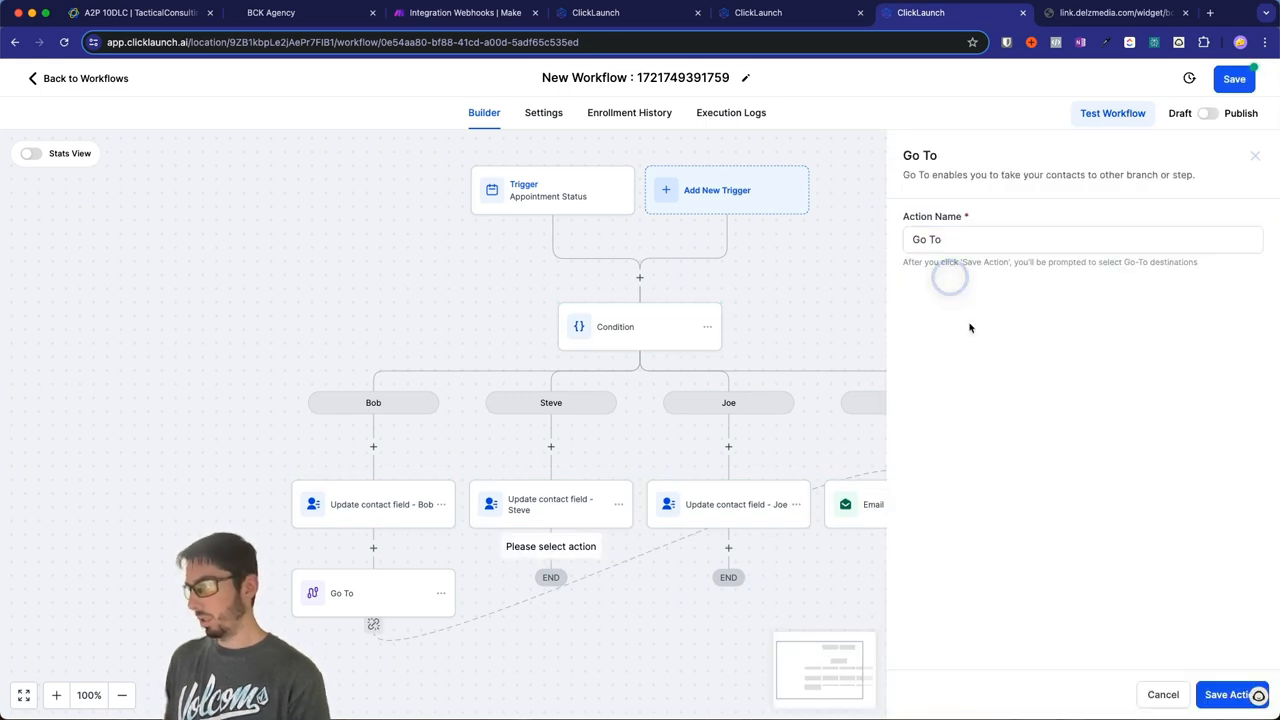
pyautogui.click(1232, 694)
pyautogui.click(910, 500)
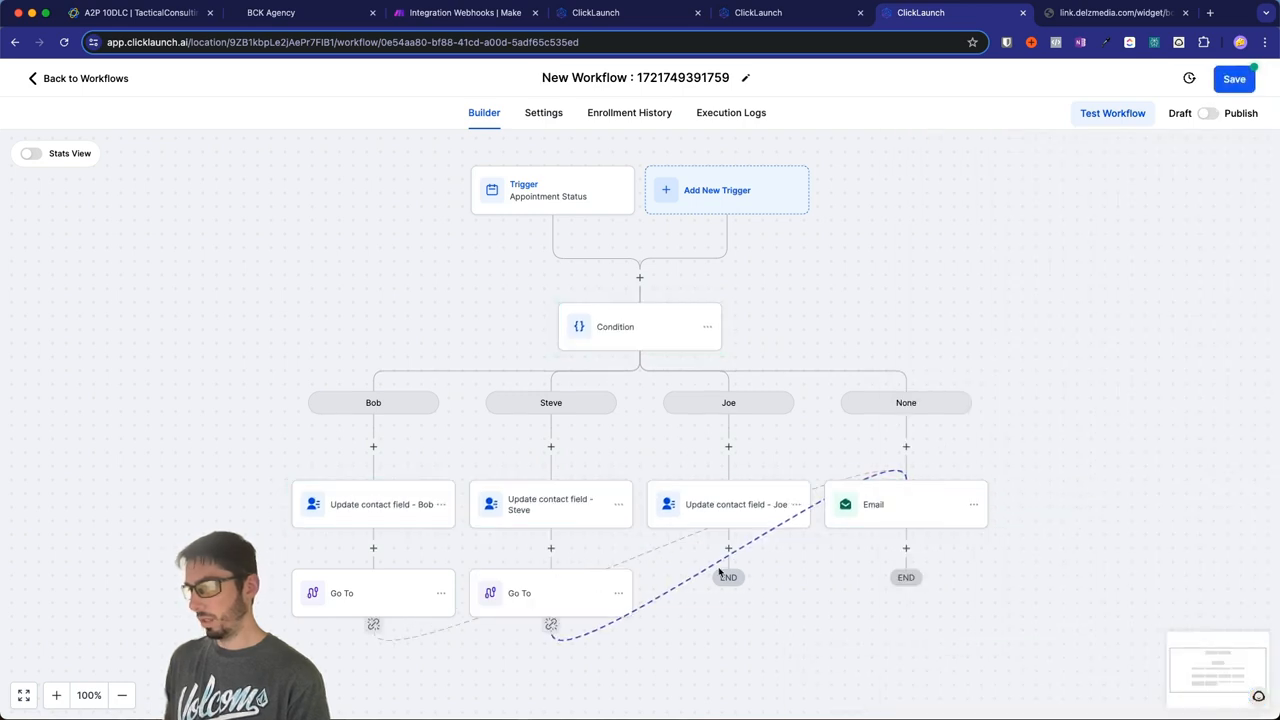
# Step: Add a Go To action after the third influencer's field update, leading to the same Email action
pyautogui.click(728, 548)
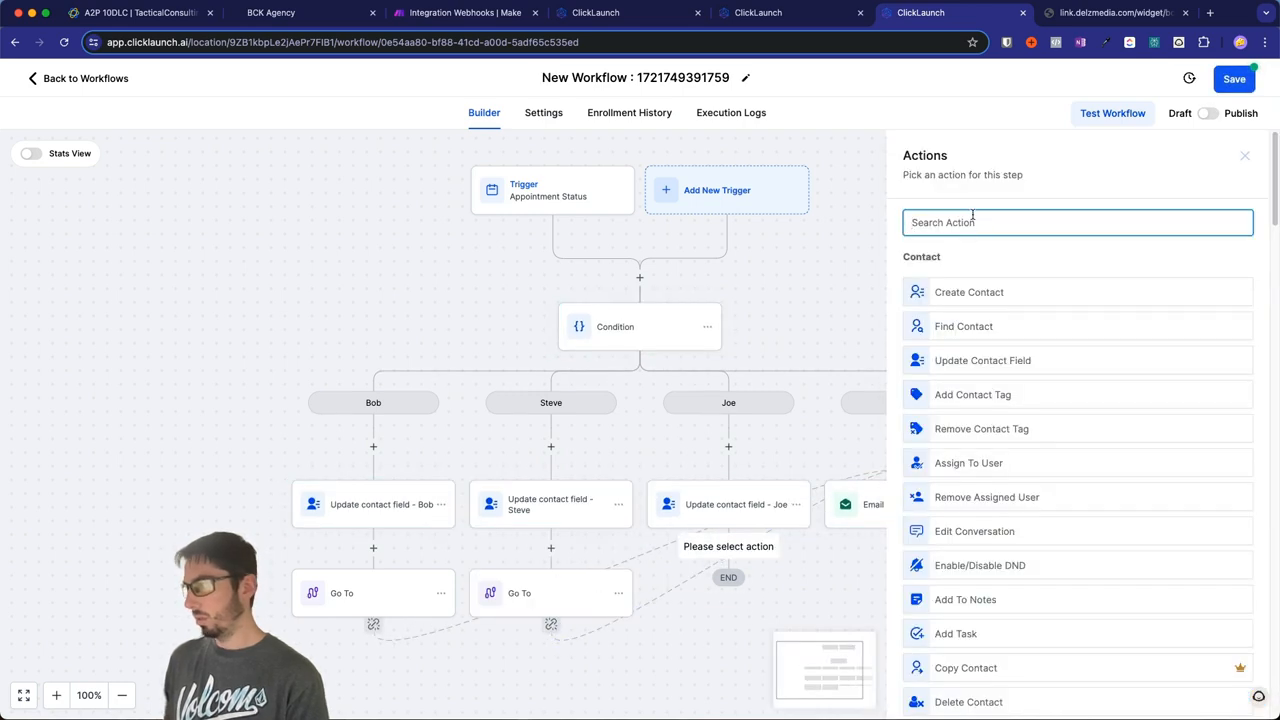
pyautogui.write('go')
pyautogui.click(950, 281)
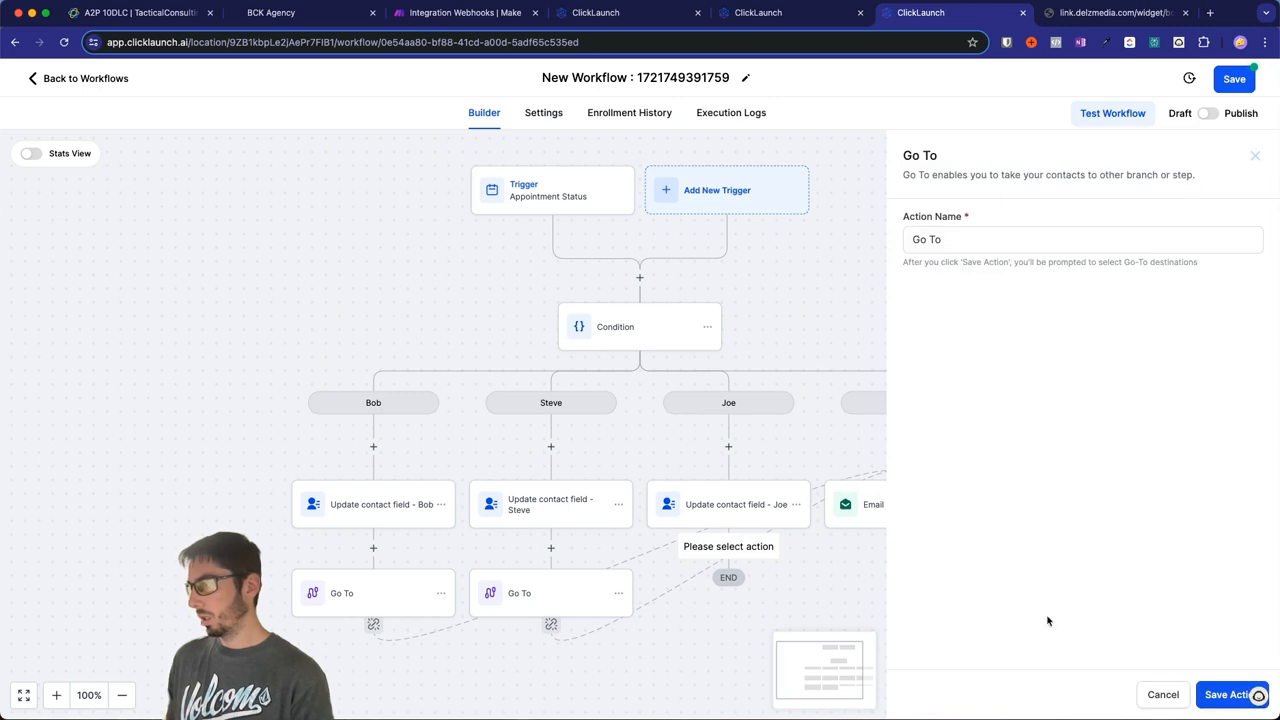
pyautogui.click(1214, 692)
pyautogui.click(930, 519)
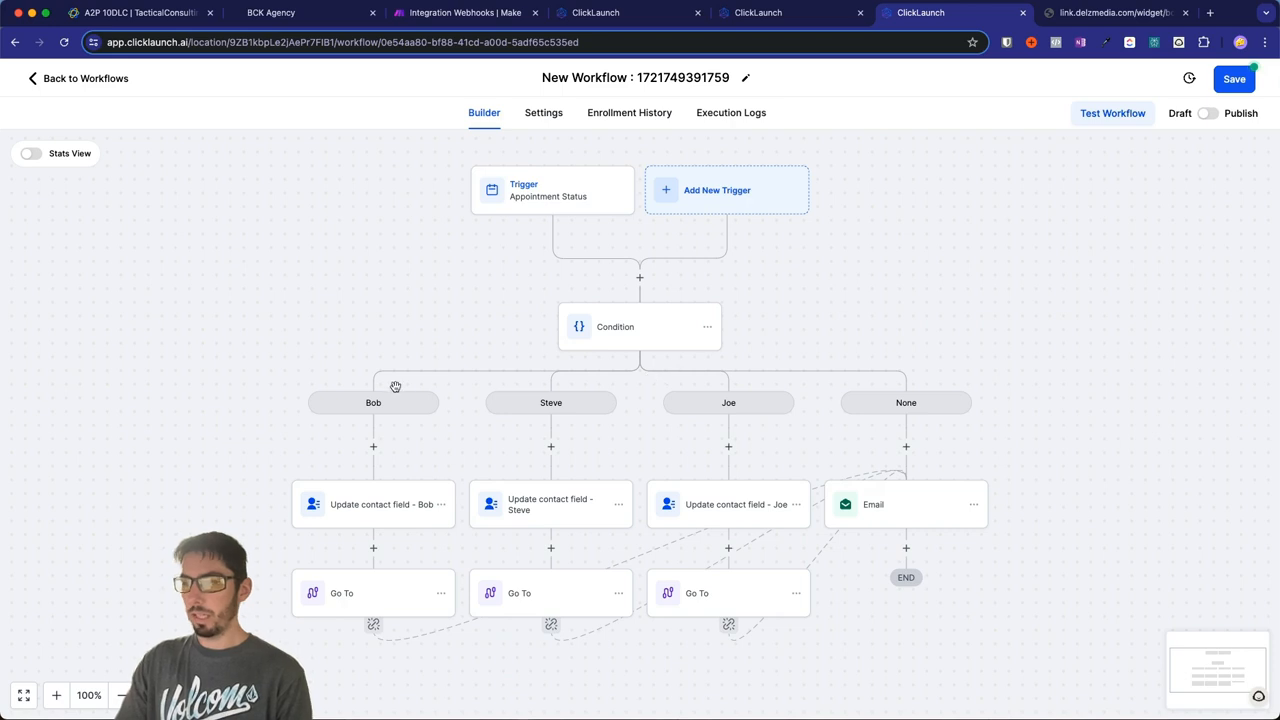
# Step: Compare the Condition's first Influencer UTM value with the ref parameter in the booking link, and leave the Condition without saving
pyautogui.click(631, 332)
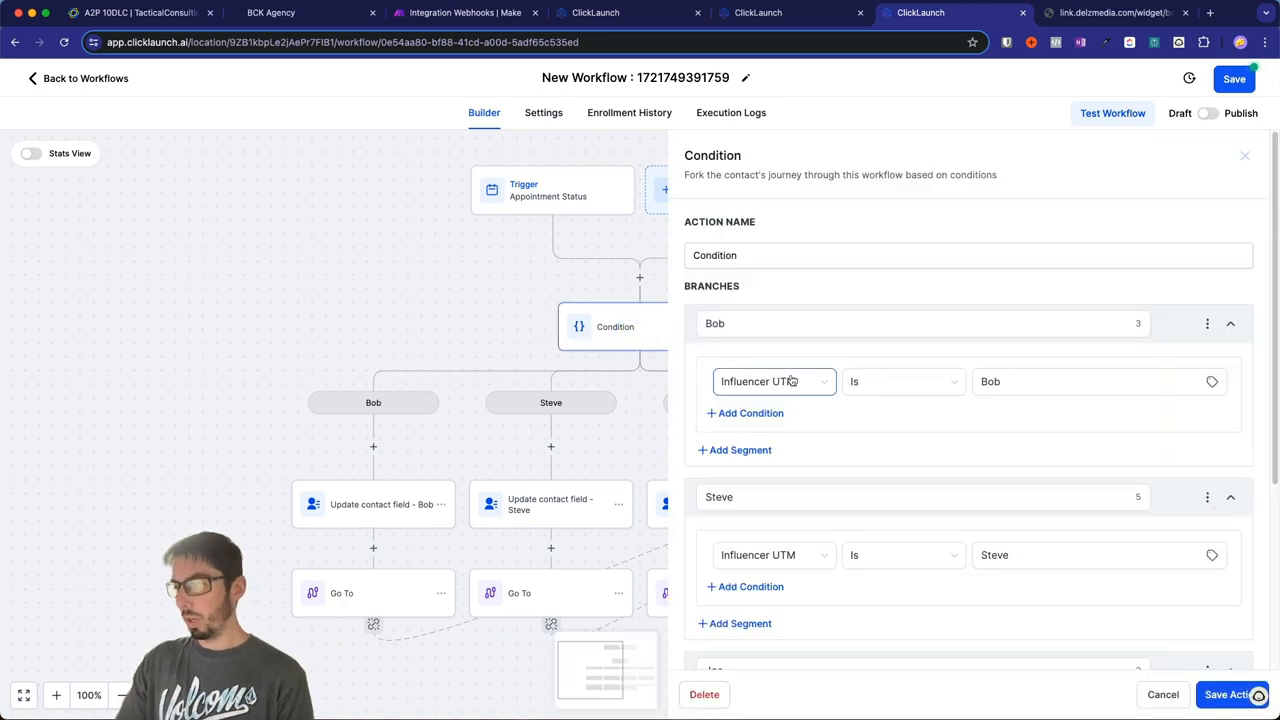
pyautogui.scroll(-3, 797, 565)
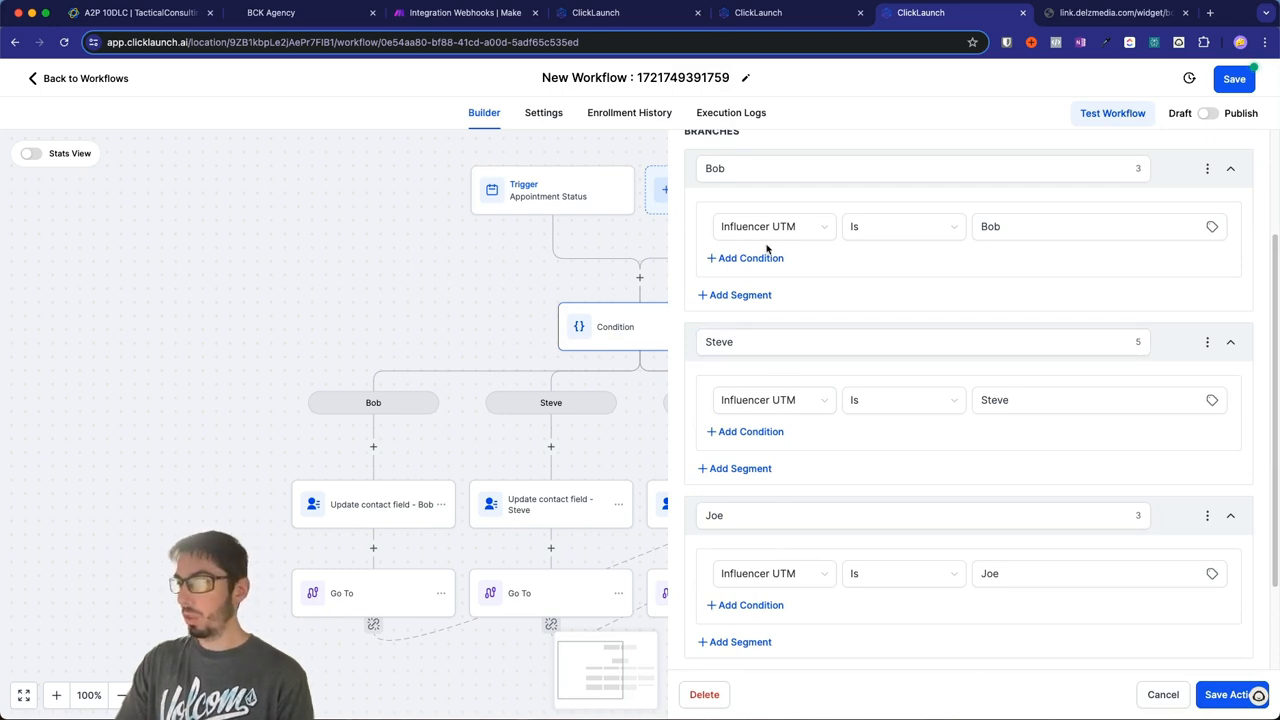
pyautogui.doubleClick(991, 224)
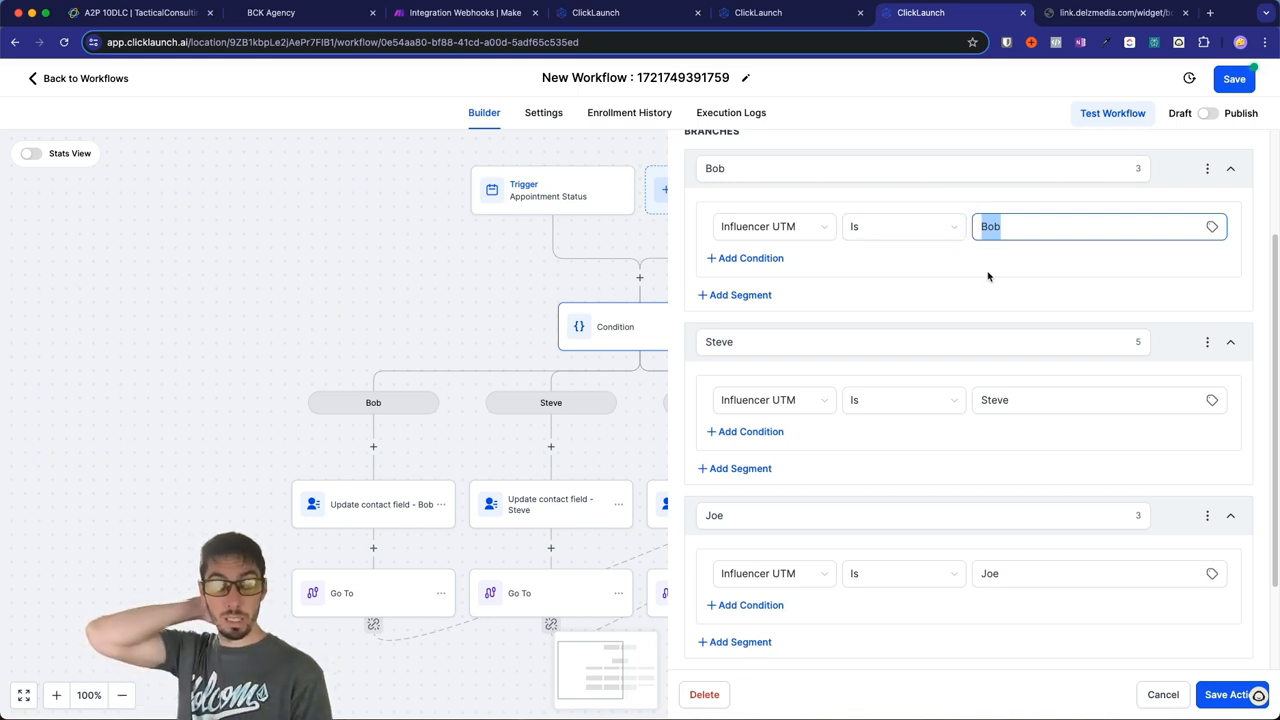
pyautogui.click(1020, 226)
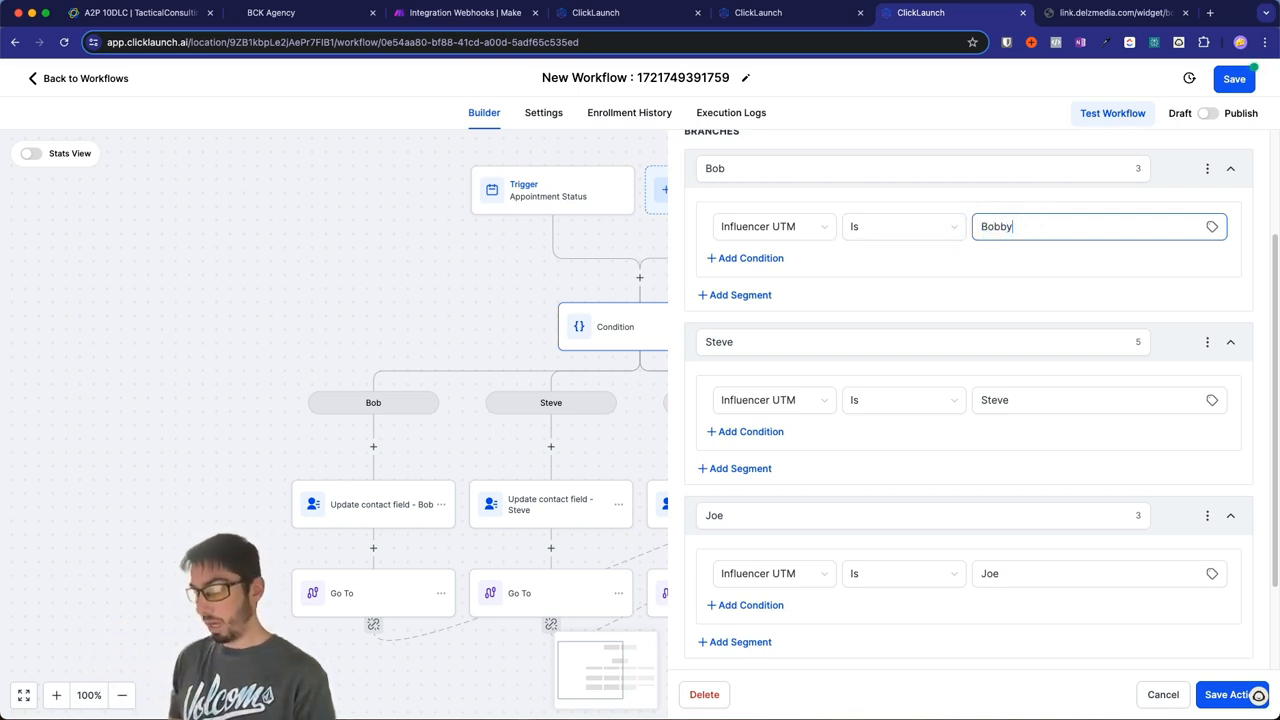
pyautogui.click(1085, 14)
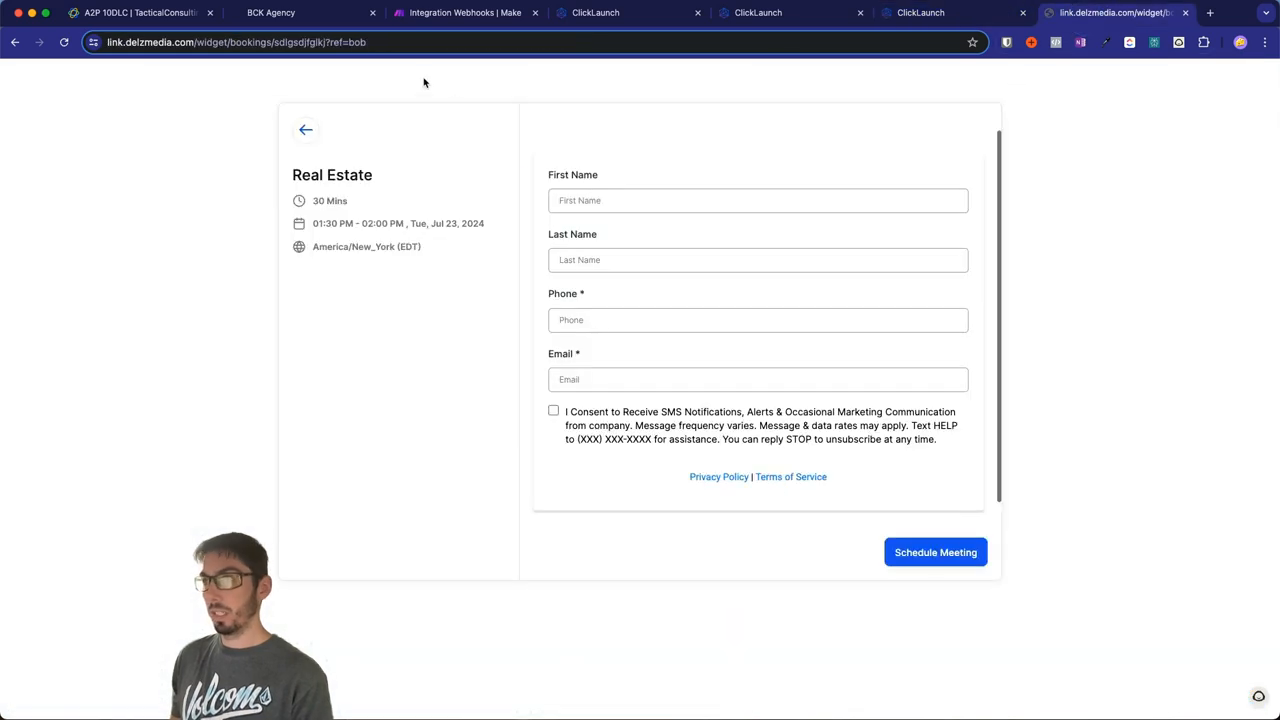
pyautogui.moveTo(348, 42); pyautogui.dragTo(401, 55)
pyautogui.click(921, 13)
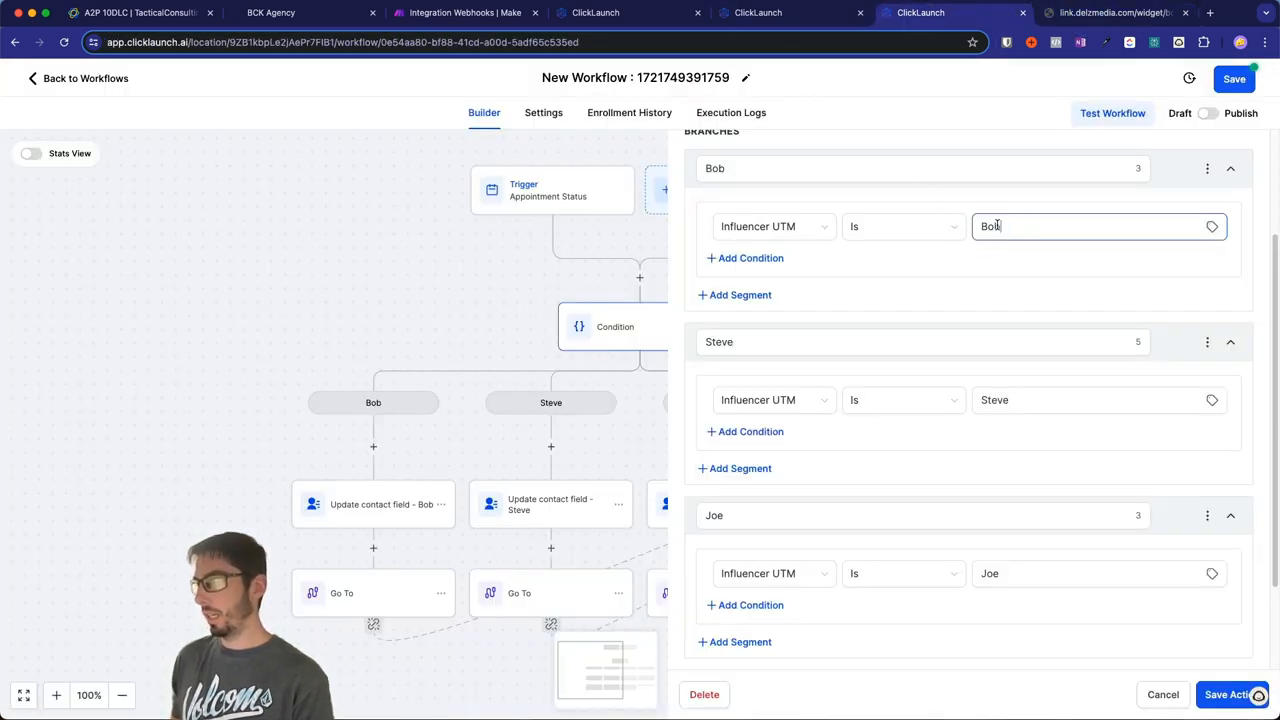
pyautogui.click(1160, 694)
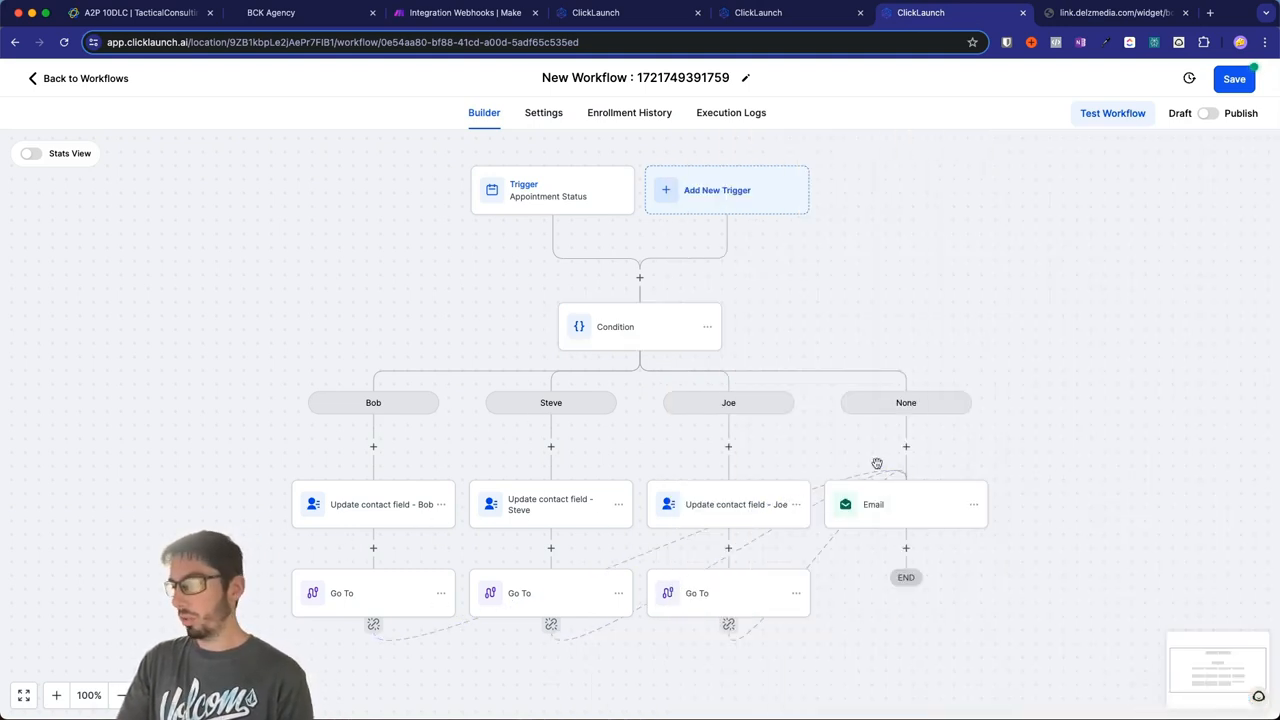
pyautogui.scroll(-2, 923, 541)
pyautogui.click(906, 475)
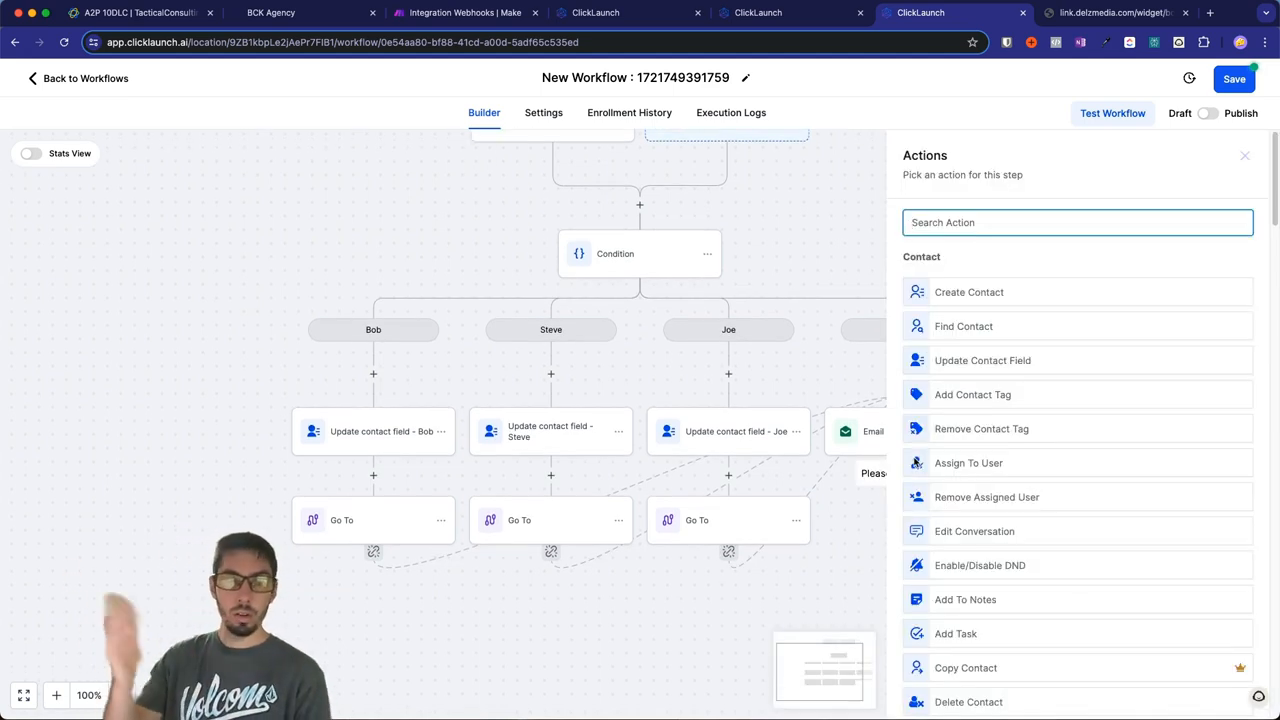
pyautogui.click(1245, 156)
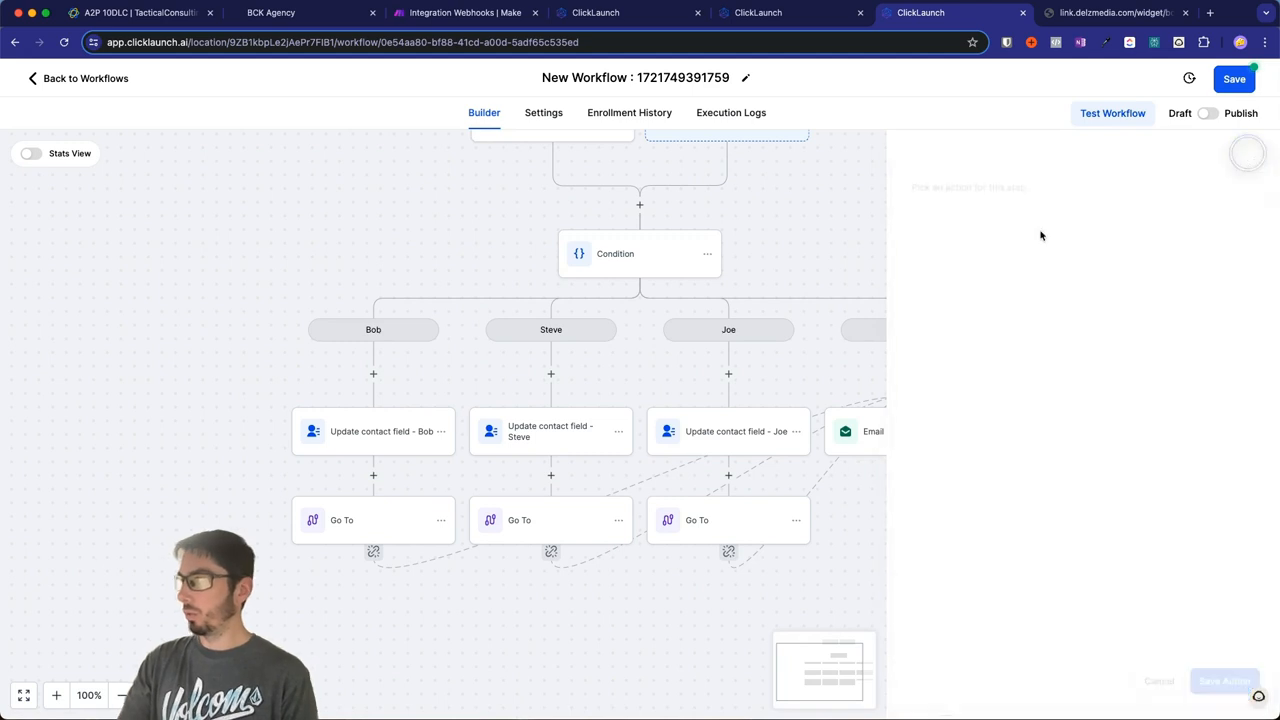
# Step: Rename the workflow "Appt UTM Test" and publish it with all changes saved
pyautogui.click(1234, 78)
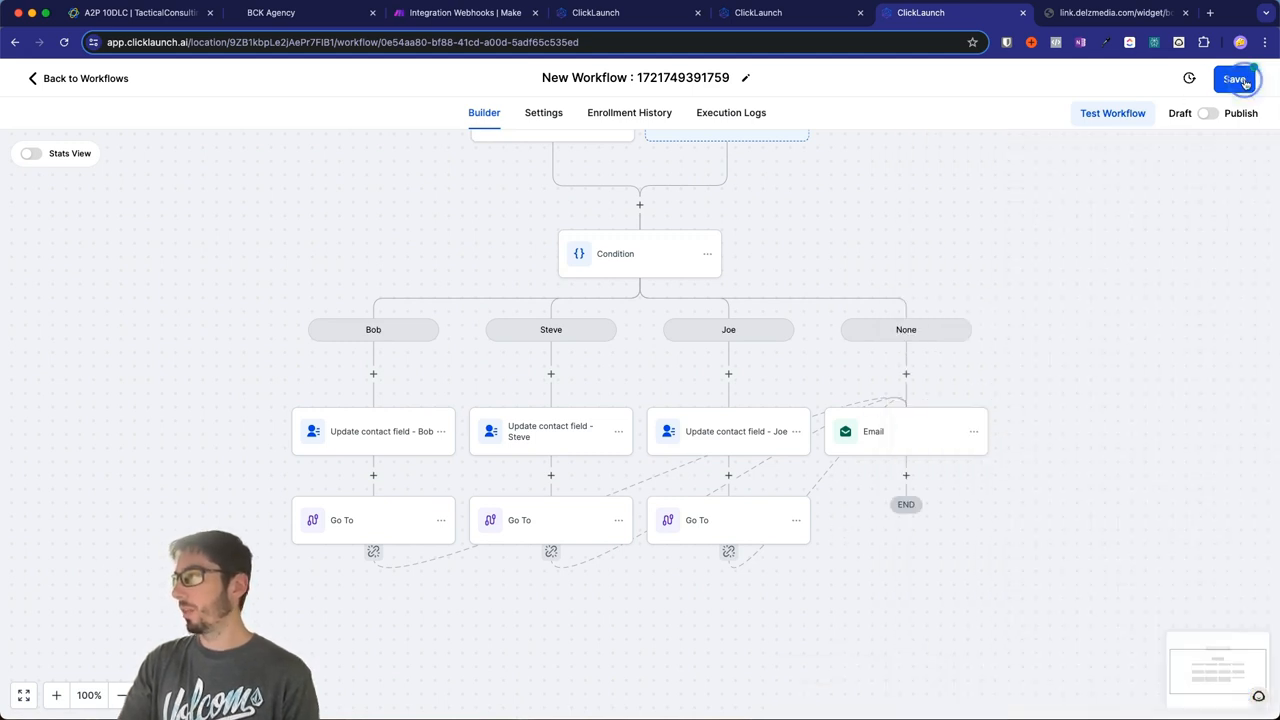
pyautogui.click(745, 77)
pyautogui.write('Appt')
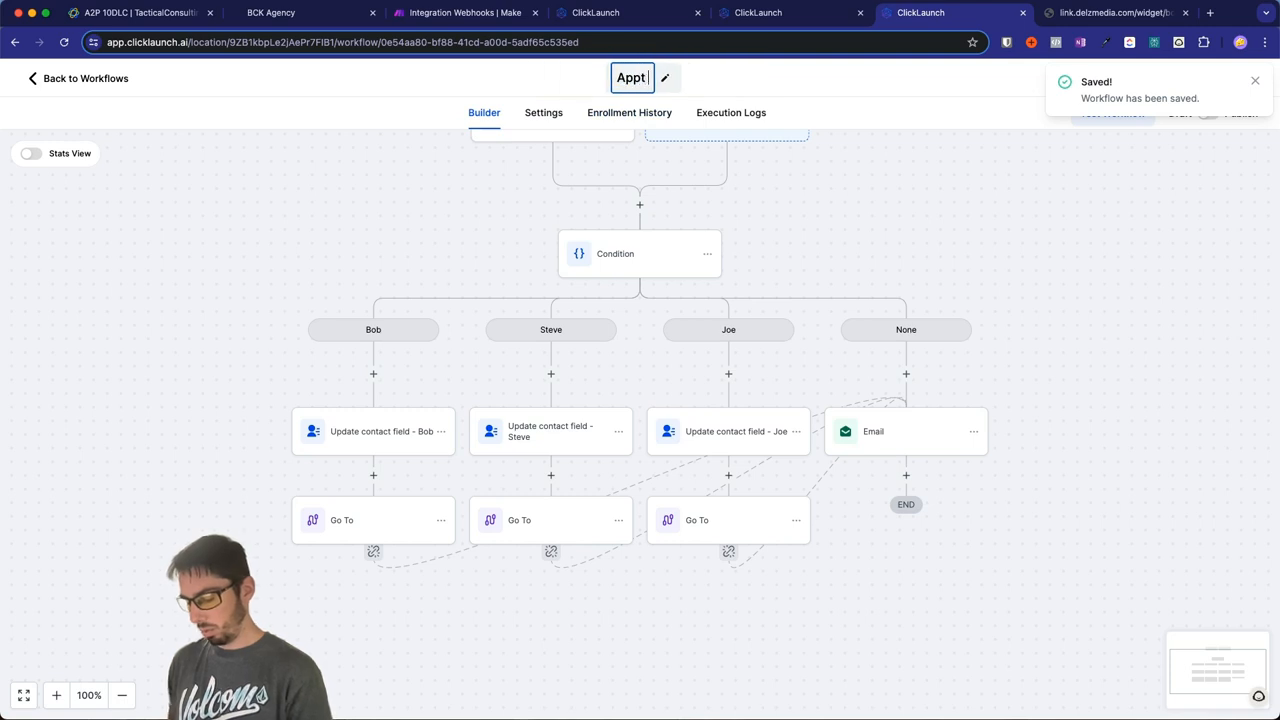
pyautogui.write(' UTM')
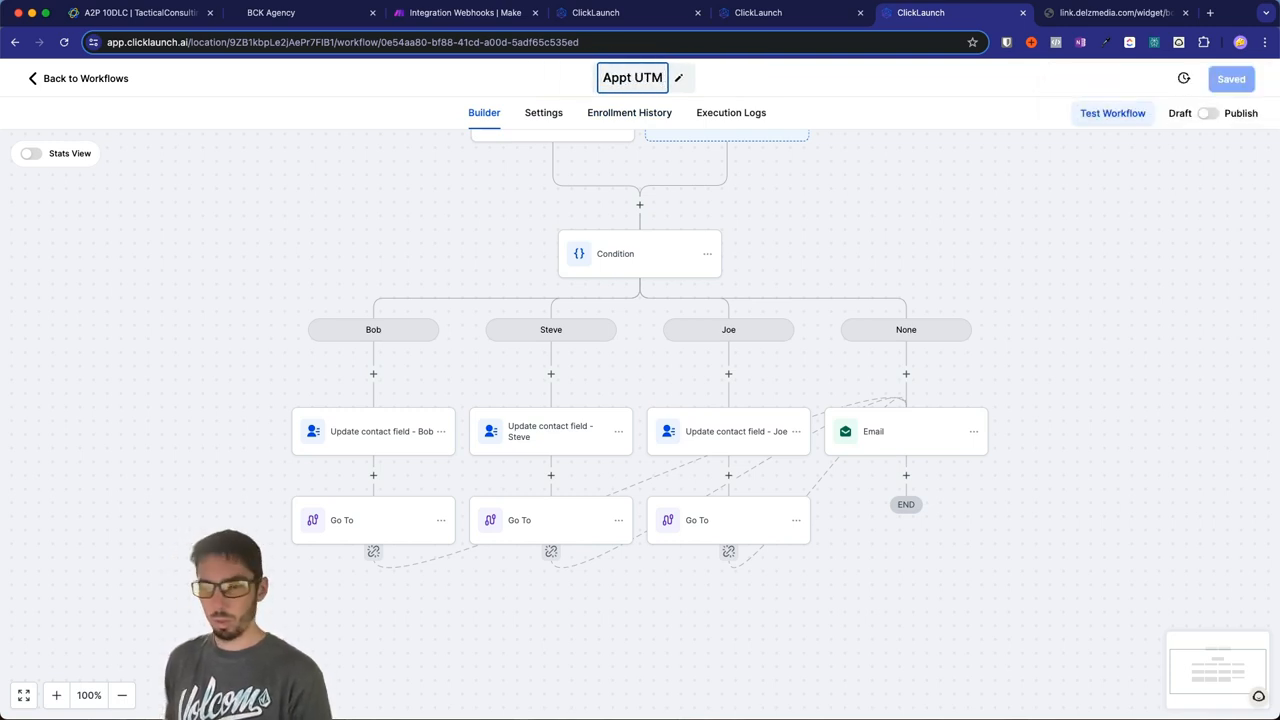
pyautogui.write(' Test')
pyautogui.scroll(2, 640, 400)
pyautogui.press('Return')
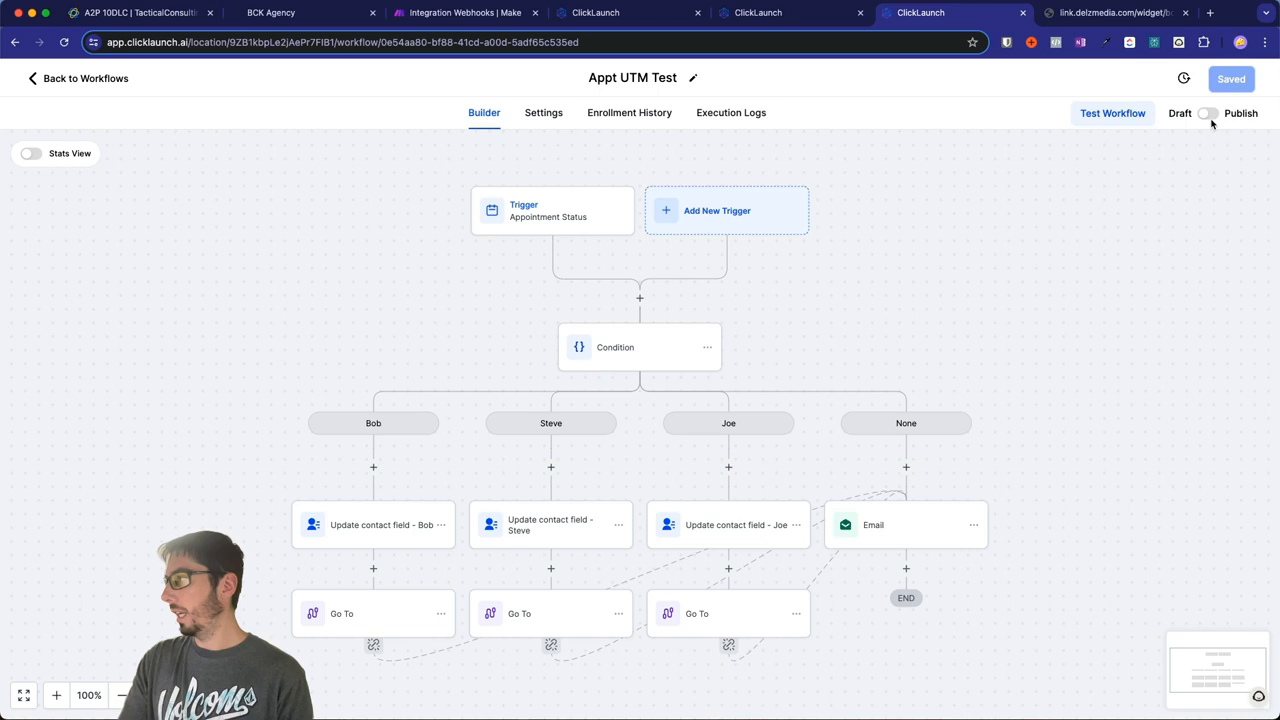
pyautogui.click(1231, 82)
# Step: Review the Influencer UTM rules of the Condition's branches and close its settings
pyautogui.scroll(-1, 790, 340)
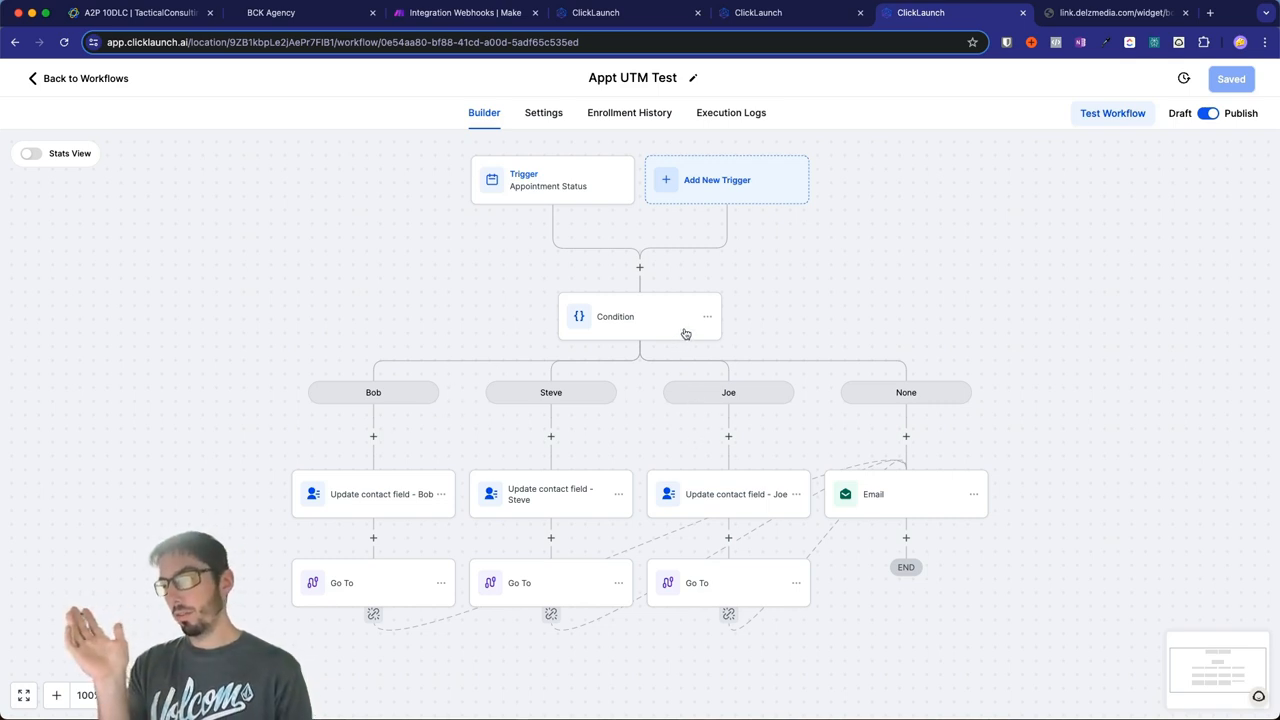
pyautogui.click(655, 320)
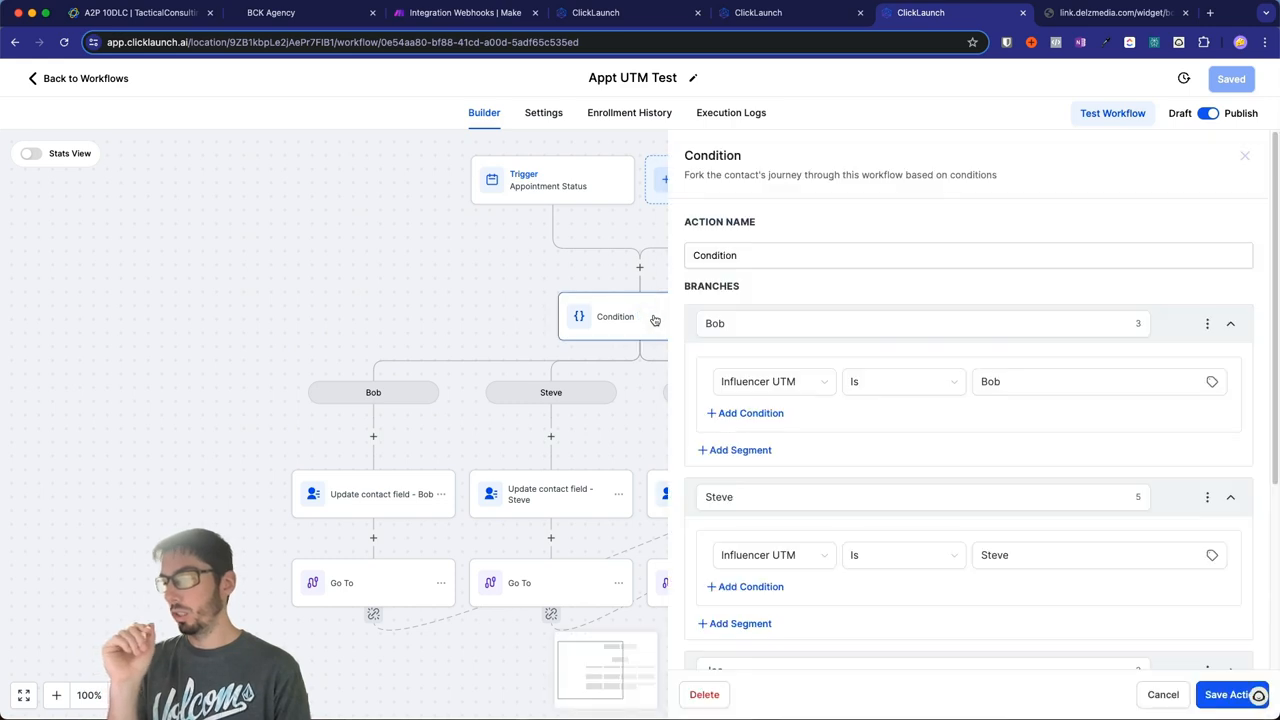
pyautogui.press('Escape')
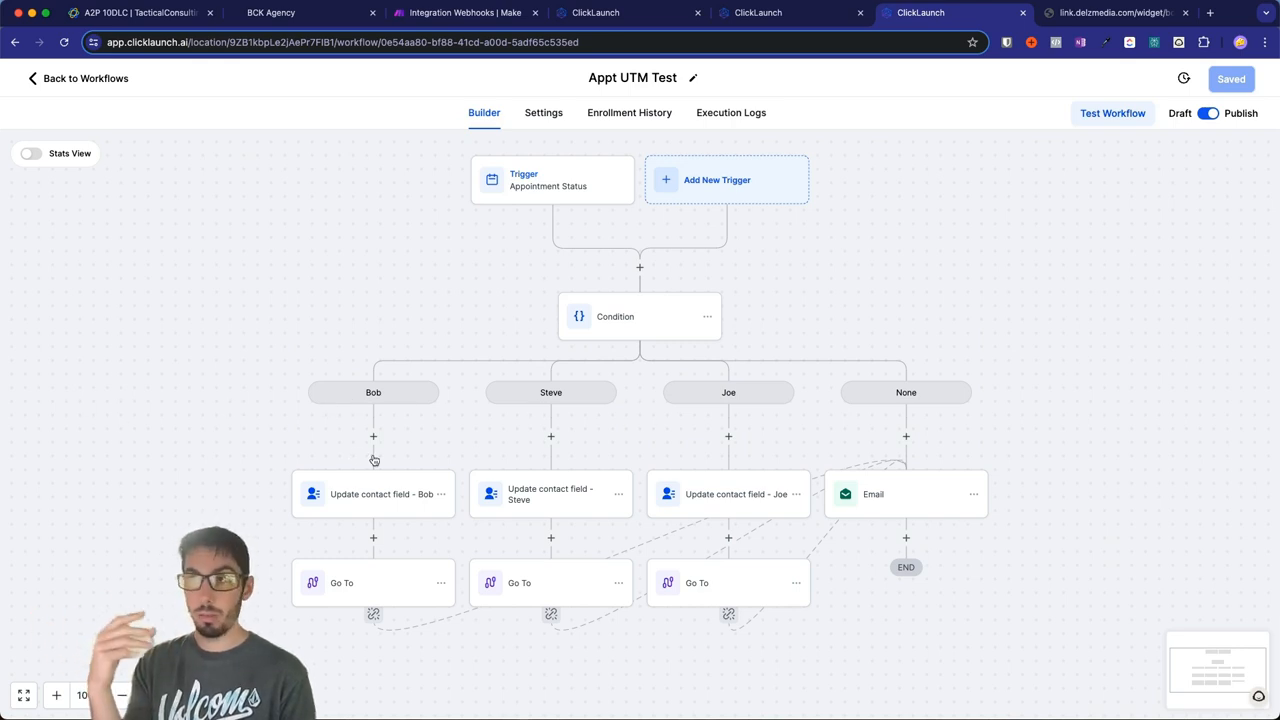
pyautogui.click(906, 437)
pyautogui.write('if')
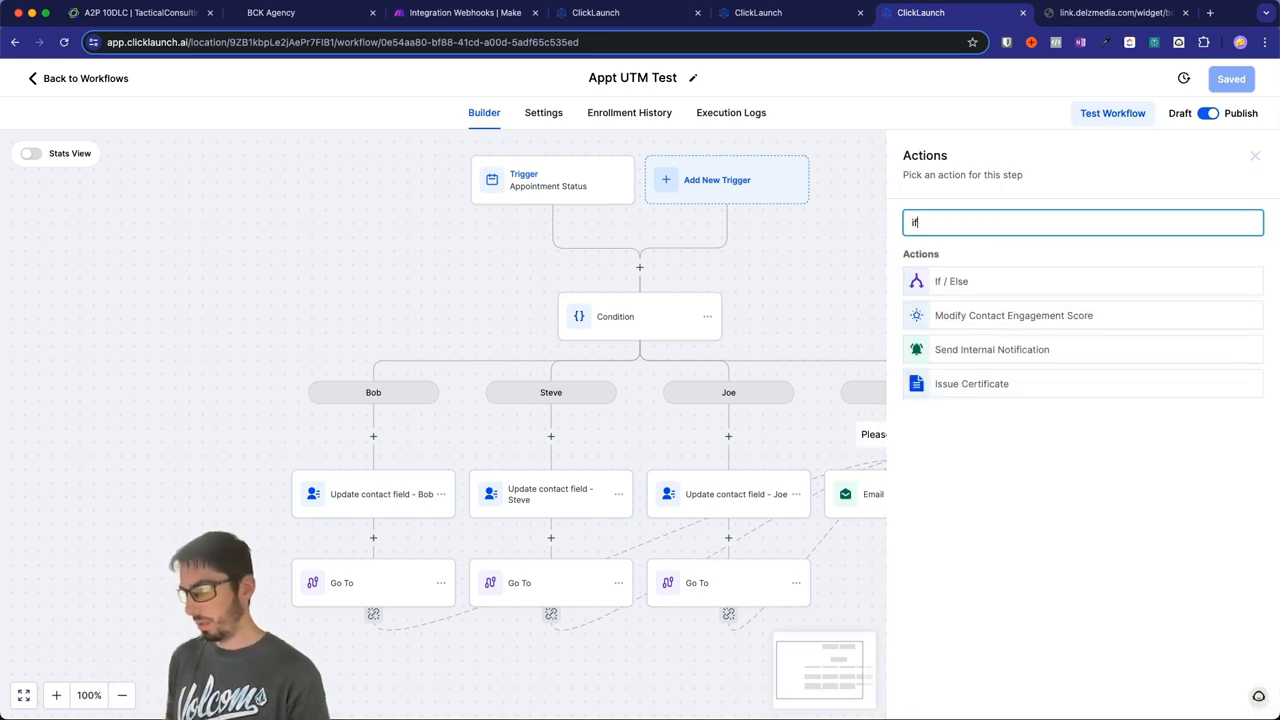
pyautogui.click(951, 283)
pyautogui.click(1162, 692)
# Step: Copy the Condition together with all actions from it onward into the None branch above the Email action
pyautogui.click(705, 316)
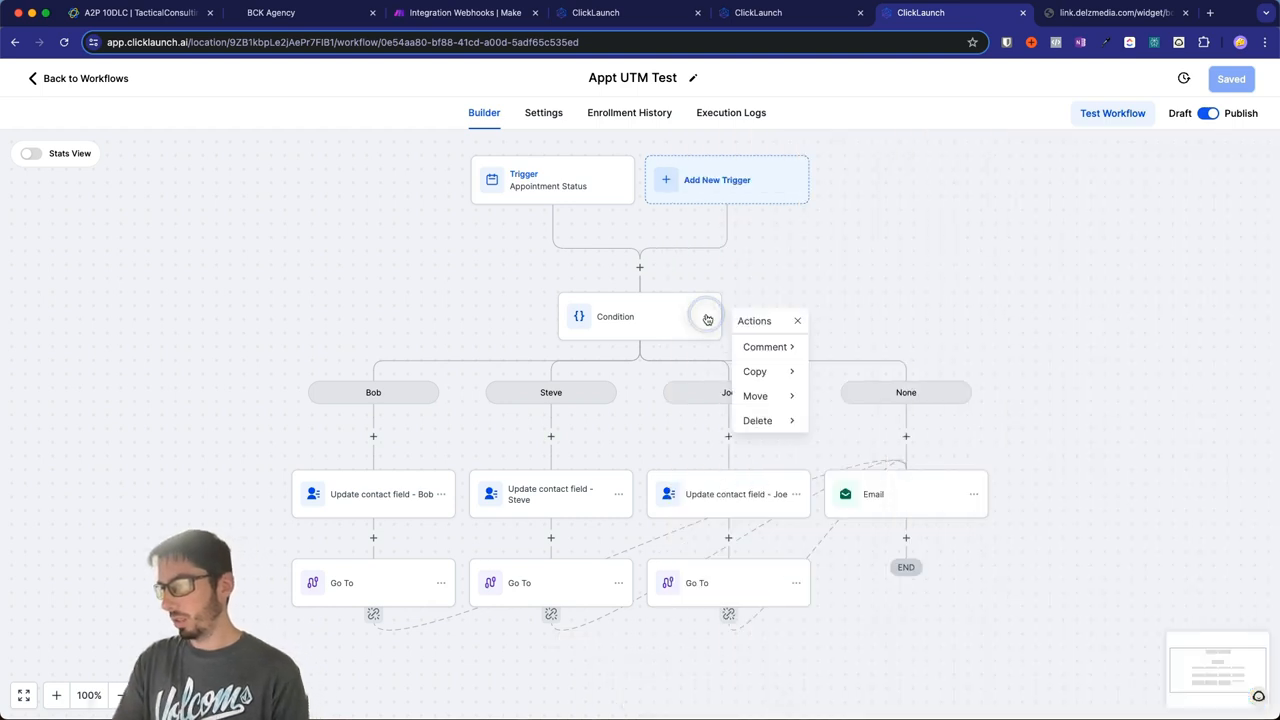
pyautogui.click(771, 371)
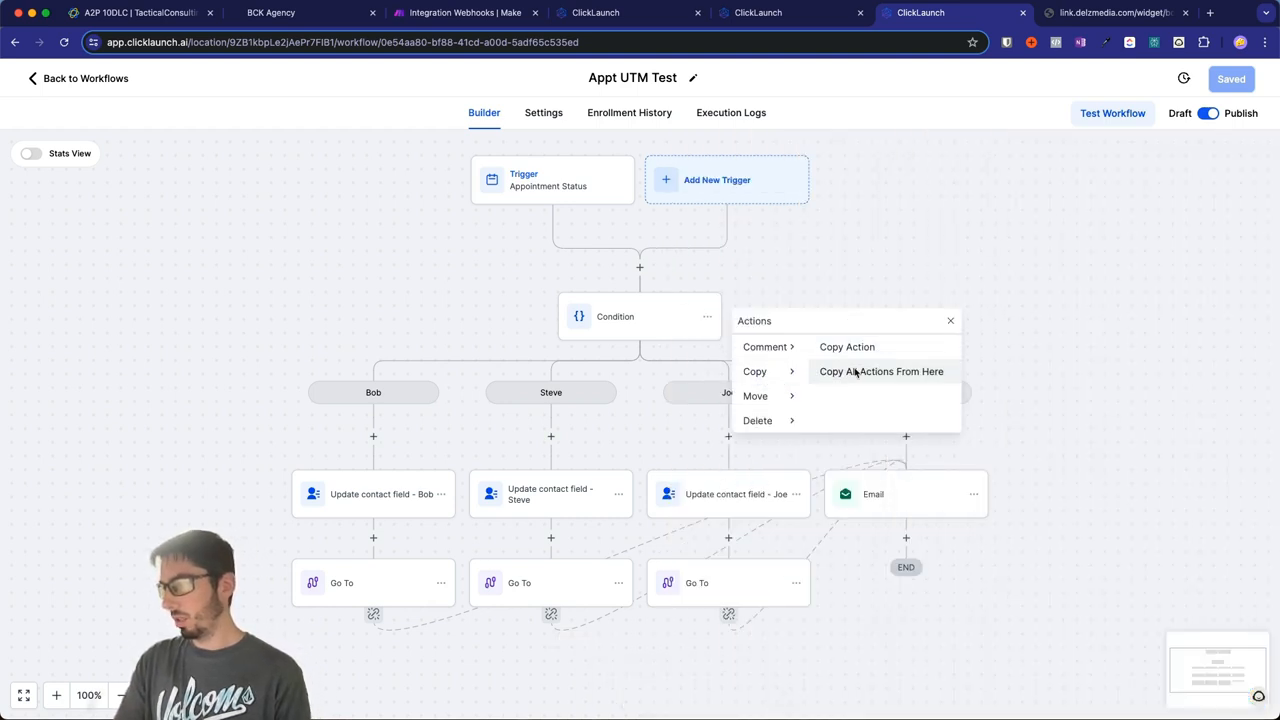
pyautogui.click(855, 372)
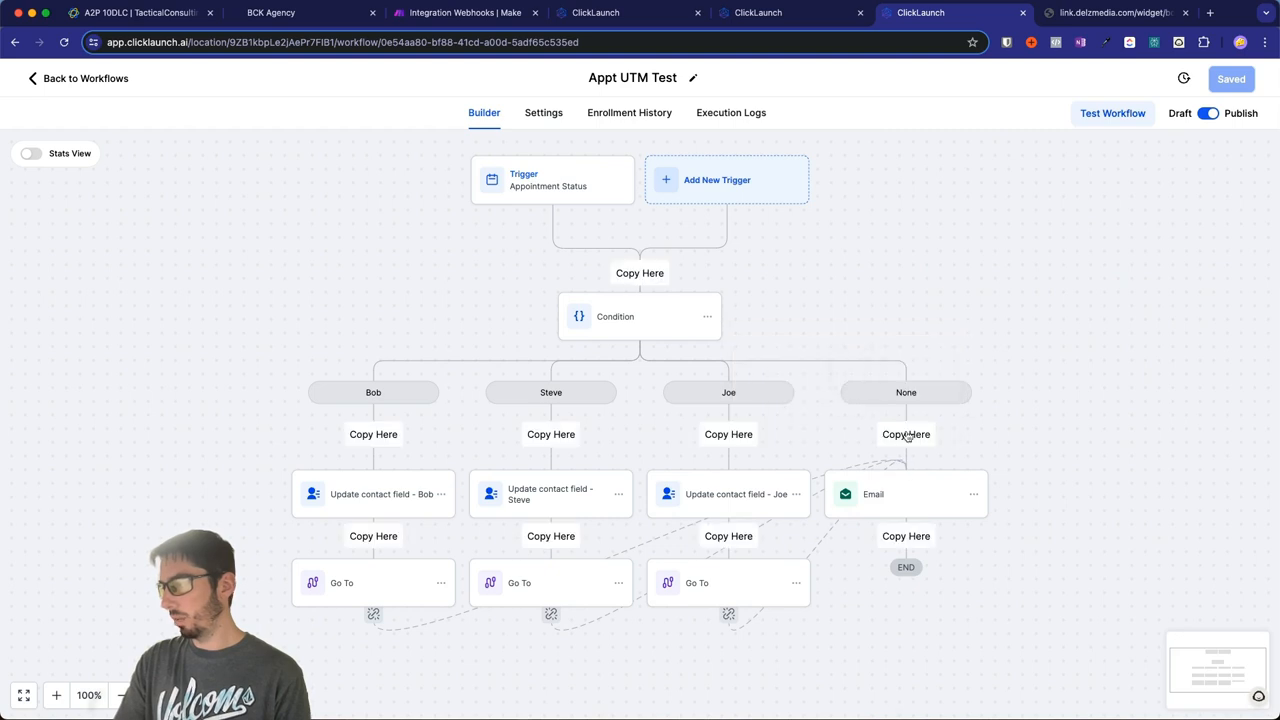
pyautogui.click(906, 434)
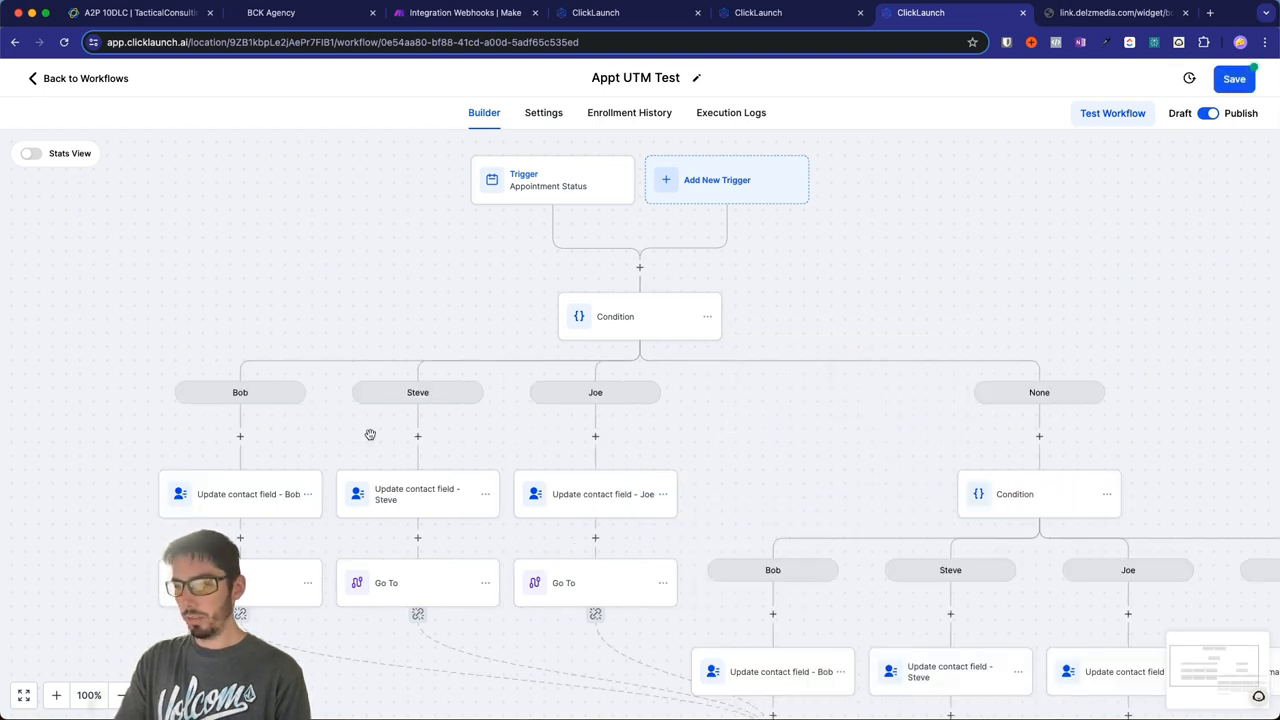
# Step: In the copied Condition, change the first branch's name and Influencer UTM value to a different influencer's name
pyautogui.scroll(-2, 748, 498)
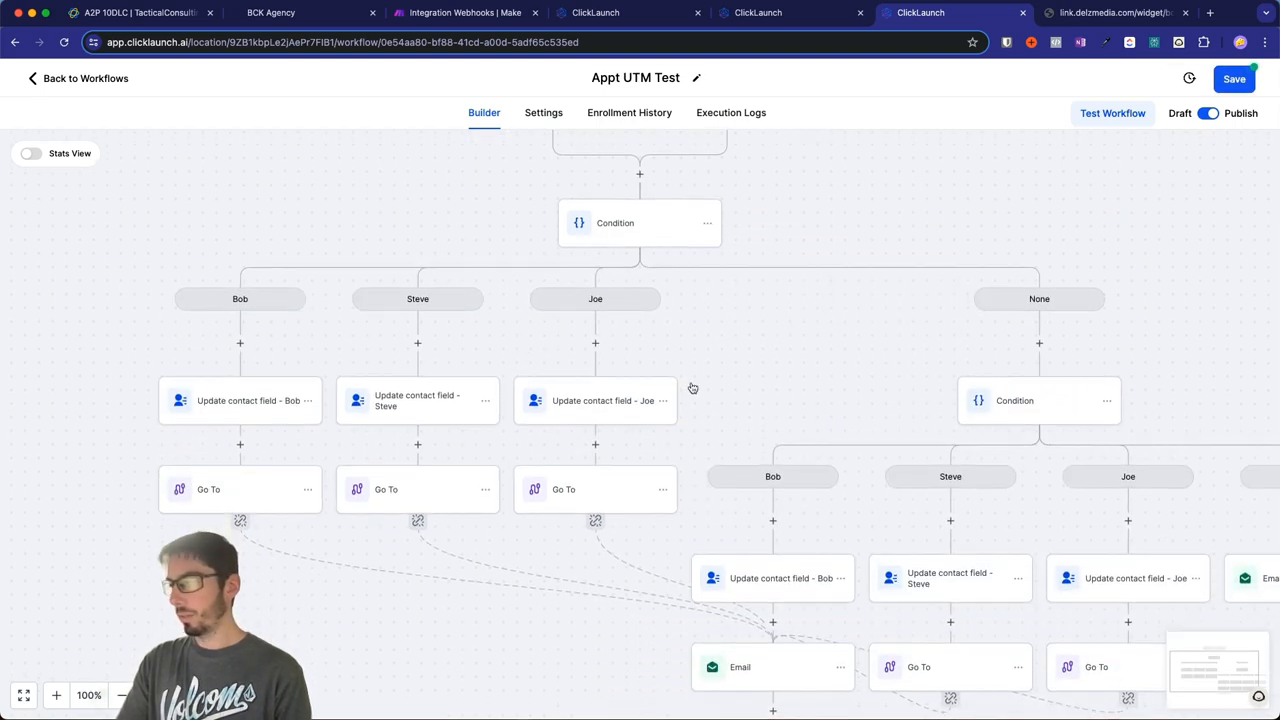
pyautogui.click(1034, 404)
pyautogui.click(990, 381)
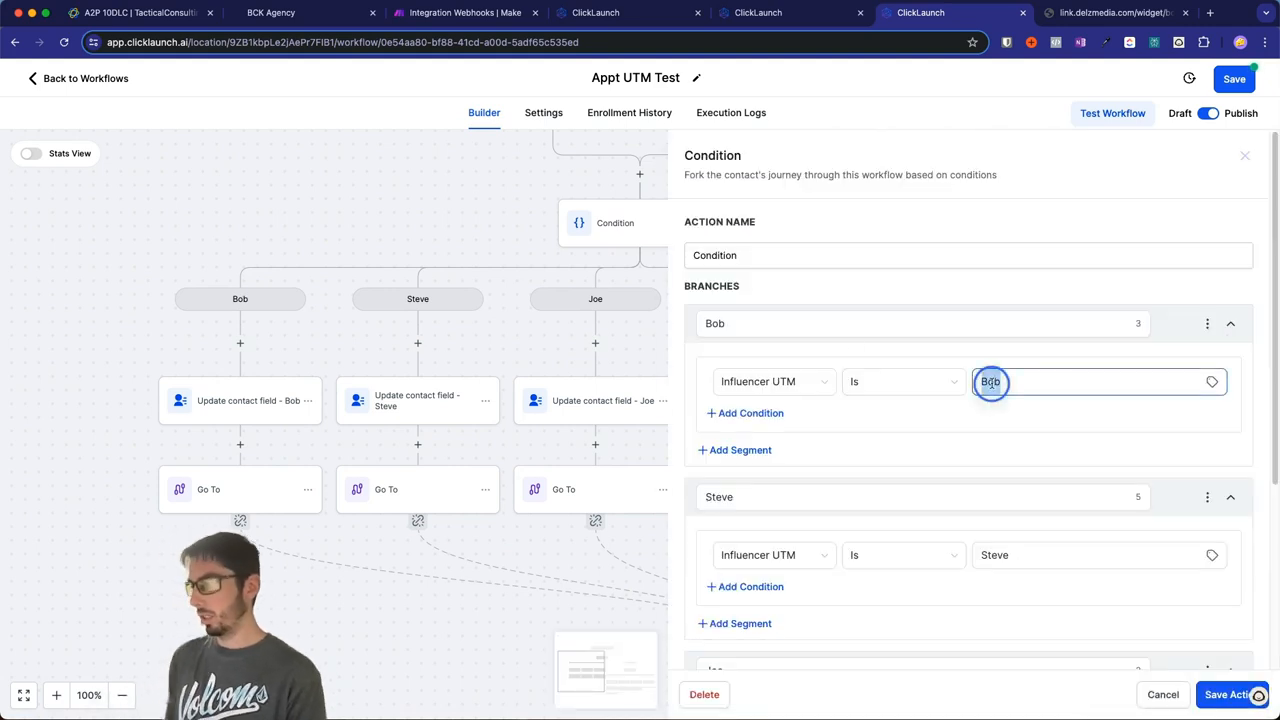
pyautogui.doubleClick(714, 323)
pyautogui.write('Jenny')
# Step: Change the second branch's Influencer UTM value and branch name to another new influencer's name
pyautogui.click(1005, 555)
pyautogui.doubleClick(1005, 555)
pyautogui.write('Sara')
pyautogui.doubleClick(720, 497)
pyautogui.write('Sa')
# Step: Change the third branch's name and Influencer UTM value to a new influencer's name and save the copied Condition
pyautogui.scroll(-5, 957, 568)
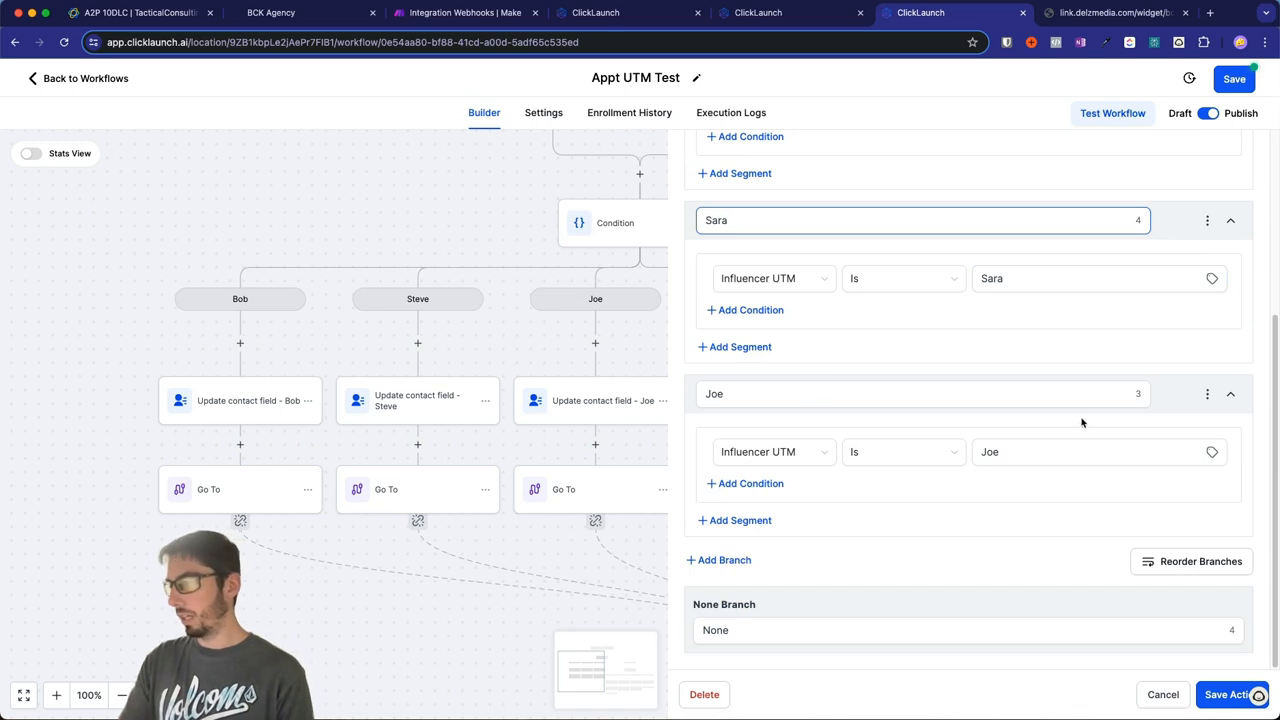
pyautogui.click(725, 394)
pyautogui.click(1000, 451)
pyautogui.write('y')
pyautogui.click(1220, 695)
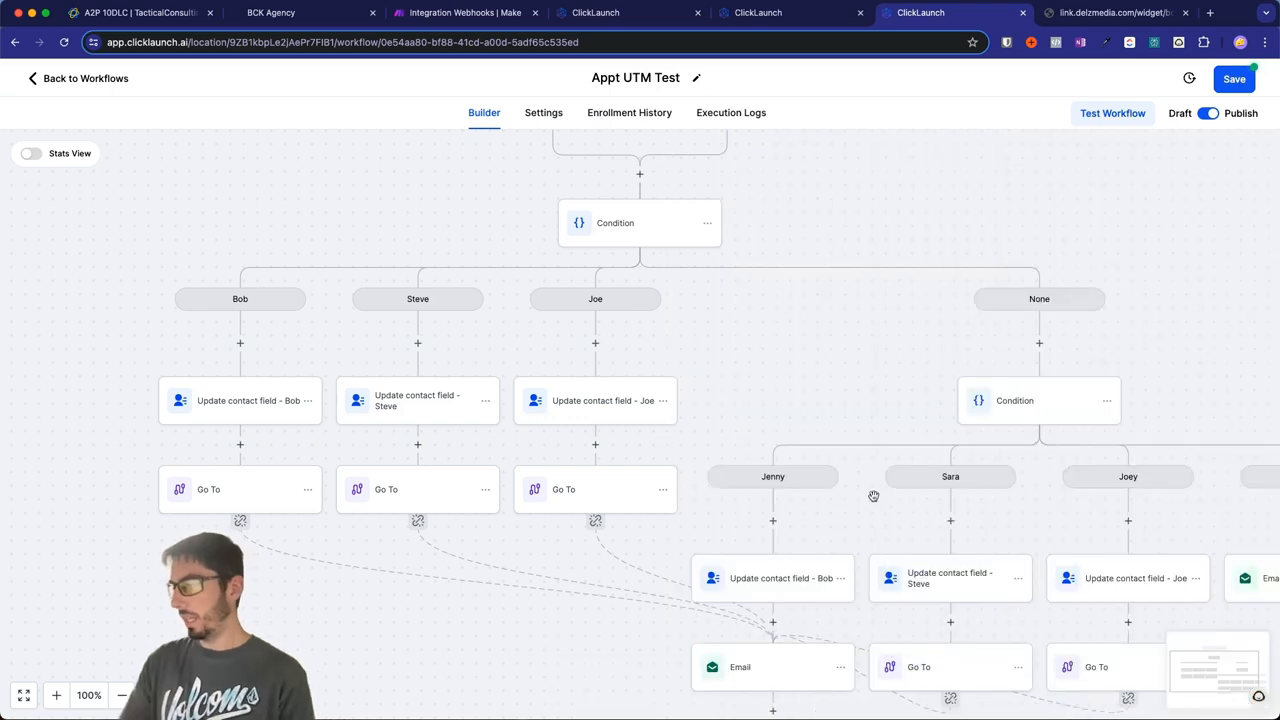
# Step: Rename the contact field update in the copied Condition's first branch after its new influencer and save the action
pyautogui.scroll(-2, 871, 494)
pyautogui.click(771, 486)
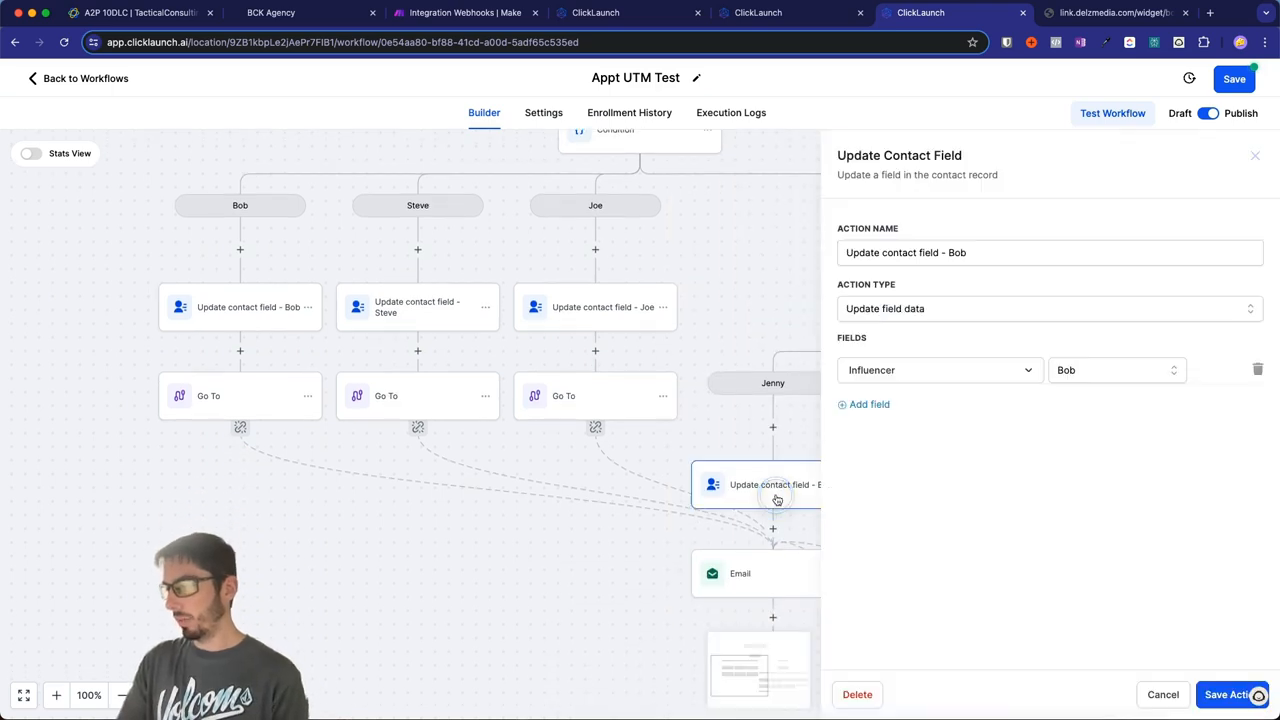
pyautogui.click(1066, 372)
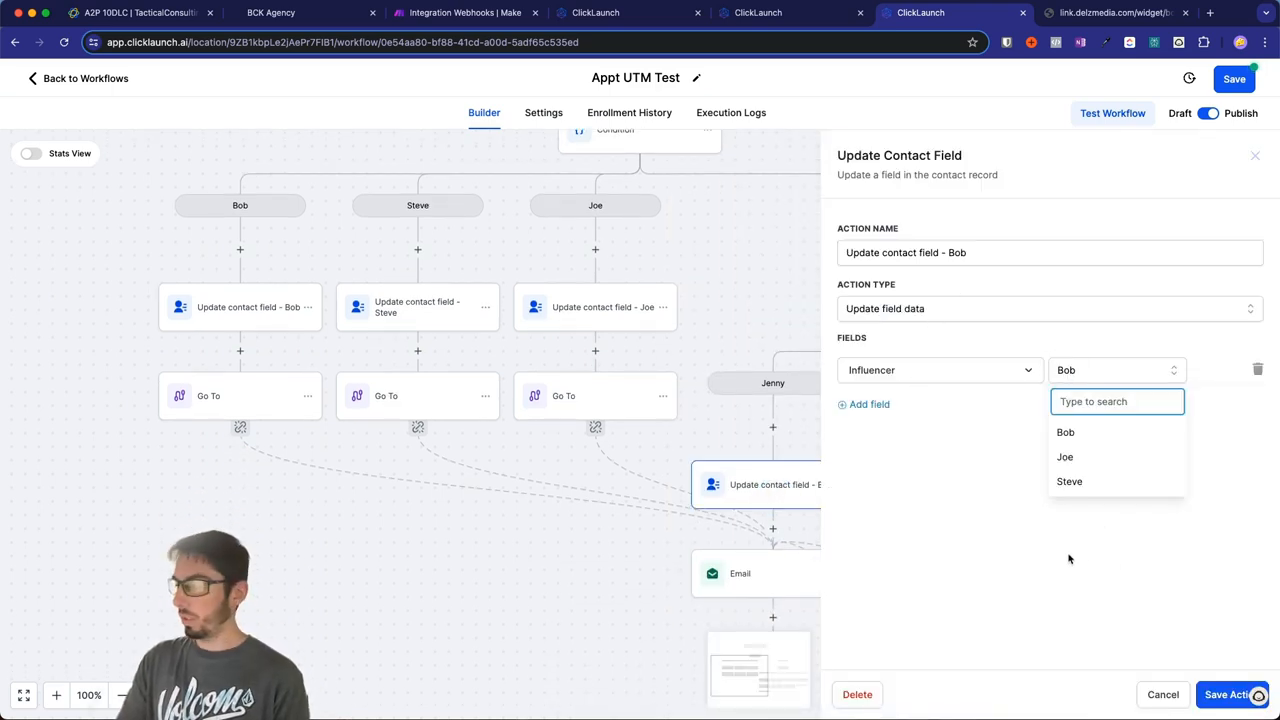
pyautogui.click(1062, 432)
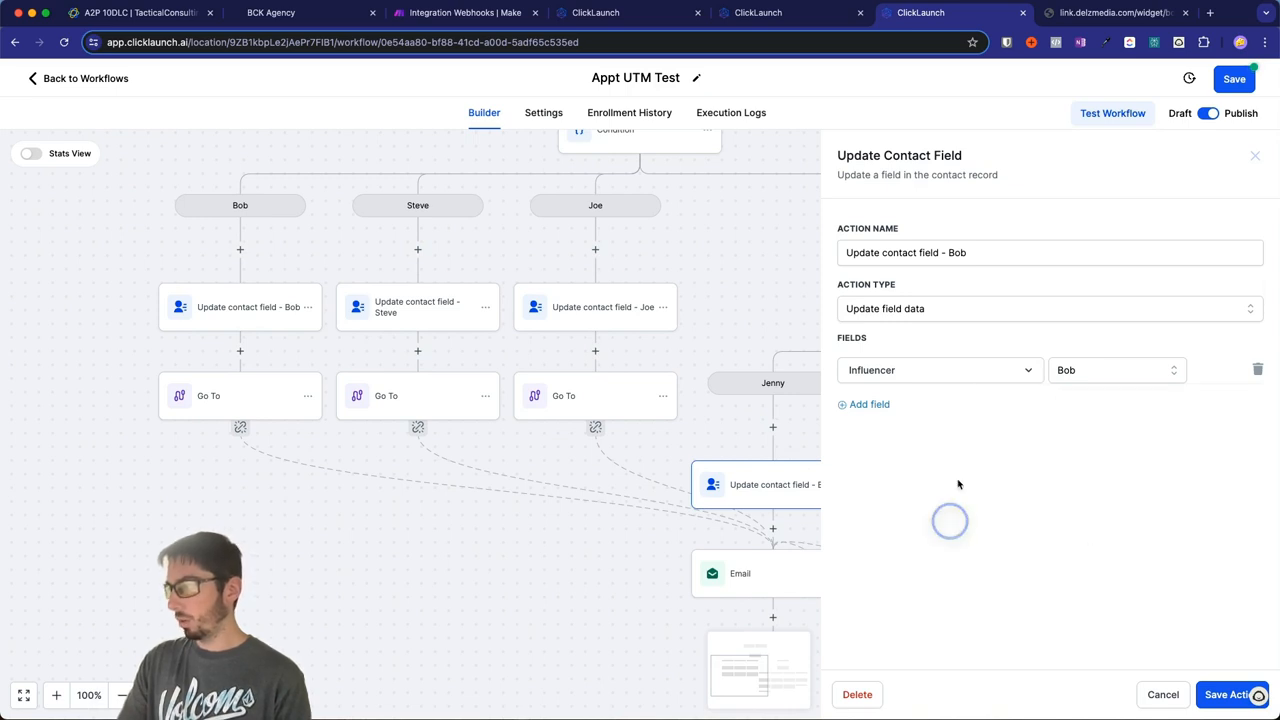
pyautogui.doubleClick(955, 253)
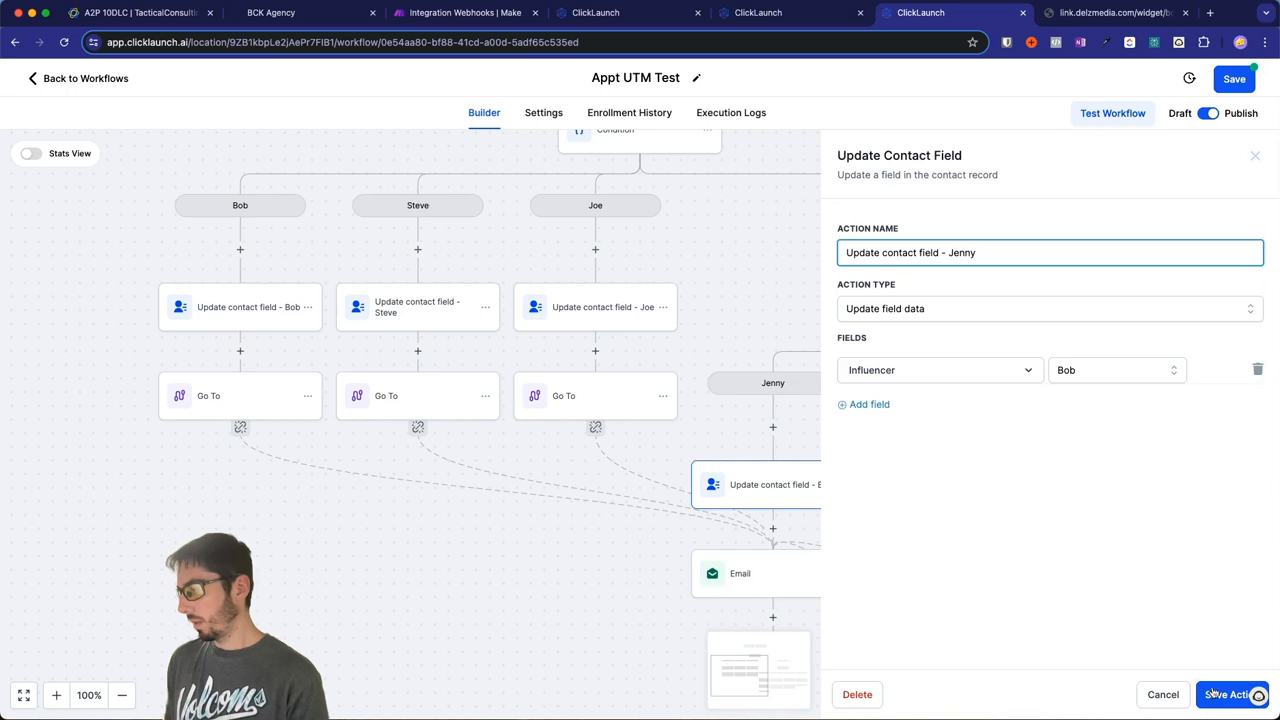
pyautogui.click(1220, 694)
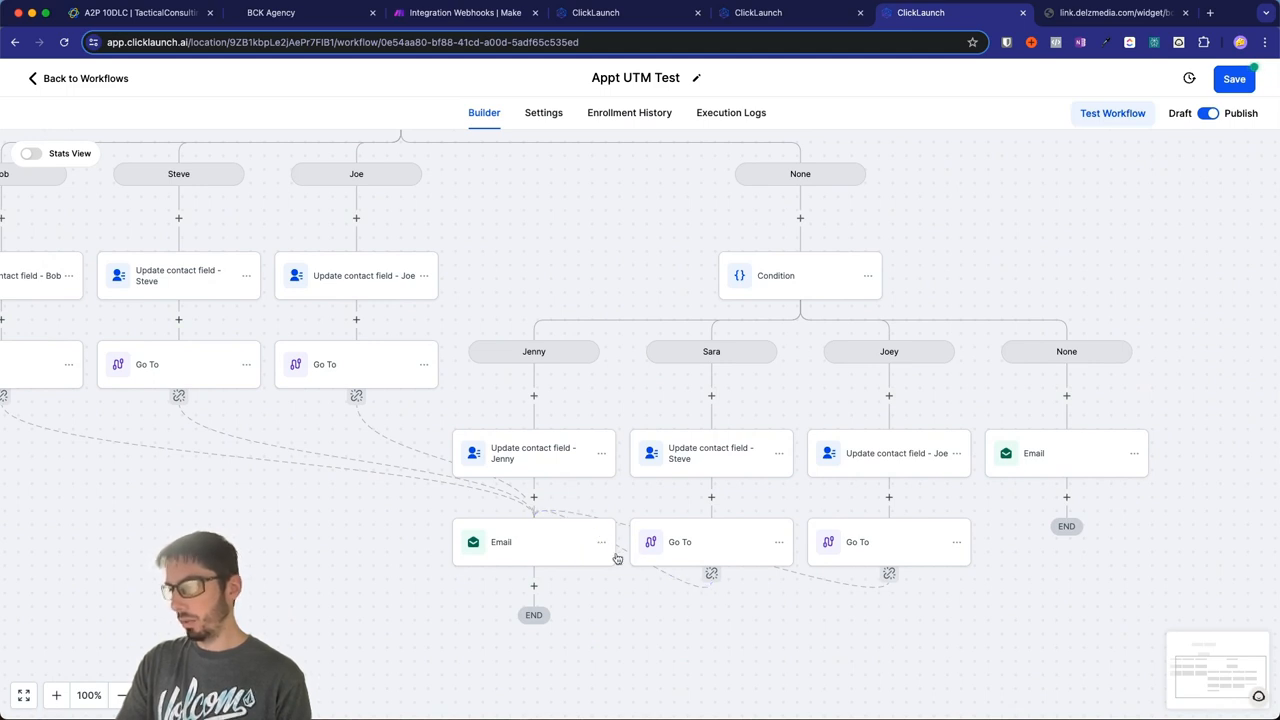
# Step: Delete the duplicate Email action from the copied Condition's None branch
pyautogui.click(1133, 453)
pyautogui.click(1241, 485)
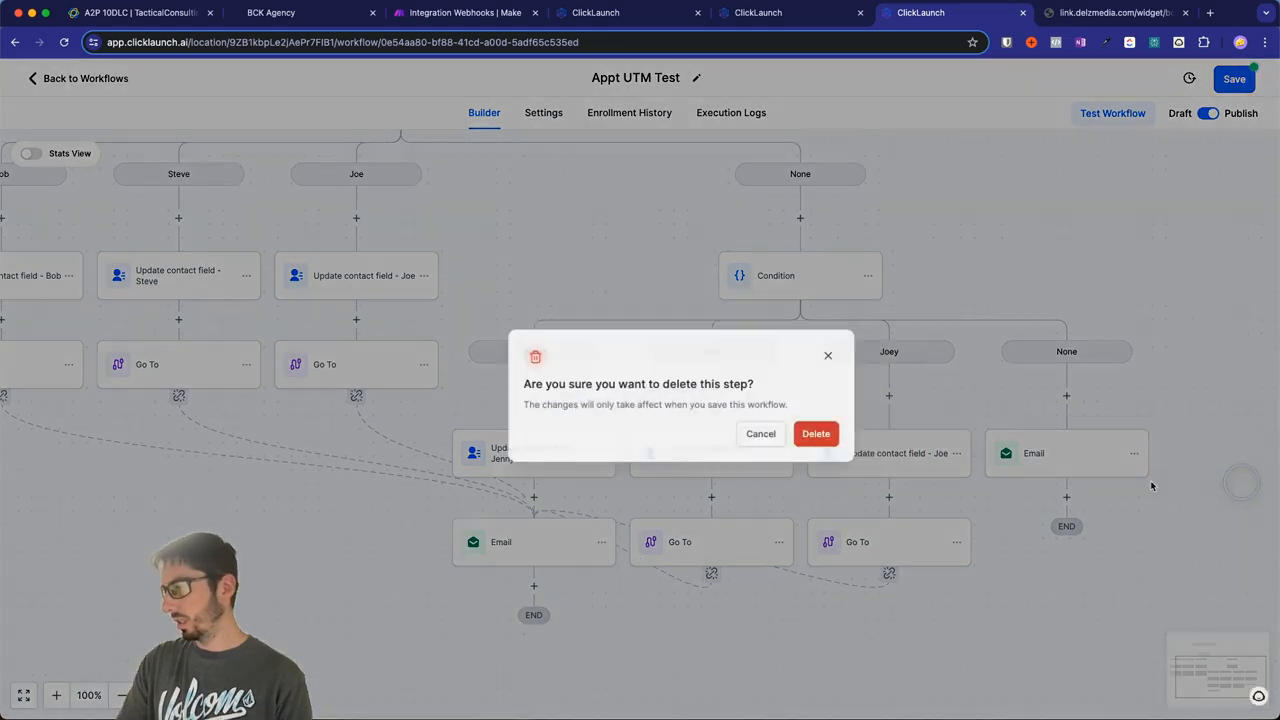
pyautogui.click(790, 436)
# Step: Move the Email action from the copied Condition's first branch into its empty None branch
pyautogui.click(601, 542)
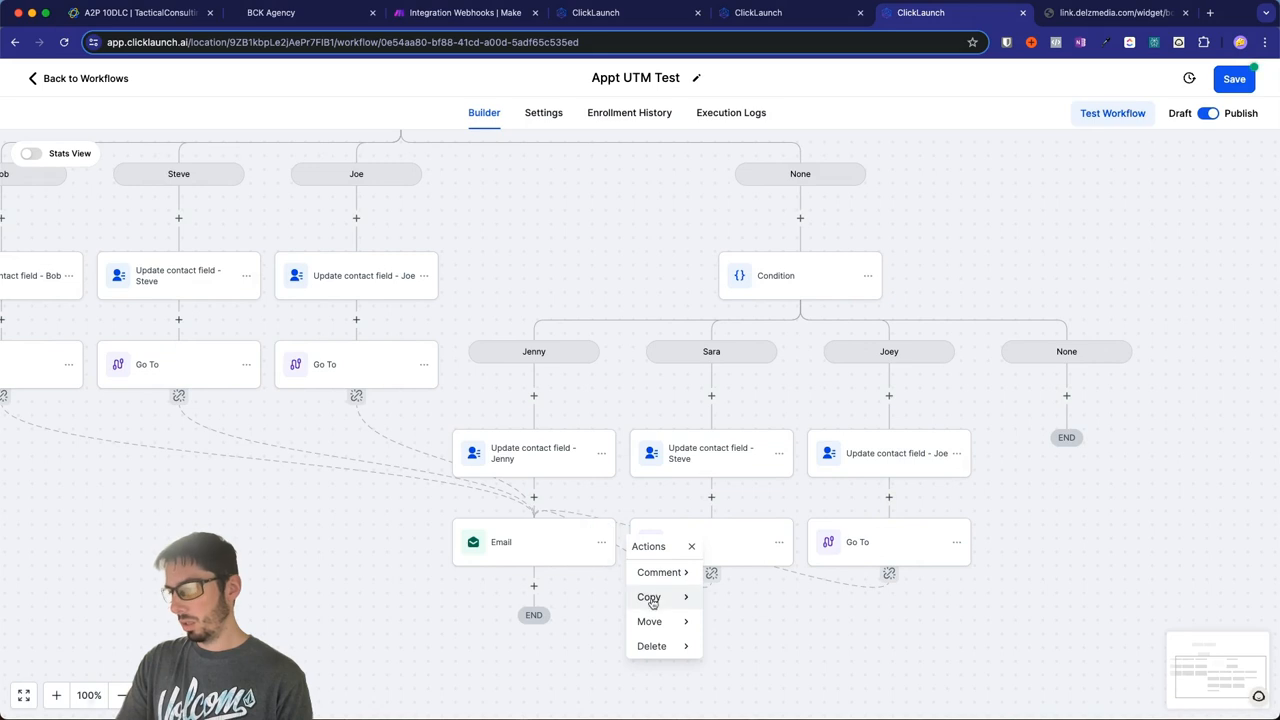
pyautogui.moveTo(651, 620)
pyautogui.click(740, 571)
pyautogui.click(1075, 396)
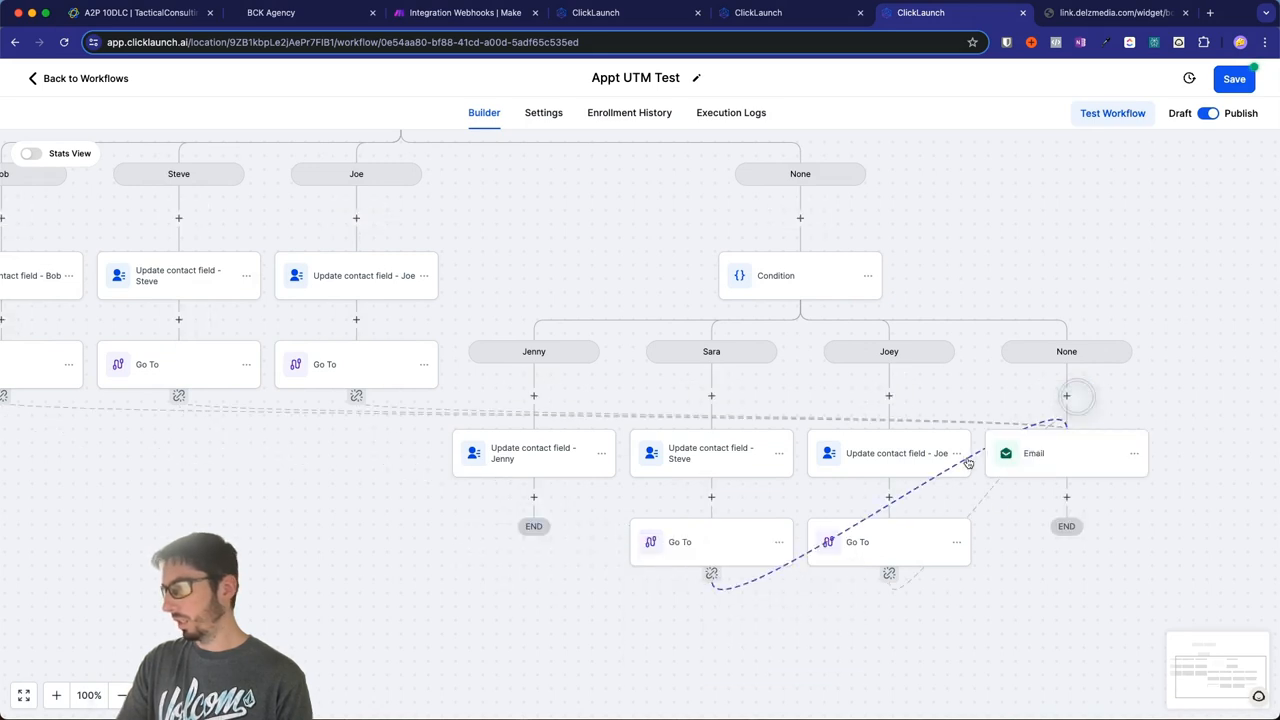
# Step: Add a Go To action after the copied Condition's first field update, leading to the Email action in the None branch
pyautogui.click(534, 500)
pyautogui.write('go')
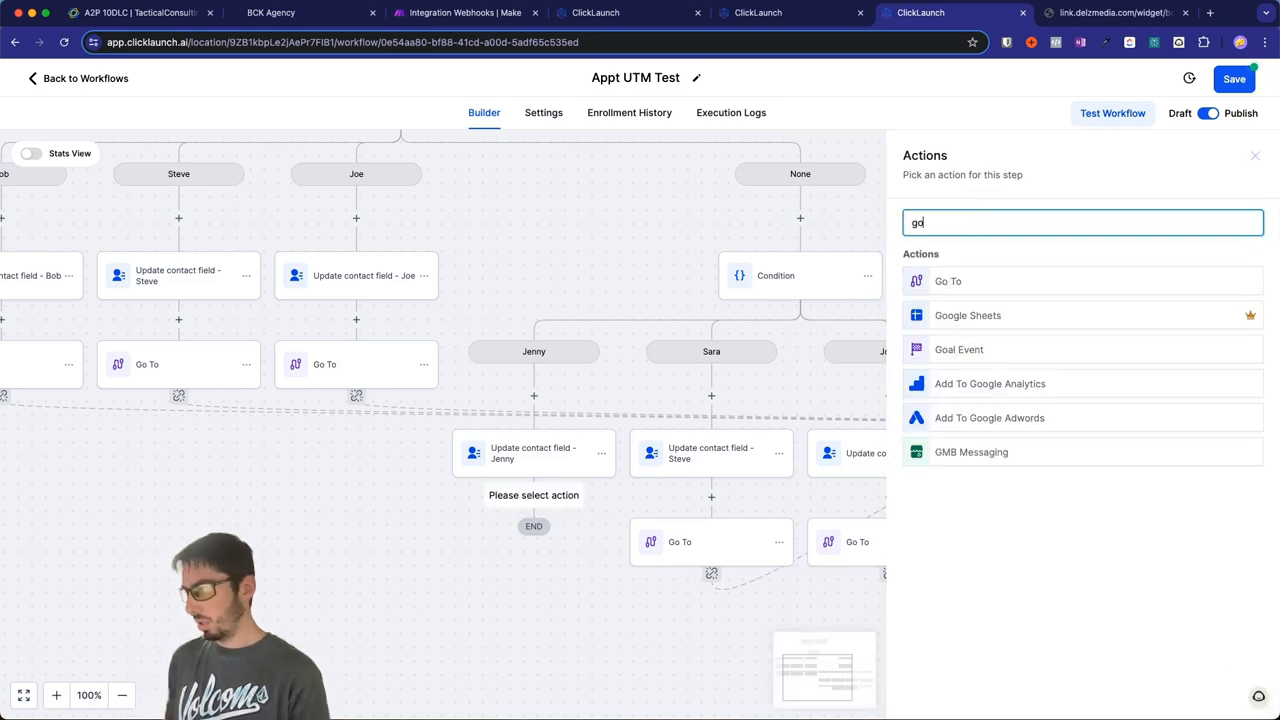
pyautogui.click(960, 281)
pyautogui.click(1228, 693)
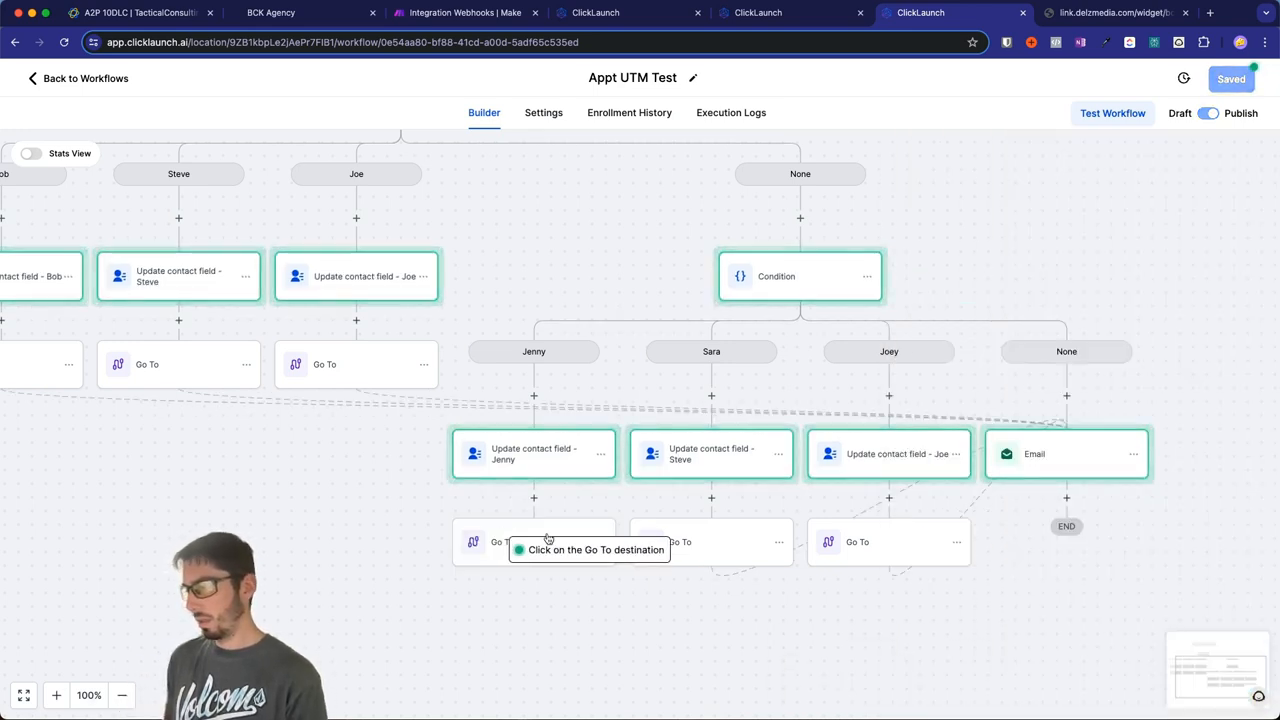
pyautogui.click(1055, 462)
# Step: Save the Appt UTM Test workflow with the nested Condition
pyautogui.moveTo(352, 514); pyautogui.dragTo(173, 465)
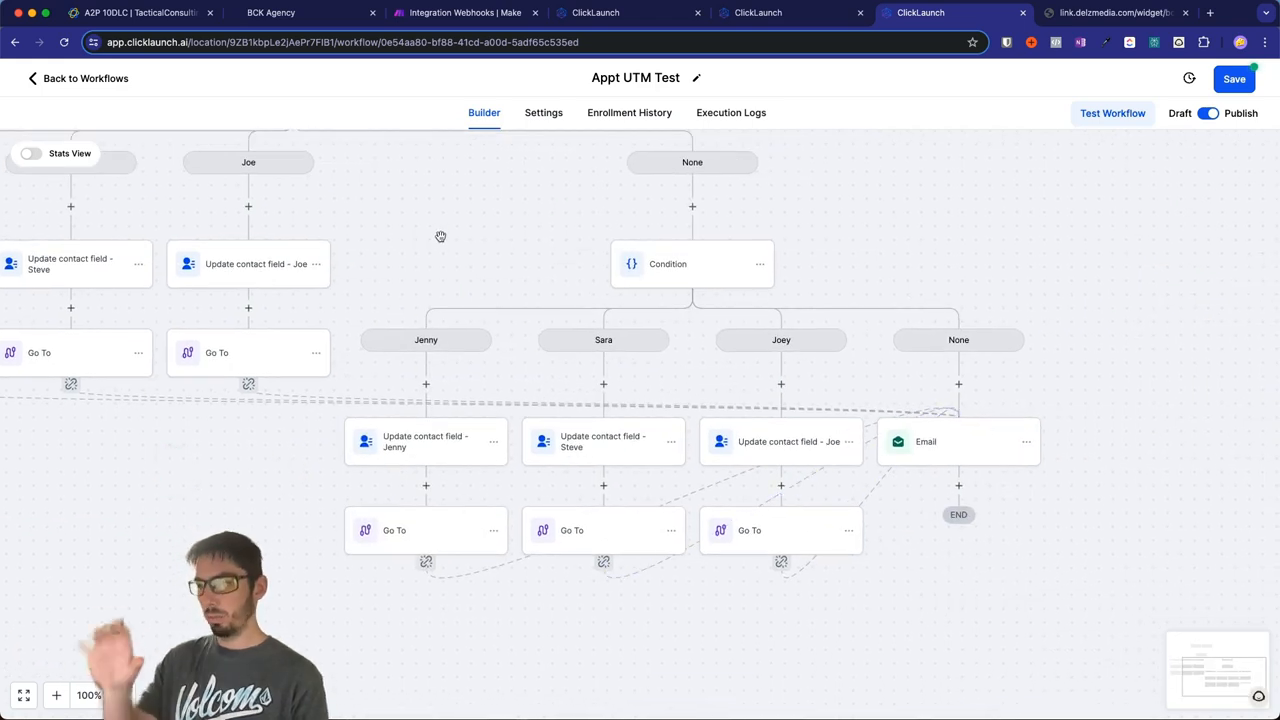
pyautogui.scroll(2, 495, 216)
pyautogui.moveTo(418, 352); pyautogui.dragTo(657, 466)
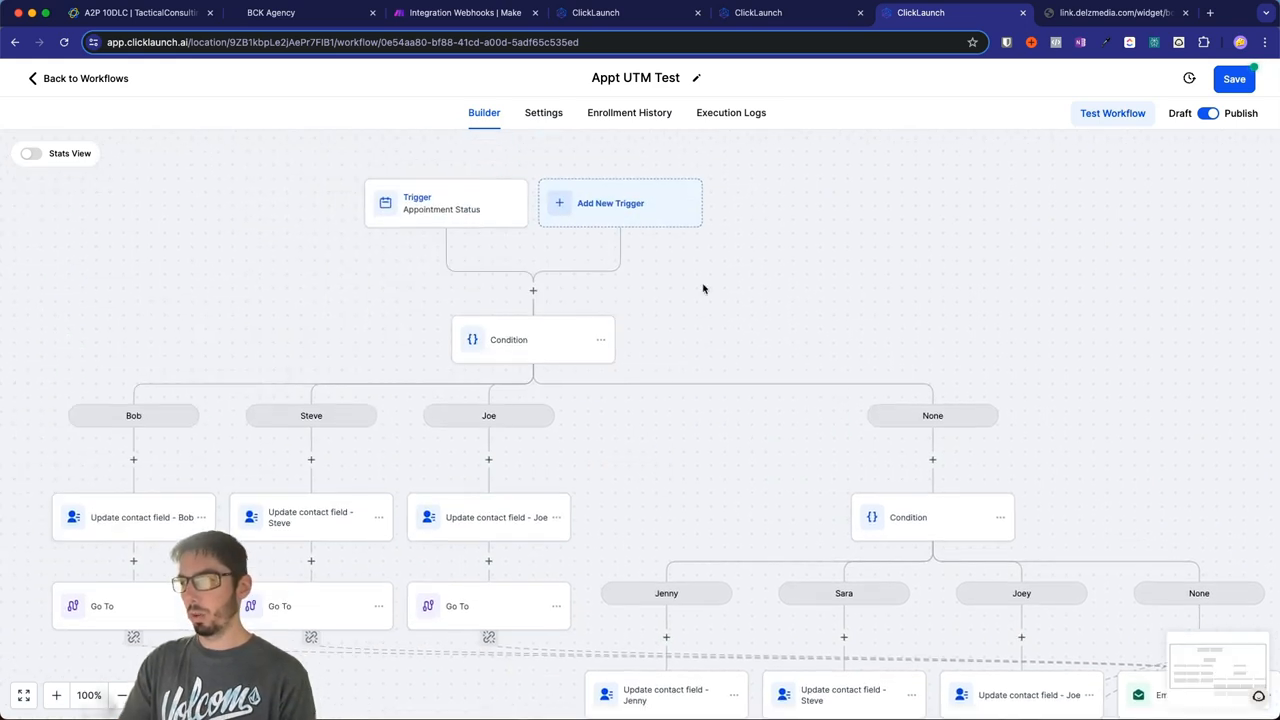
pyautogui.click(1228, 79)
pyautogui.moveTo(717, 447); pyautogui.dragTo(755, 430)
# Step: Switch to the Real Estate booking page and reload it with the ref parameter set to the second influencer's name
pyautogui.click(1107, 20)
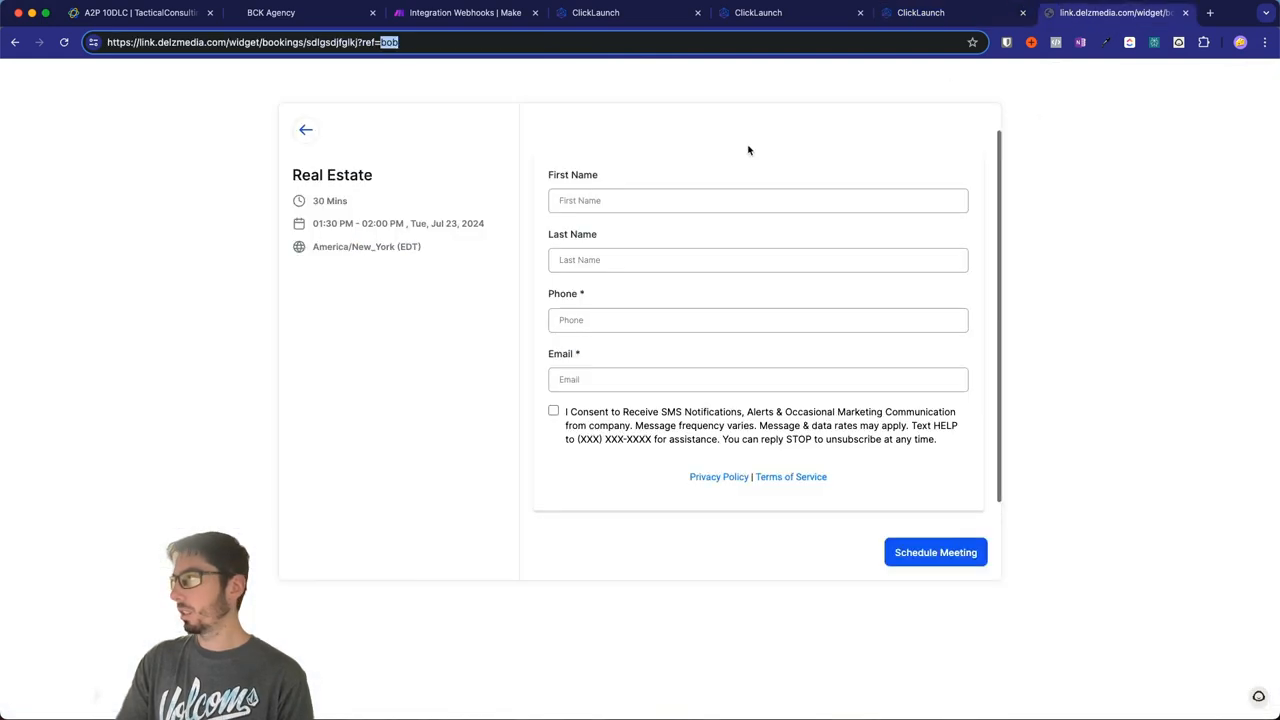
pyautogui.press('Return')
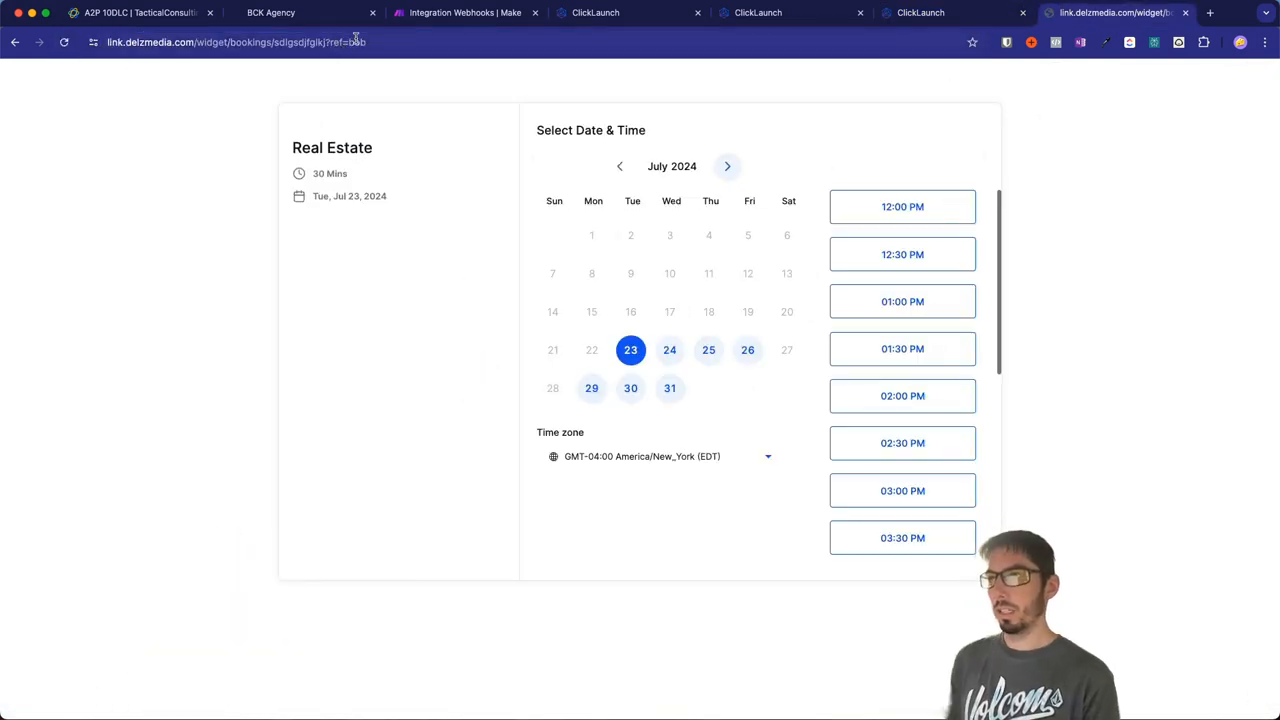
pyautogui.doubleClick(355, 40)
pyautogui.write('steve')
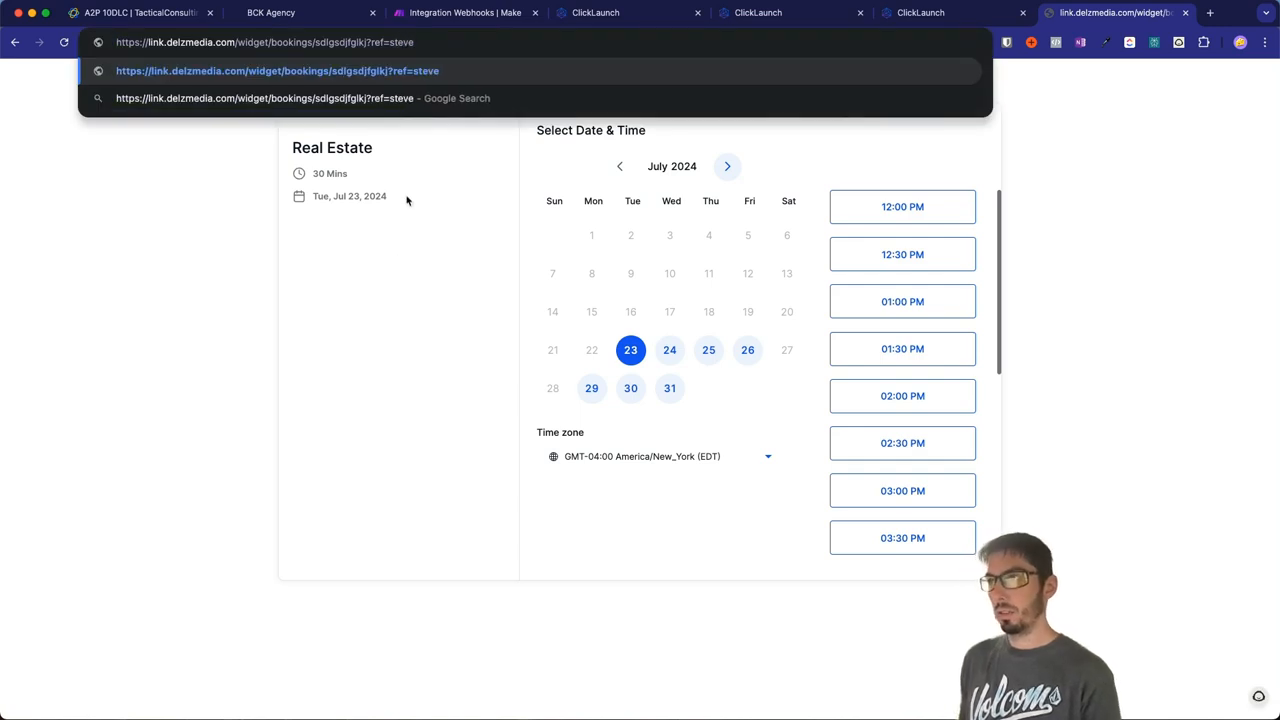
pyautogui.press('Return')
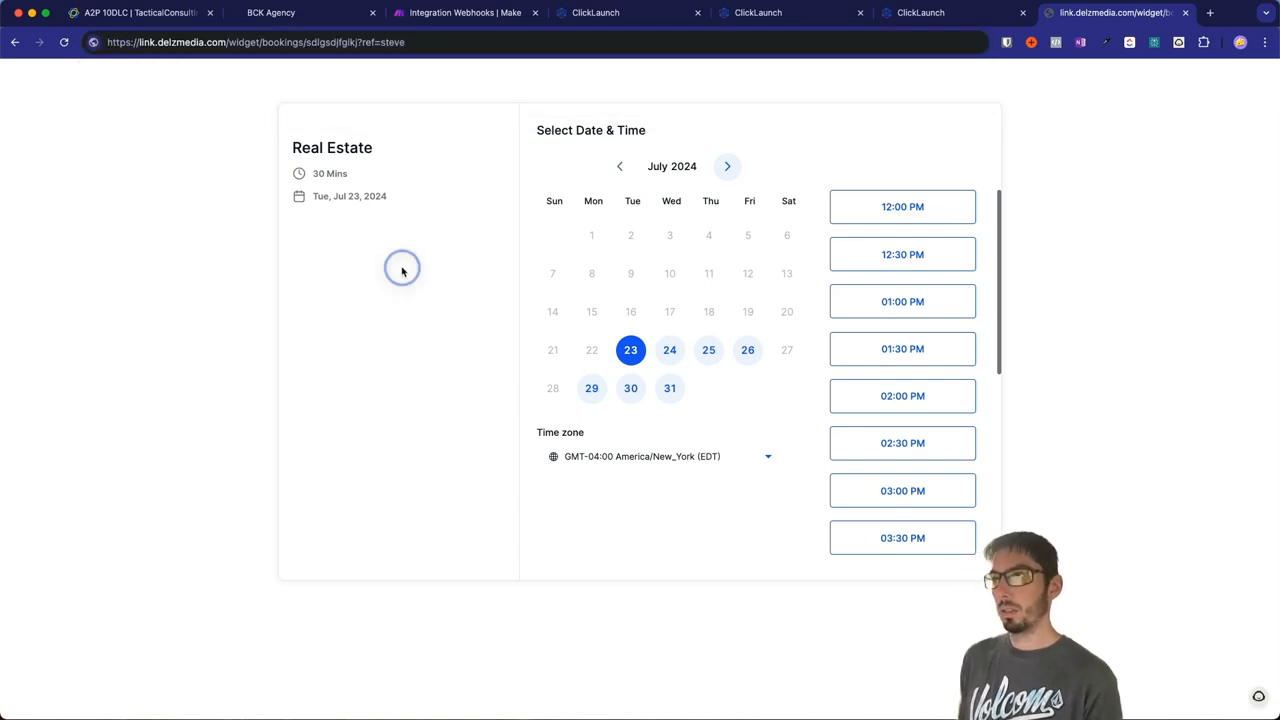
# Step: Choose the 02:00 PM slot on July 23, 2024 for the test appointment
pyautogui.click(903, 356)
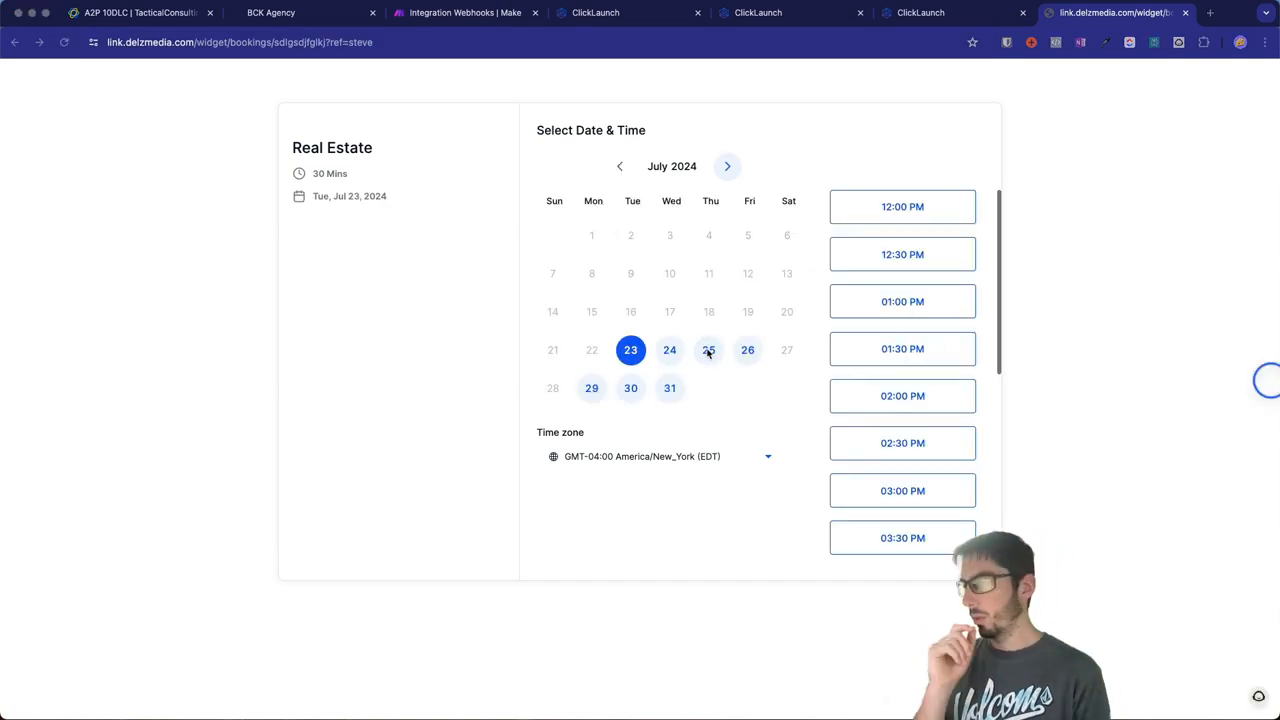
pyautogui.click(883, 397)
pyautogui.click(940, 402)
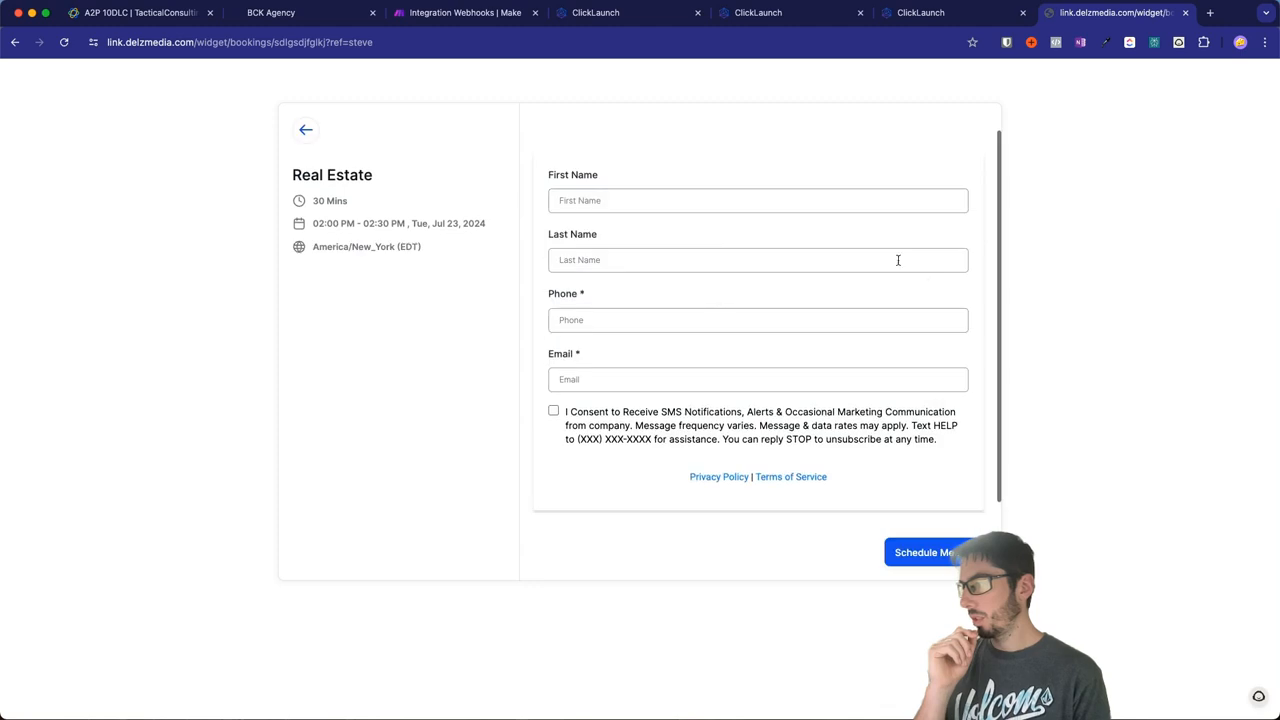
# Step: Fill in the test contact's first name, last name, phone and email, consent to SMS notifications, and schedule the meeting
pyautogui.click(612, 212)
pyautogui.click(620, 237)
pyautogui.click(597, 266)
pyautogui.click(638, 294)
pyautogui.click(597, 328)
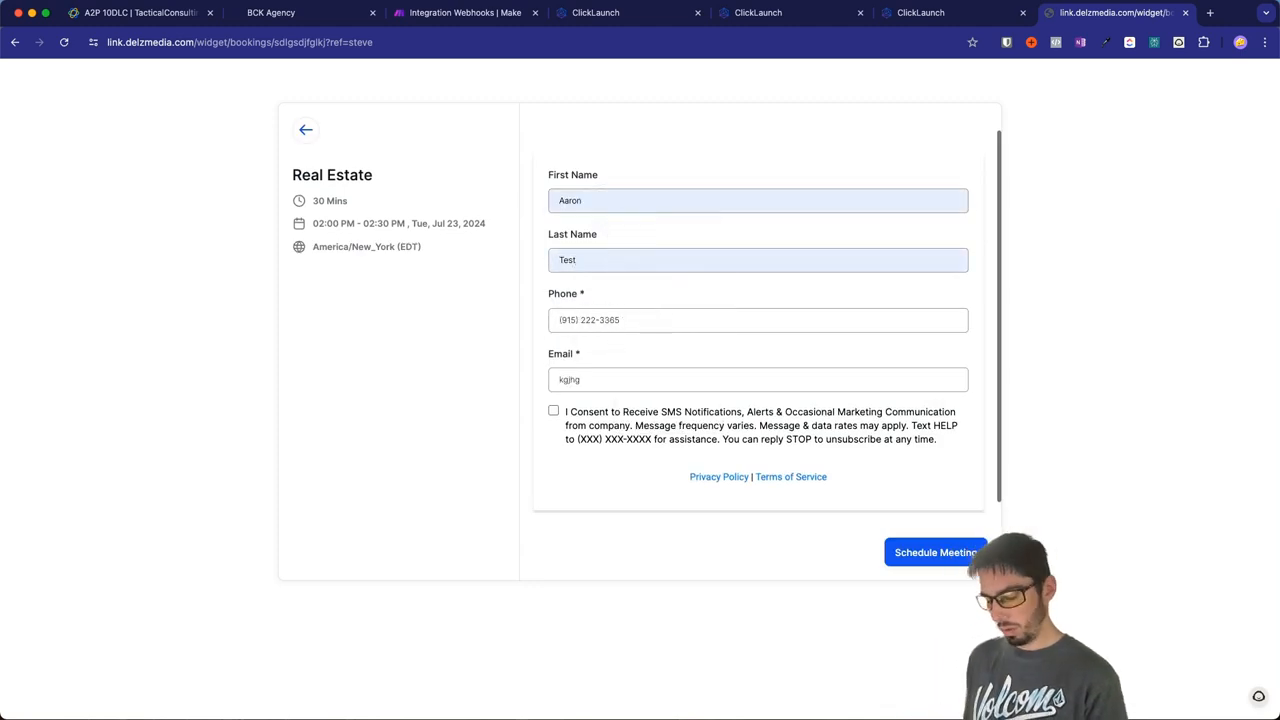
pyautogui.click(553, 411)
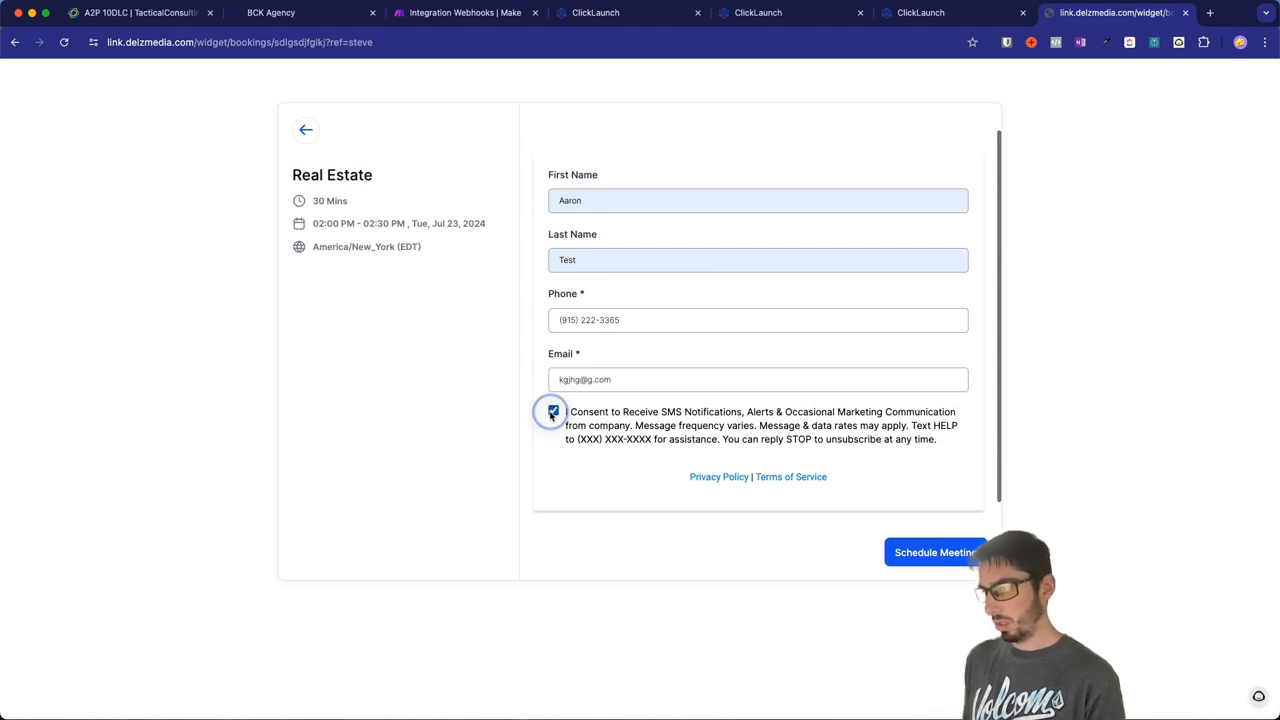
pyautogui.click(928, 552)
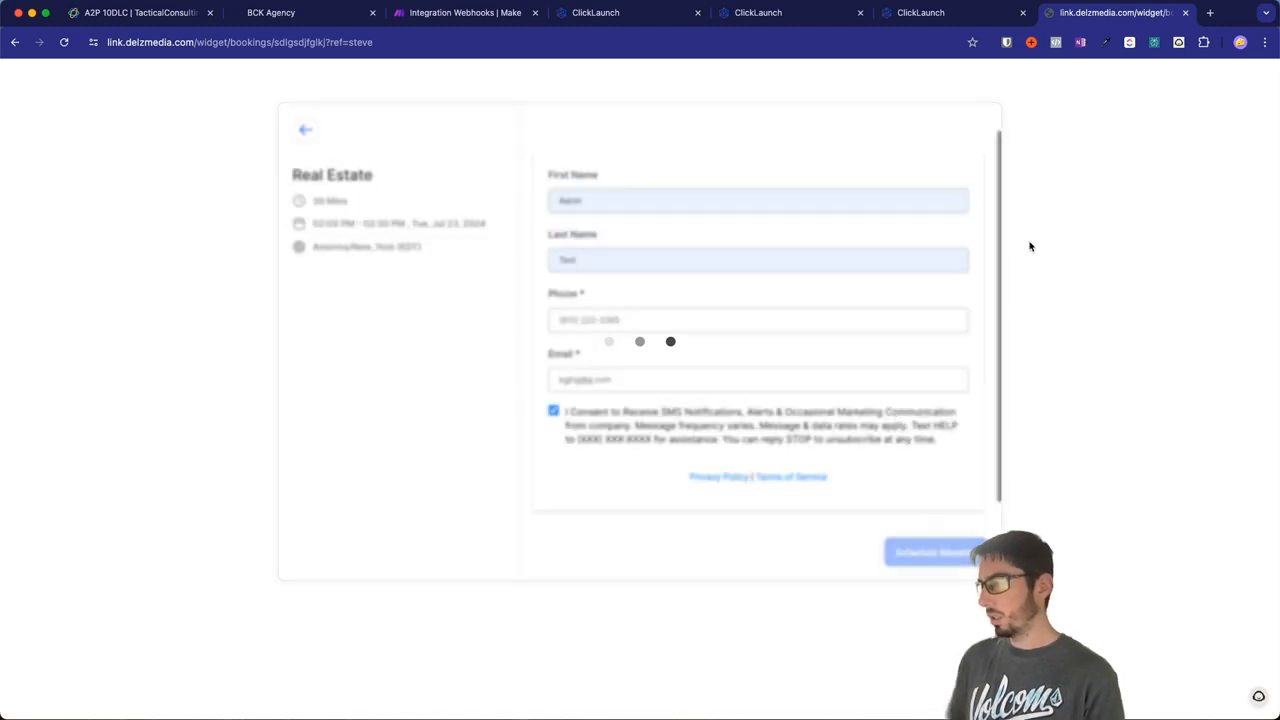
# Step: In the workflow's execution logs, examine the If/else Condition's event details for how each branch's Influencer UTM rule was evaluated
pyautogui.click(920, 13)
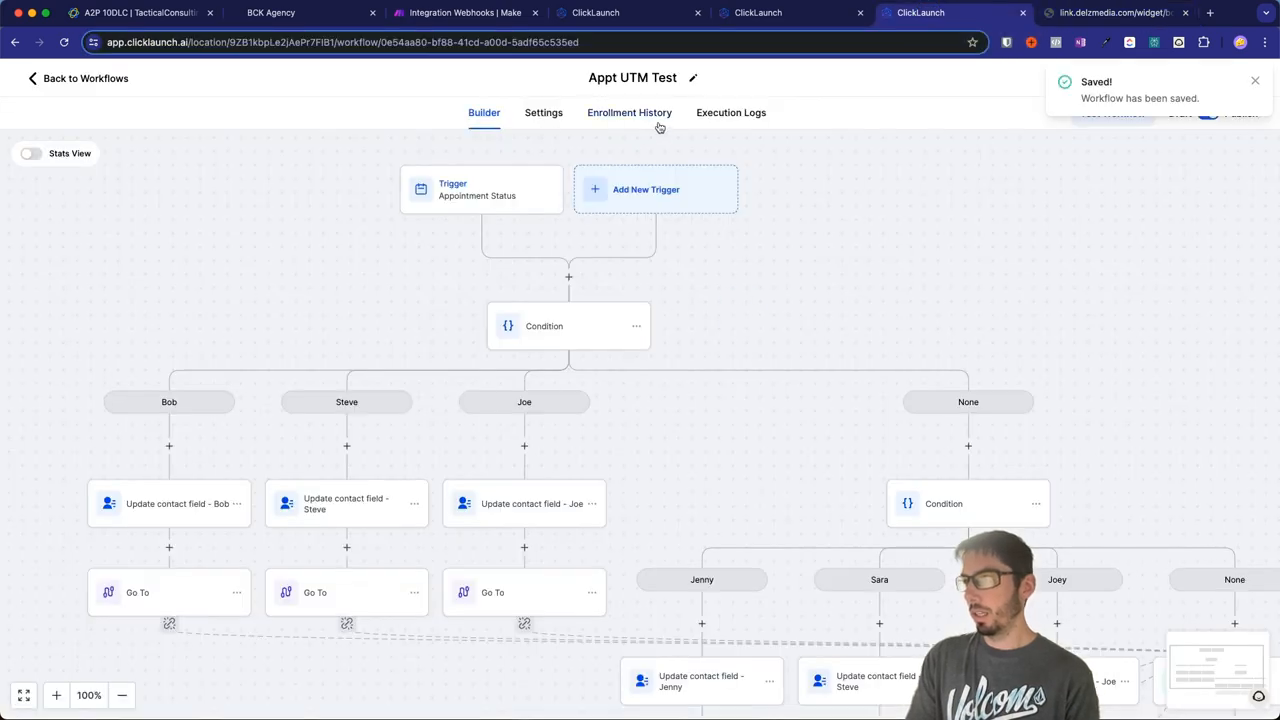
pyautogui.click(728, 114)
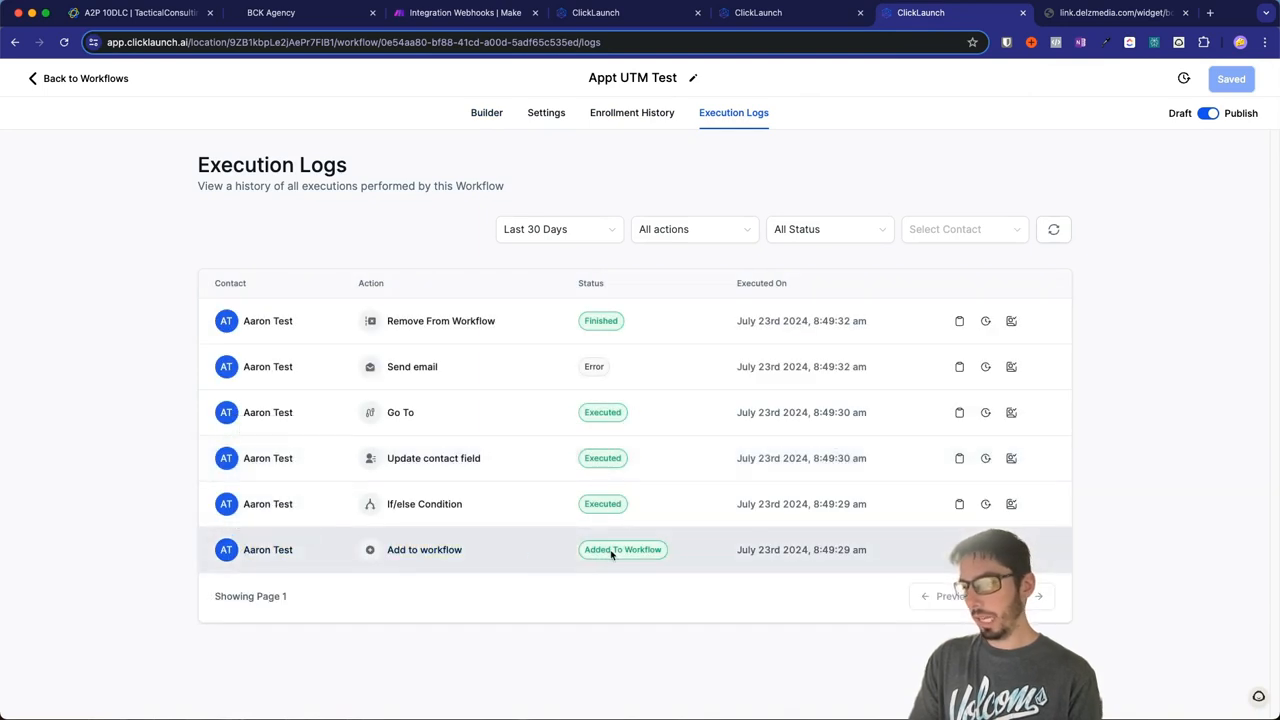
pyautogui.click(959, 504)
pyautogui.doubleClick(1023, 463)
pyautogui.scroll(-3, 1066, 545)
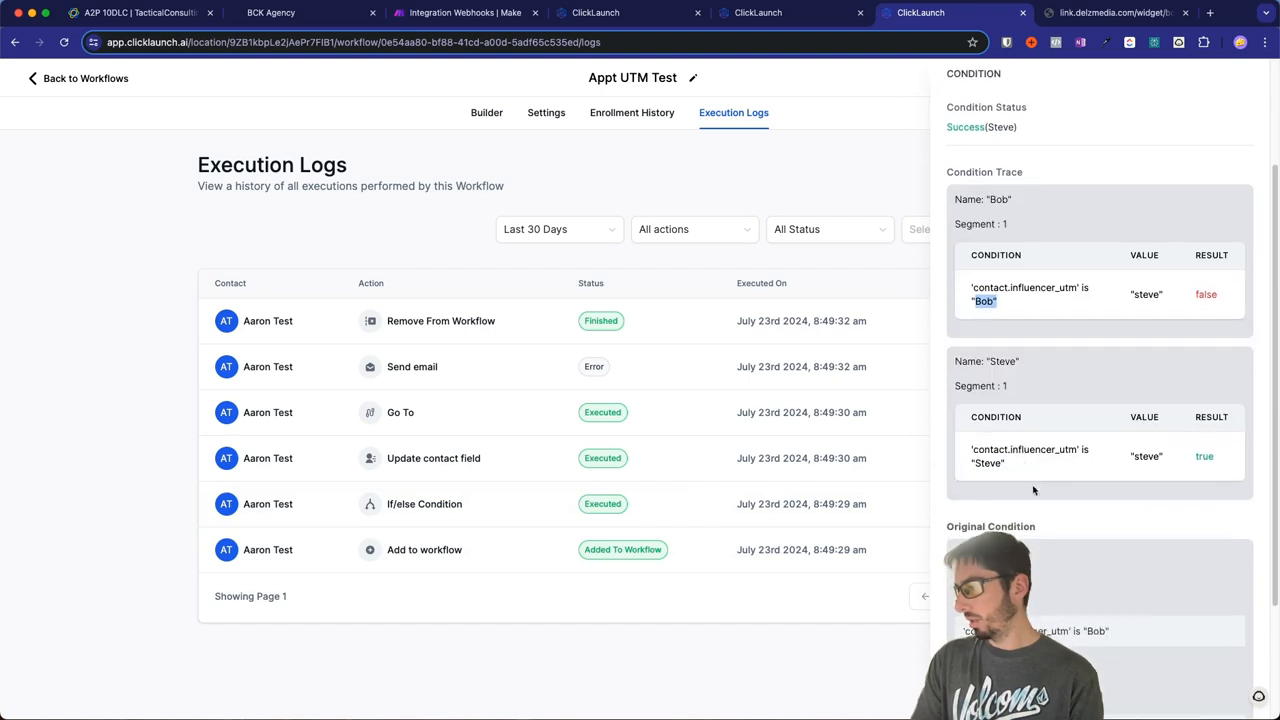
pyautogui.moveTo(1208, 457); pyautogui.dragTo(1046, 457)
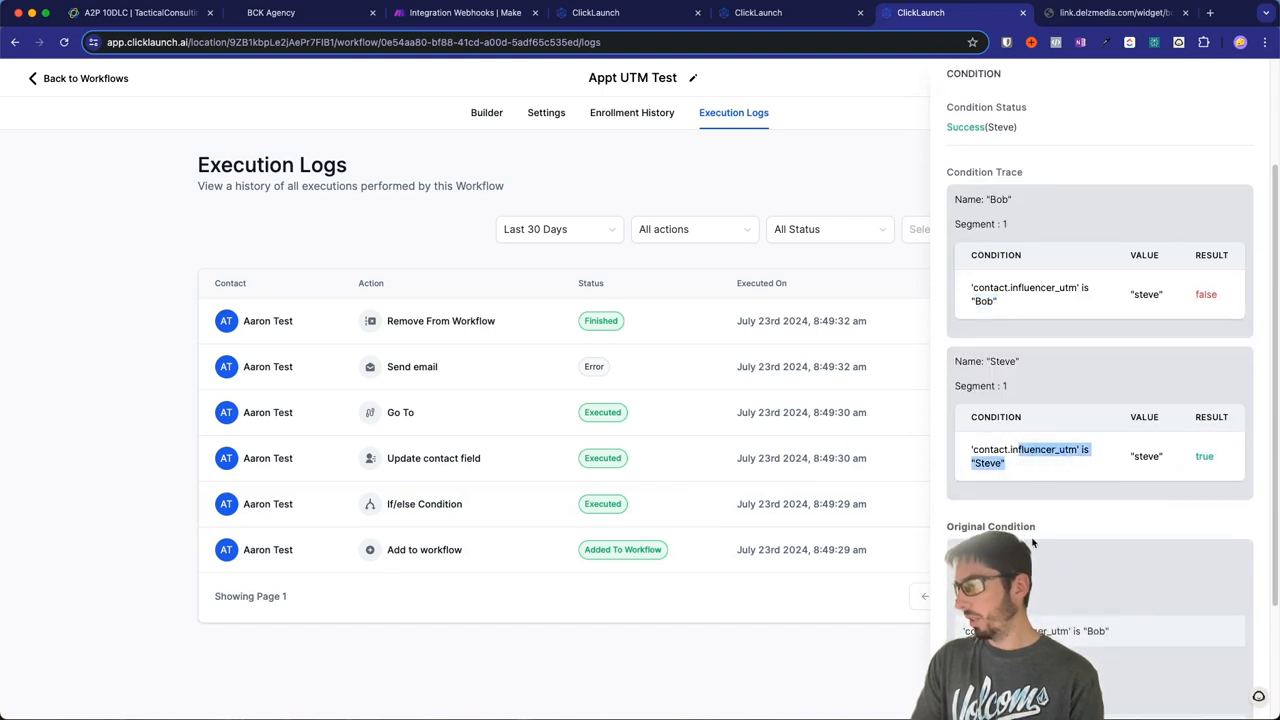
pyautogui.scroll(-3, 1075, 463)
pyautogui.scroll(6, 1070, 310)
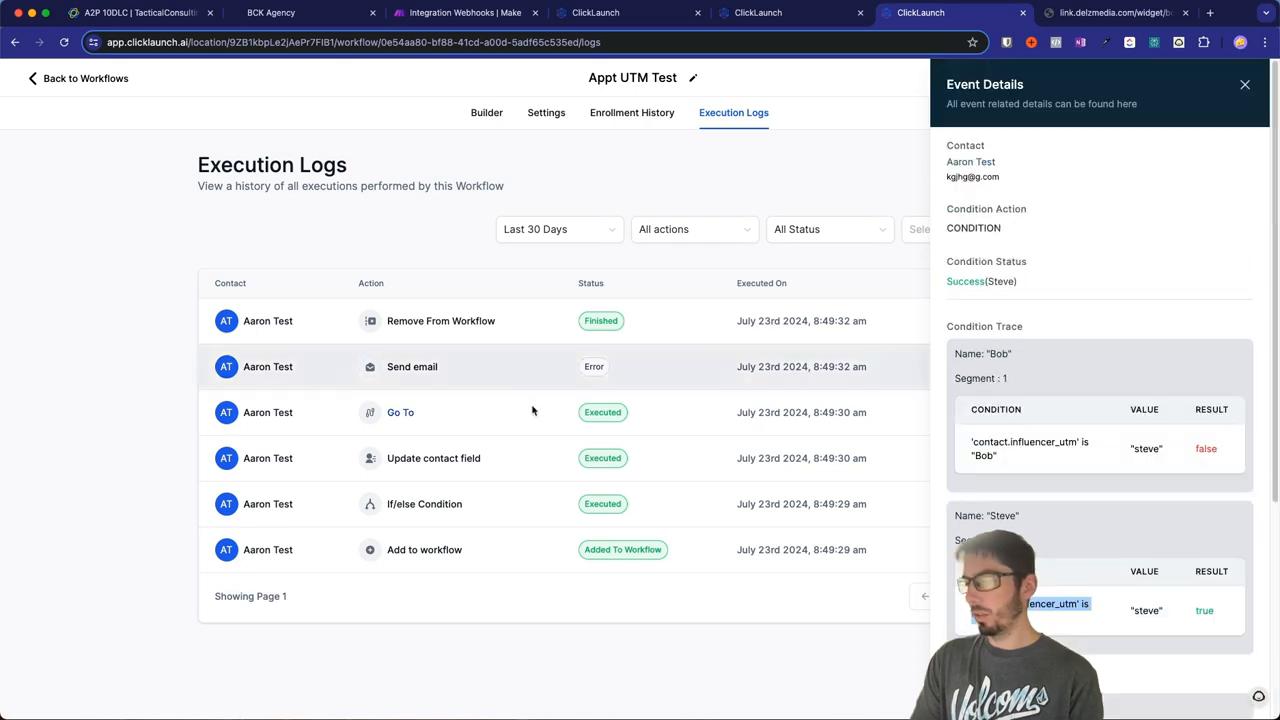
# Step: Check the Update contact field event's details in the execution logs against the condition branches in the workflow builder, and return to the logs
pyautogui.click(517, 461)
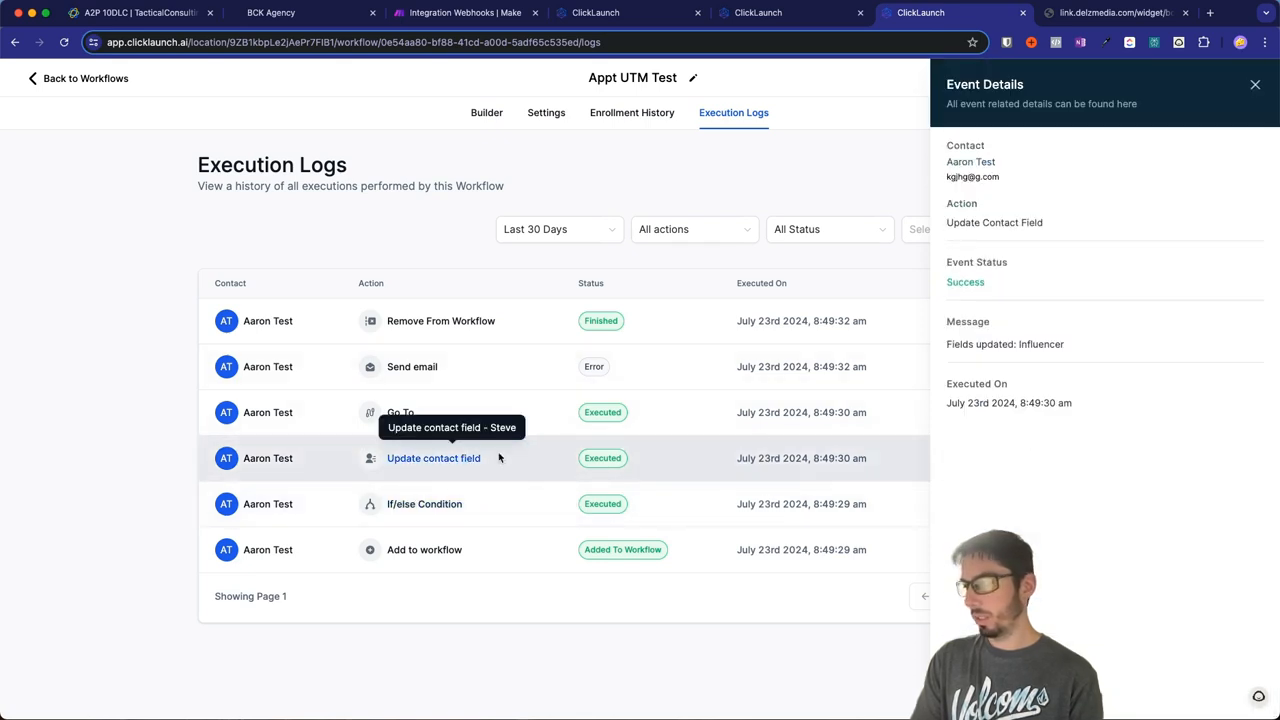
pyautogui.click(1255, 86)
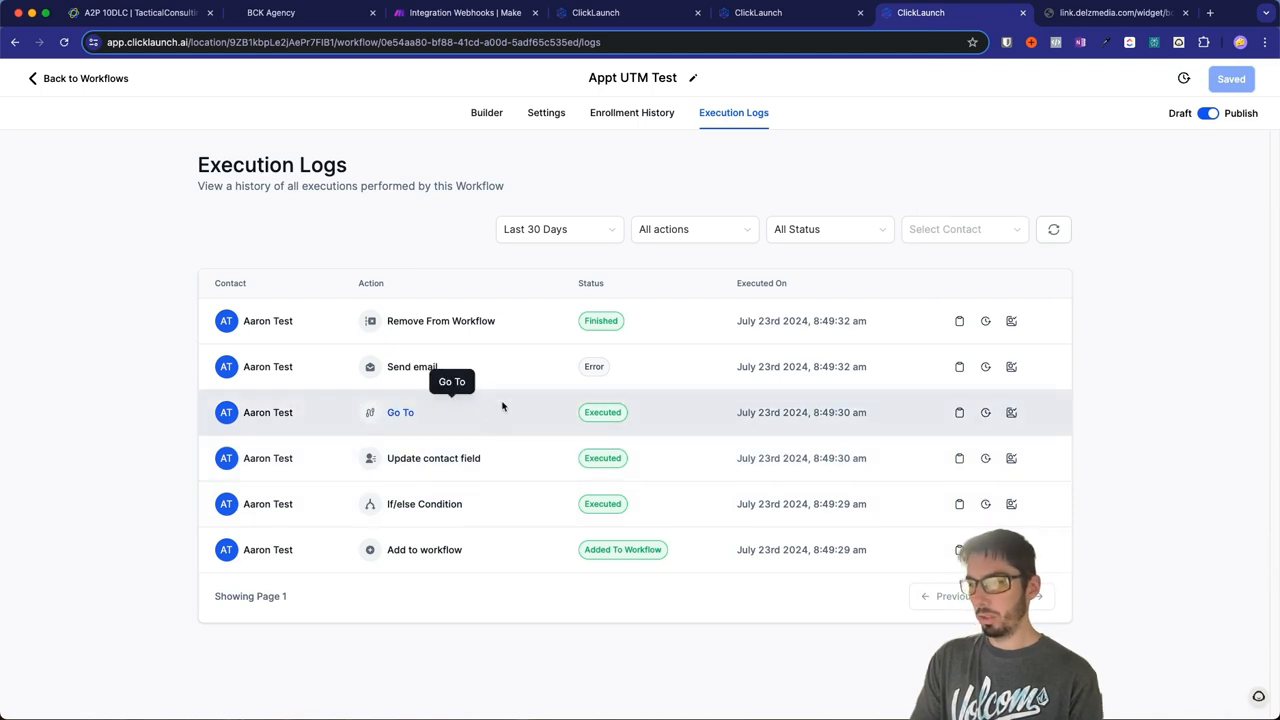
pyautogui.click(477, 124)
pyautogui.scroll(-3, 806, 486)
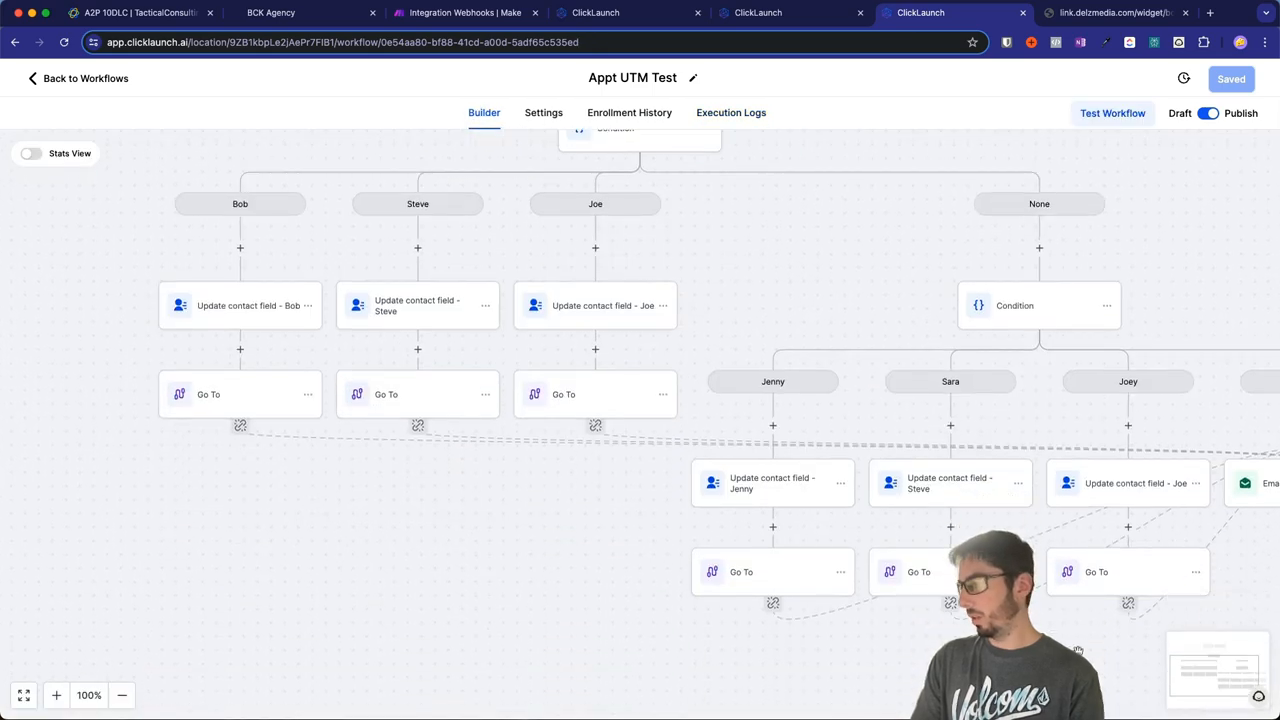
pyautogui.moveTo(1079, 651); pyautogui.dragTo(717, 597)
pyautogui.moveTo(263, 523); pyautogui.dragTo(637, 613)
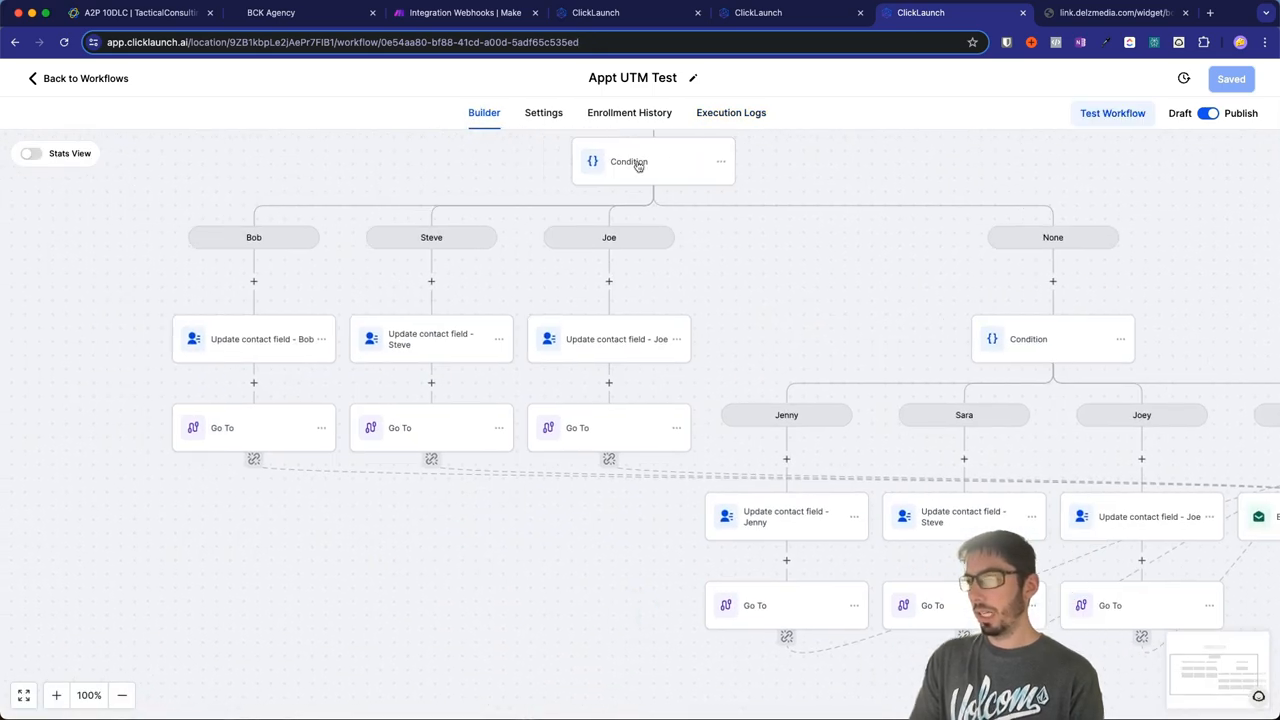
pyautogui.click(733, 113)
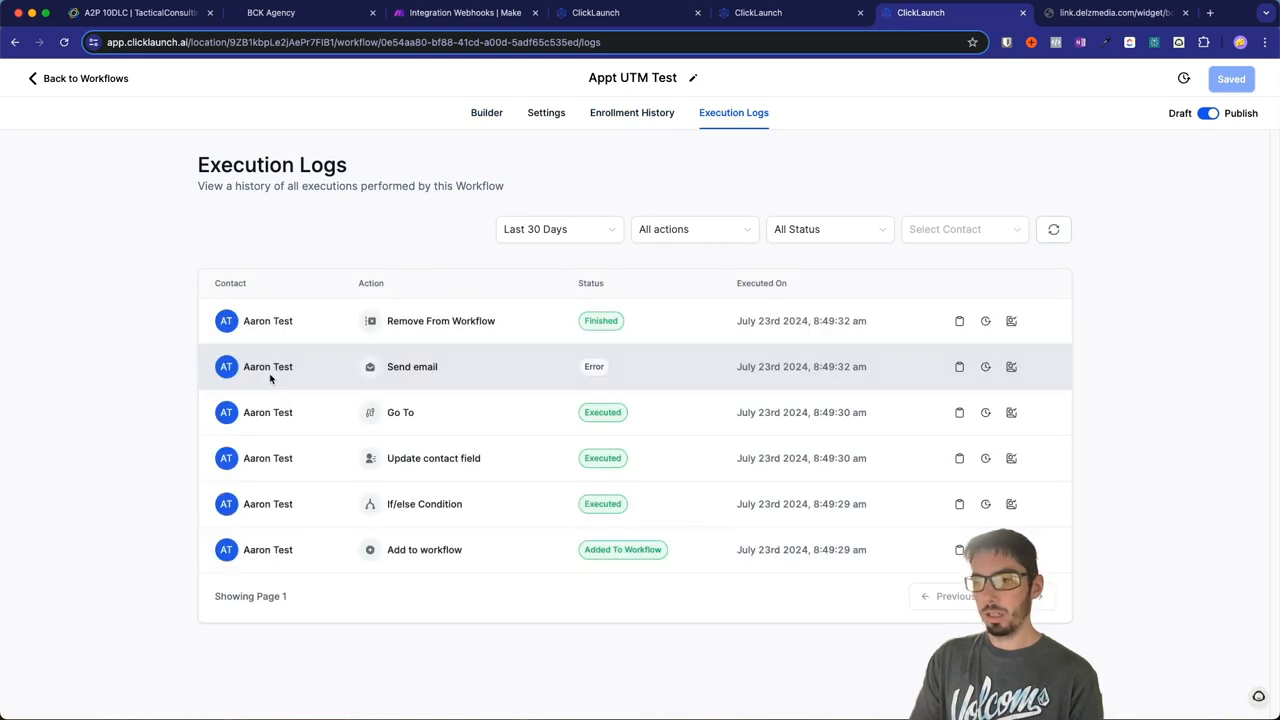
# Step: Open the test contact's record from the execution logs and compare its Influencer UTM value under Automations with its Influencer field and options
pyautogui.click(266, 366)
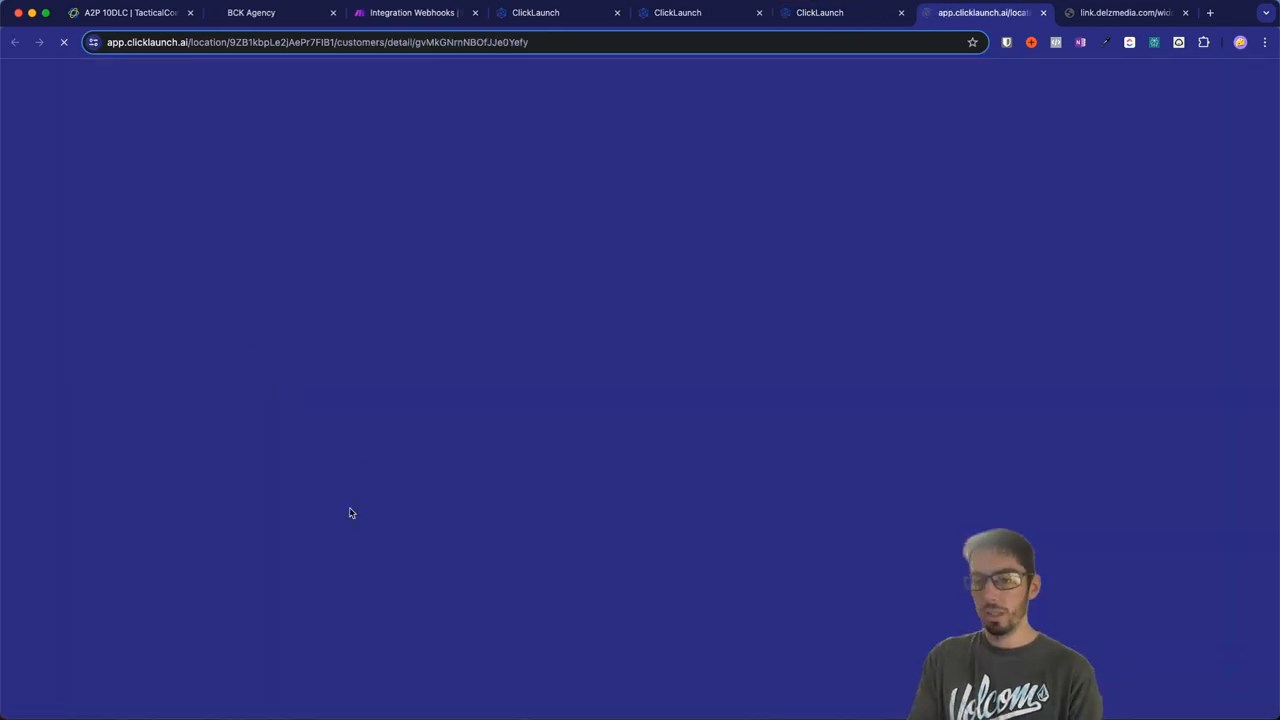
pyautogui.scroll(-5, 266, 300)
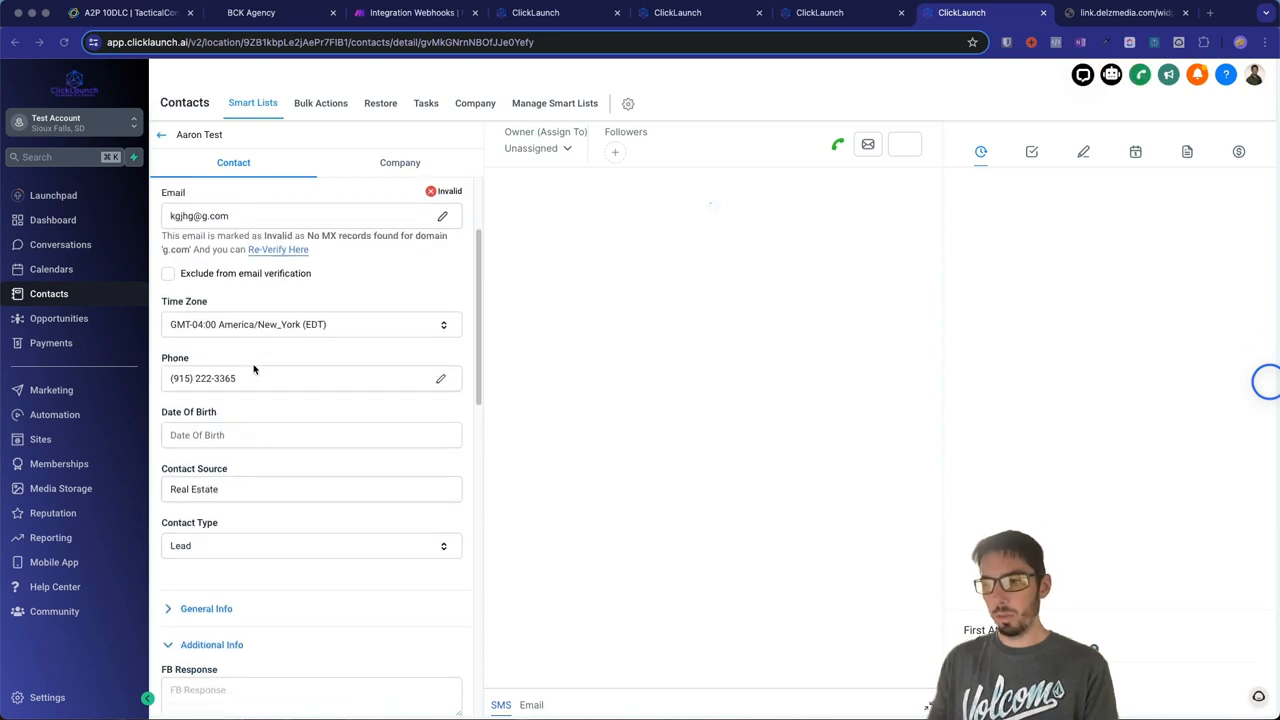
pyautogui.scroll(-2, 264, 422)
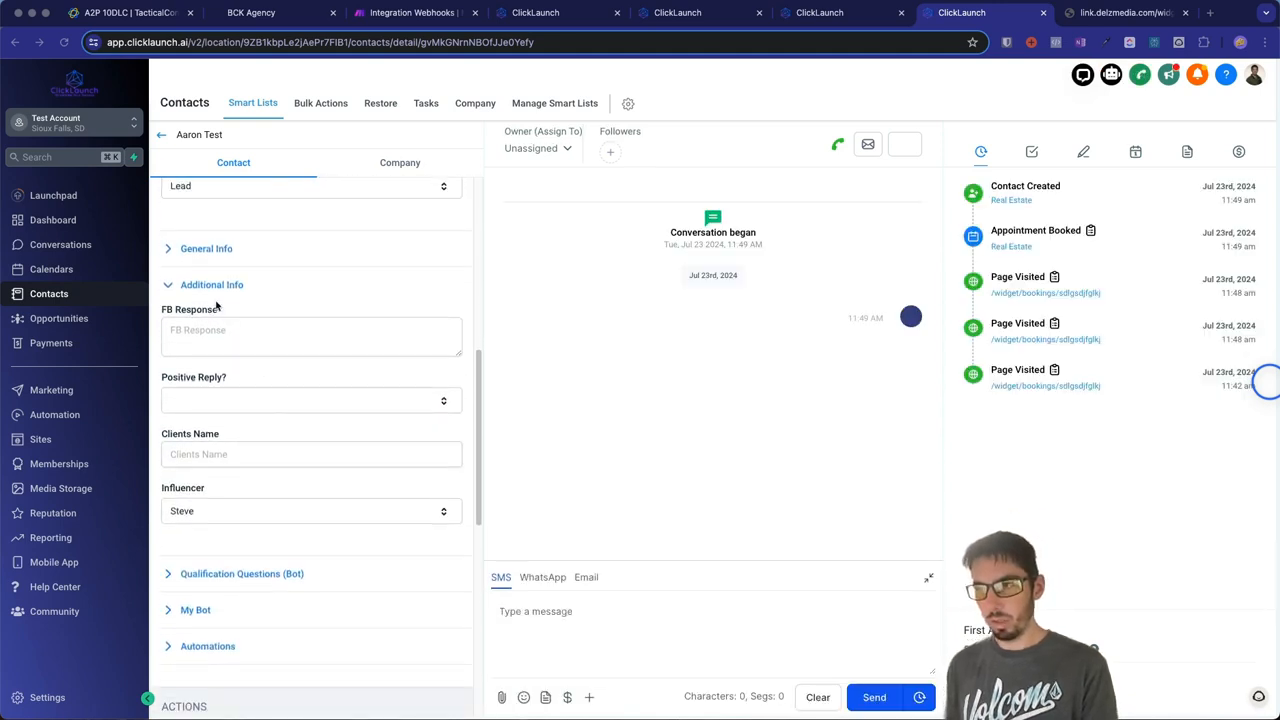
pyautogui.click(198, 250)
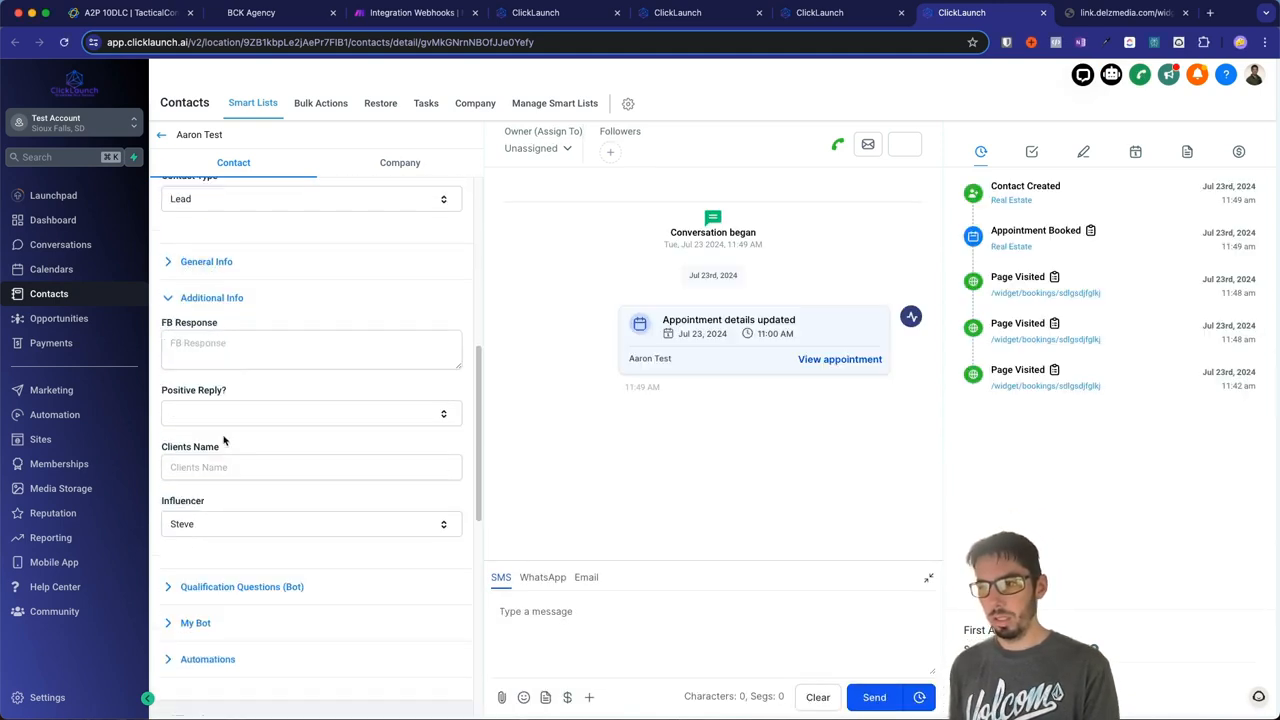
pyautogui.scroll(-2, 218, 424)
pyautogui.scroll(-4, 194, 450)
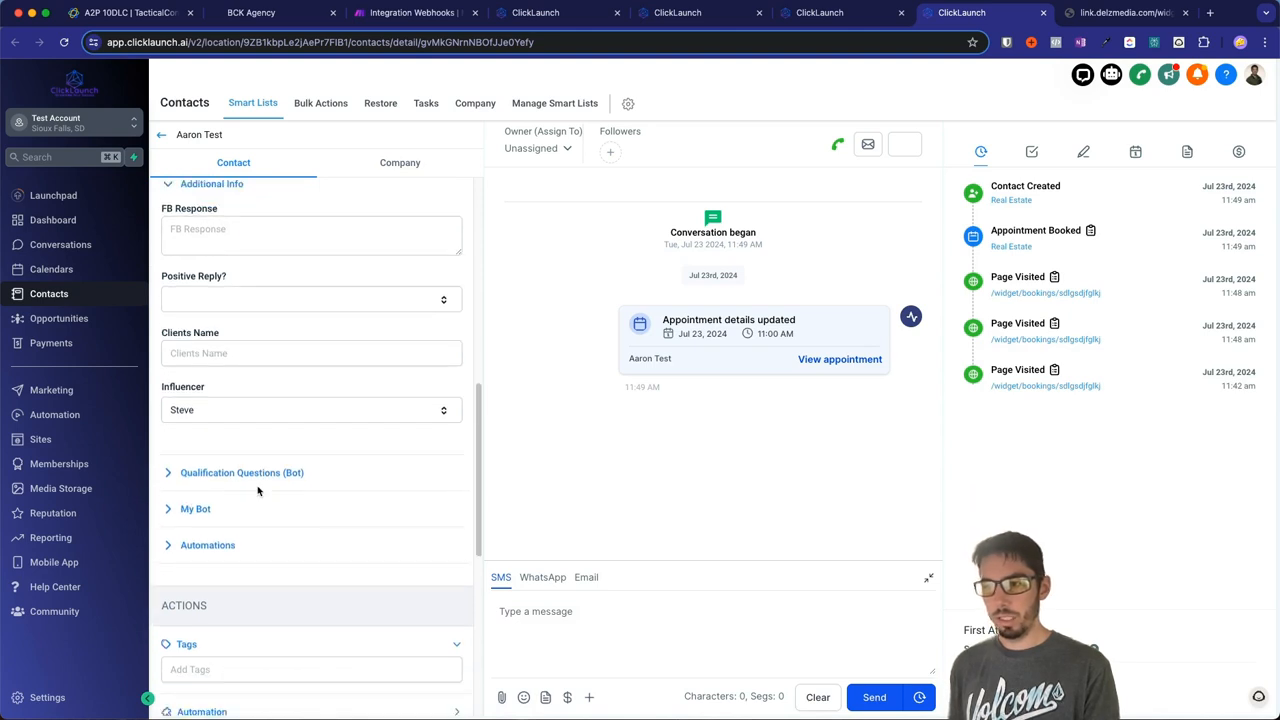
pyautogui.click(205, 433)
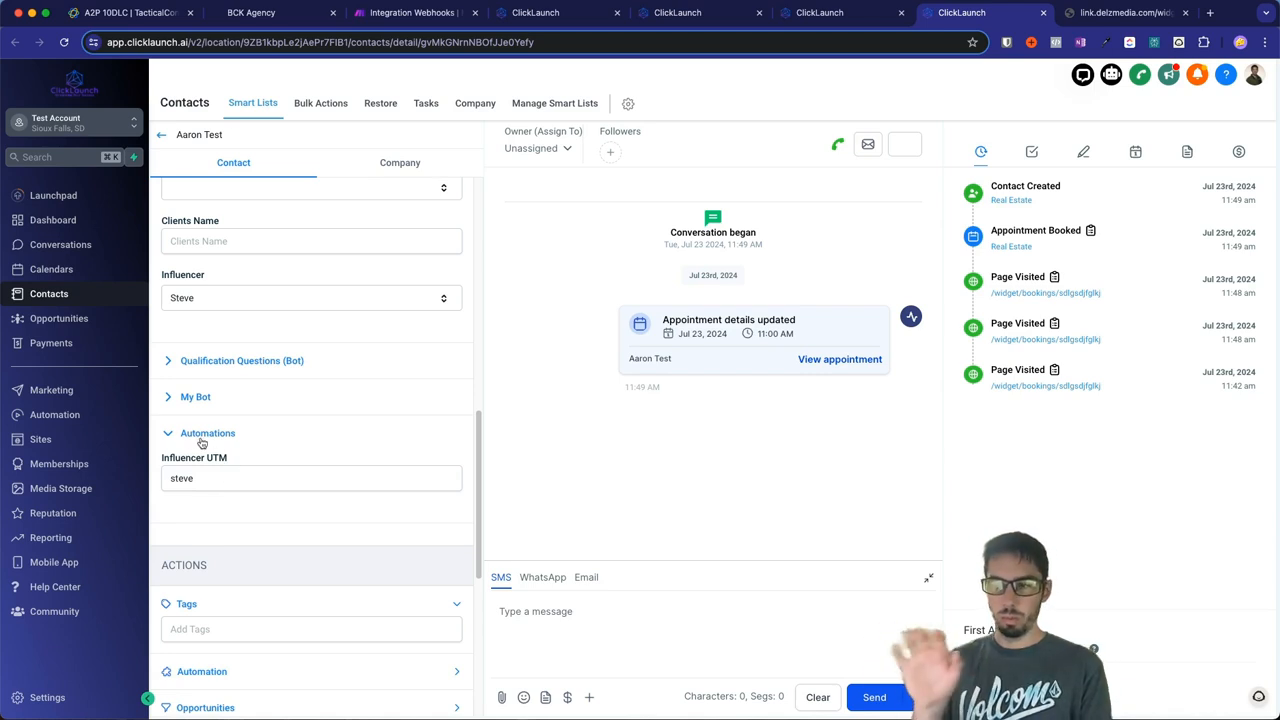
pyautogui.click(210, 480)
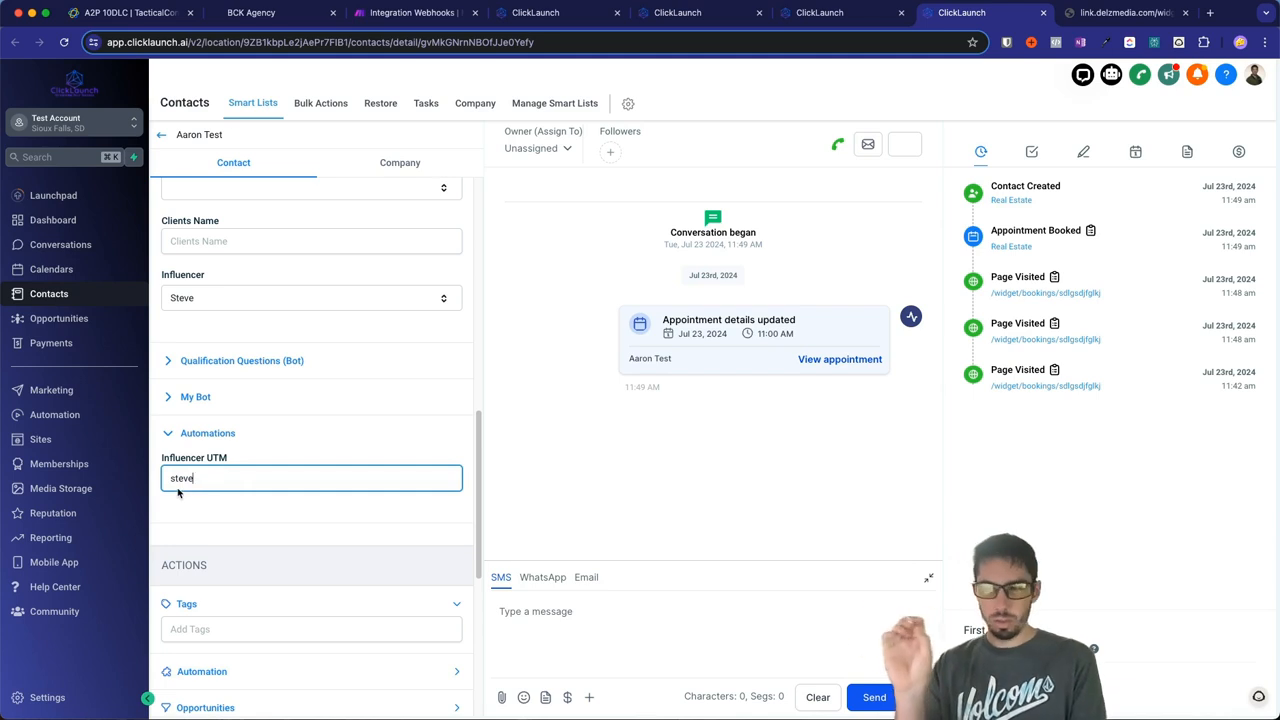
pyautogui.scroll(2, 230, 380)
pyautogui.click(182, 370)
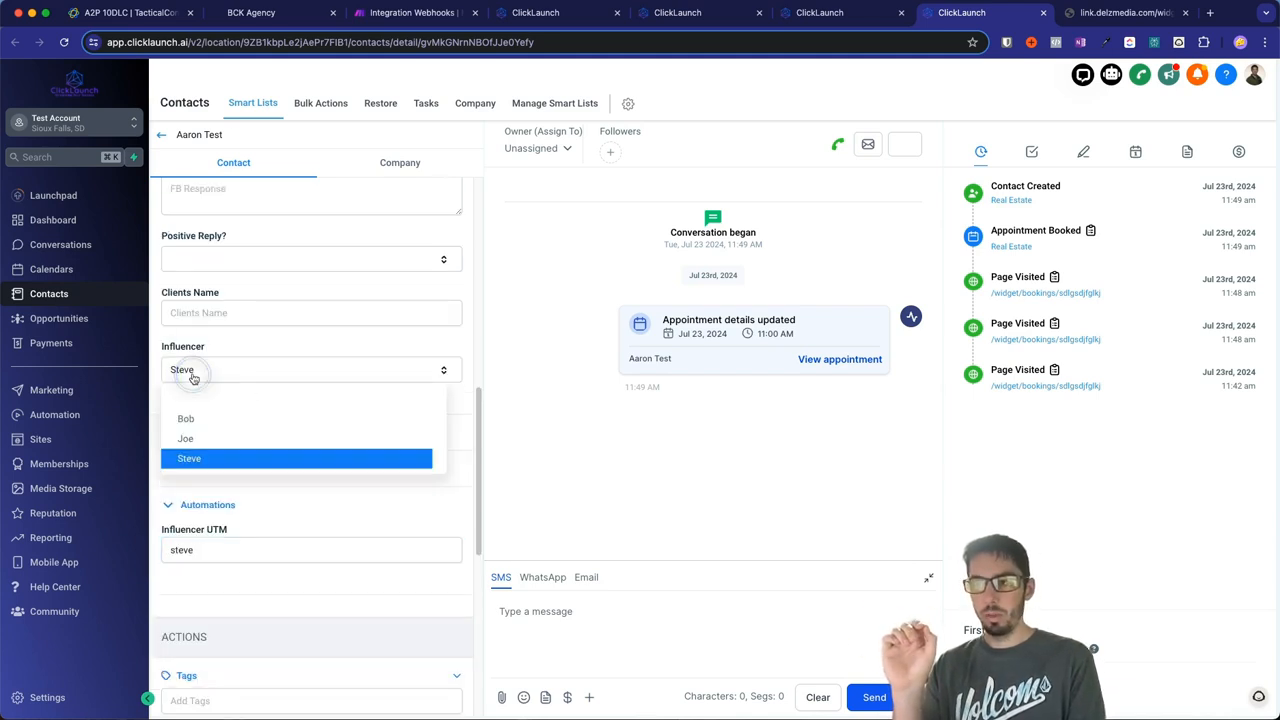
pyautogui.click(187, 348)
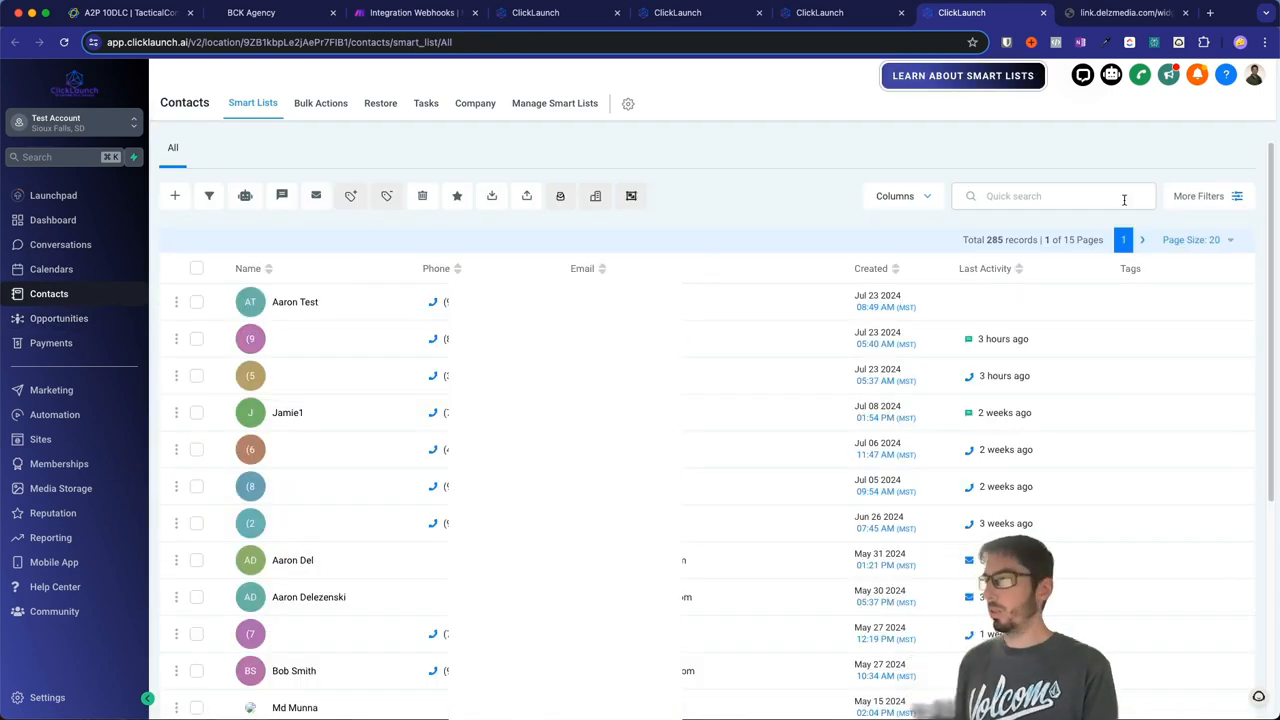
pyautogui.click(1198, 197)
pyautogui.click(1058, 163)
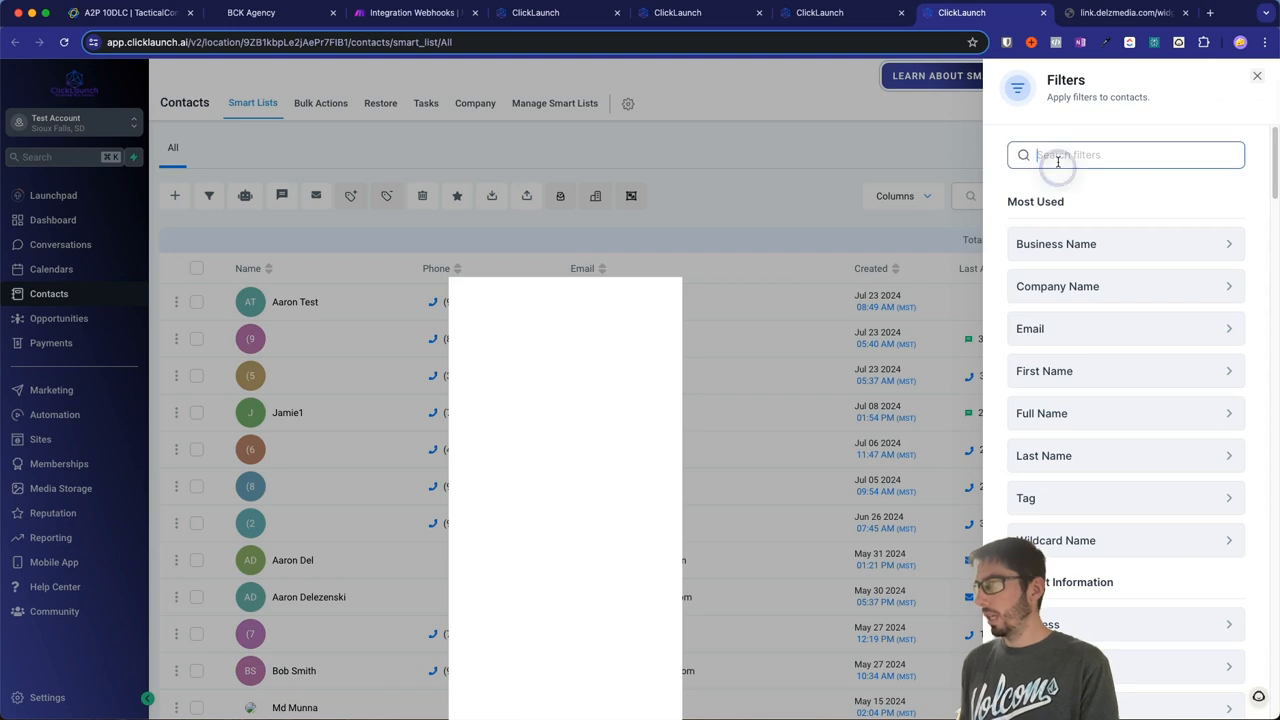
pyautogui.write('inf')
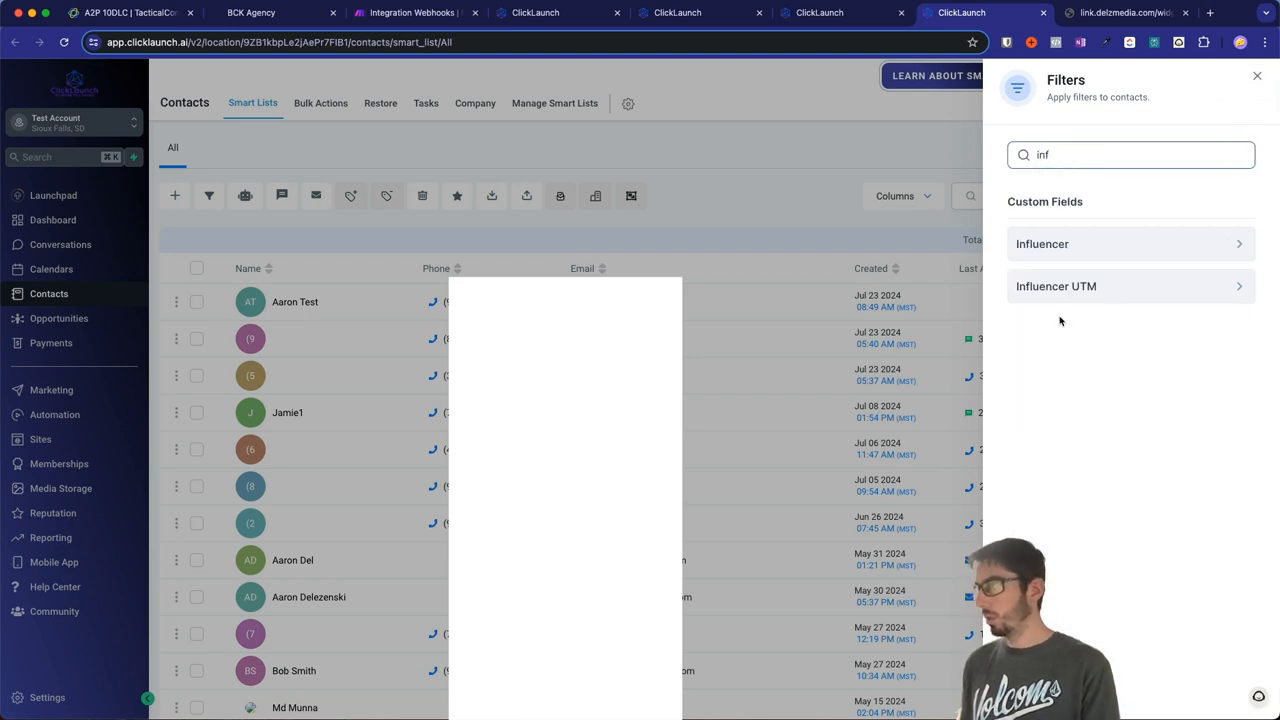
pyautogui.click(1094, 300)
pyautogui.click(1062, 248)
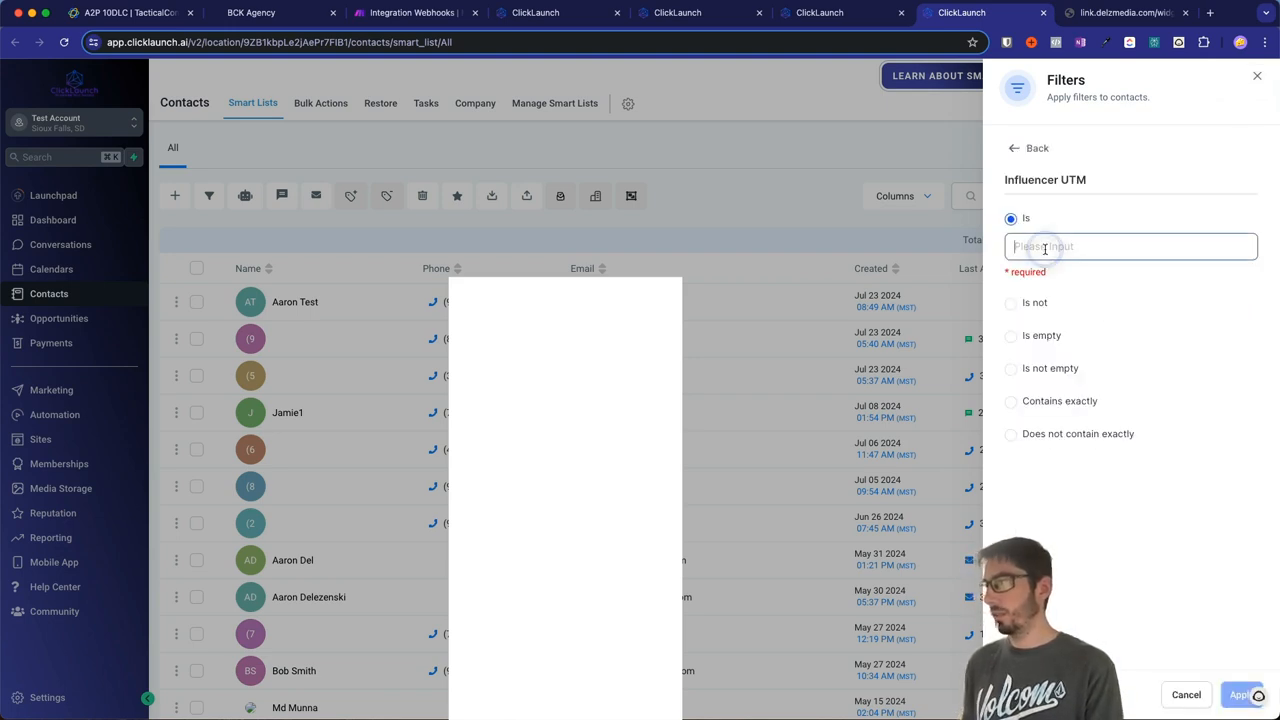
pyautogui.write('sdfd')
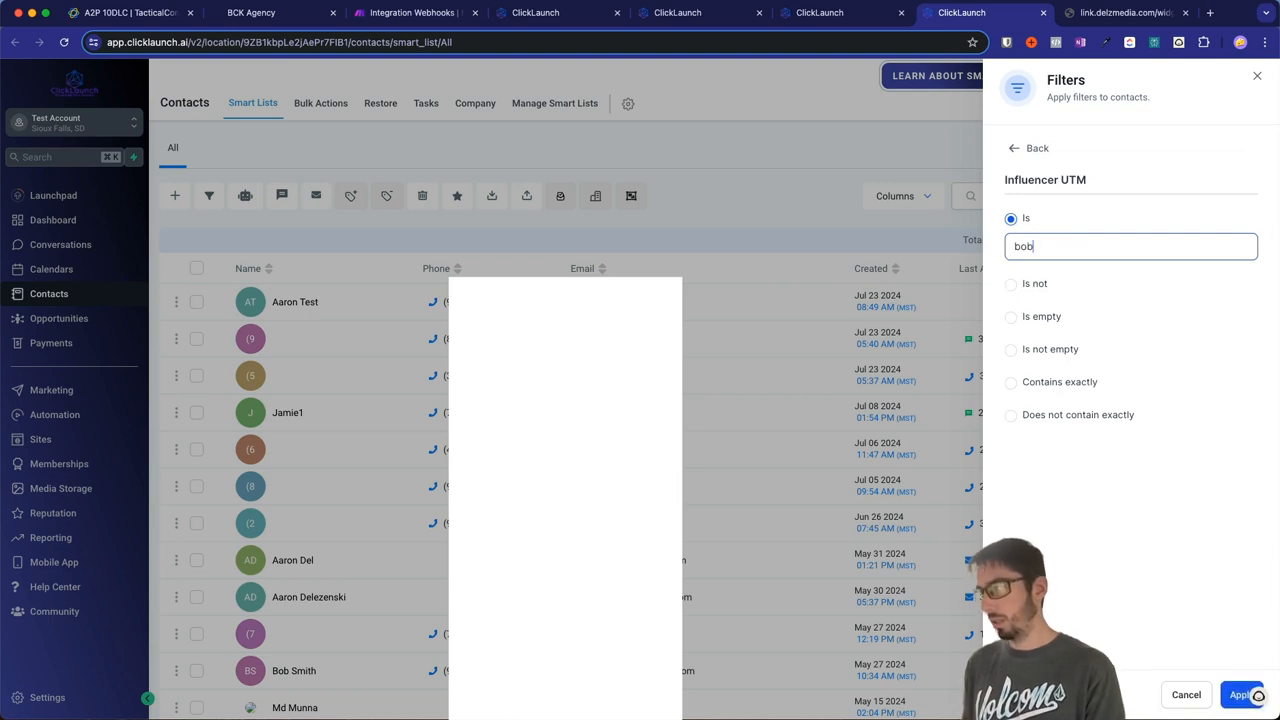
pyautogui.press('BackSpace')
pyautogui.press('BackSpace')
pyautogui.press('BackSpace')
pyautogui.press('BackSpace')
pyautogui.click(1016, 150)
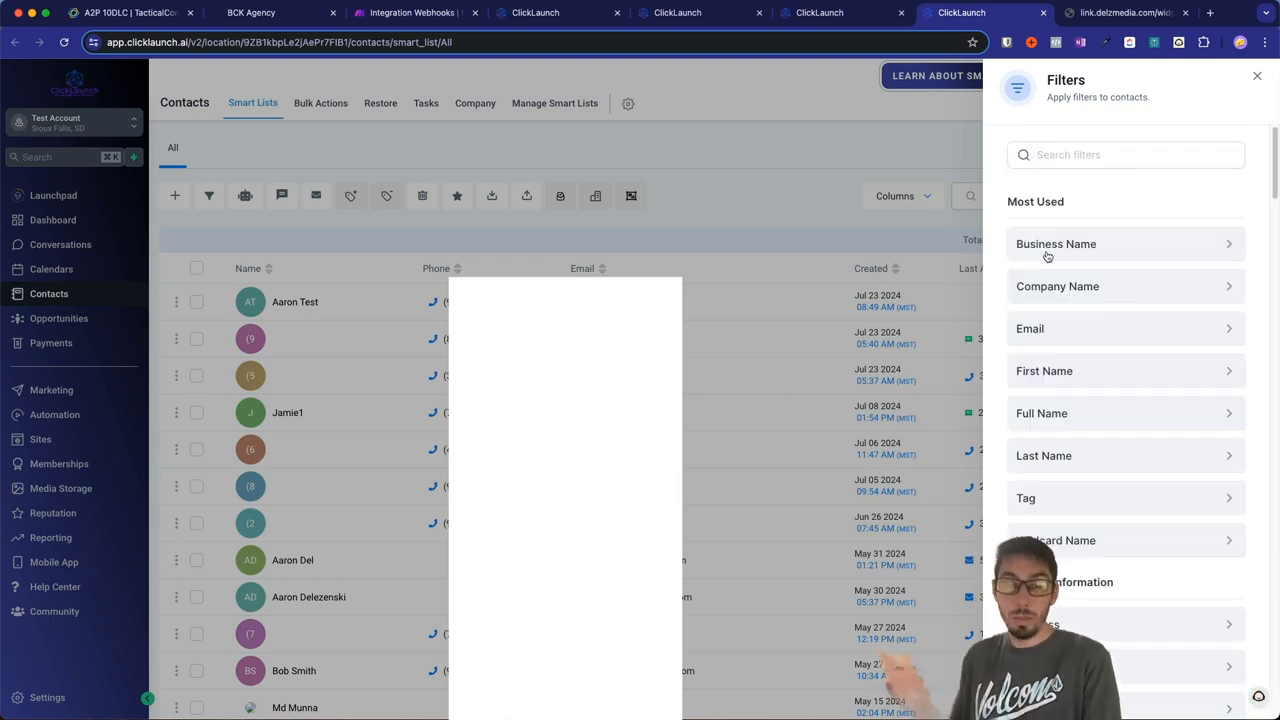
# Step: Filter the contacts by the Influencer custom field, using the Is condition and the influencer from the test booking
pyautogui.click(1047, 155)
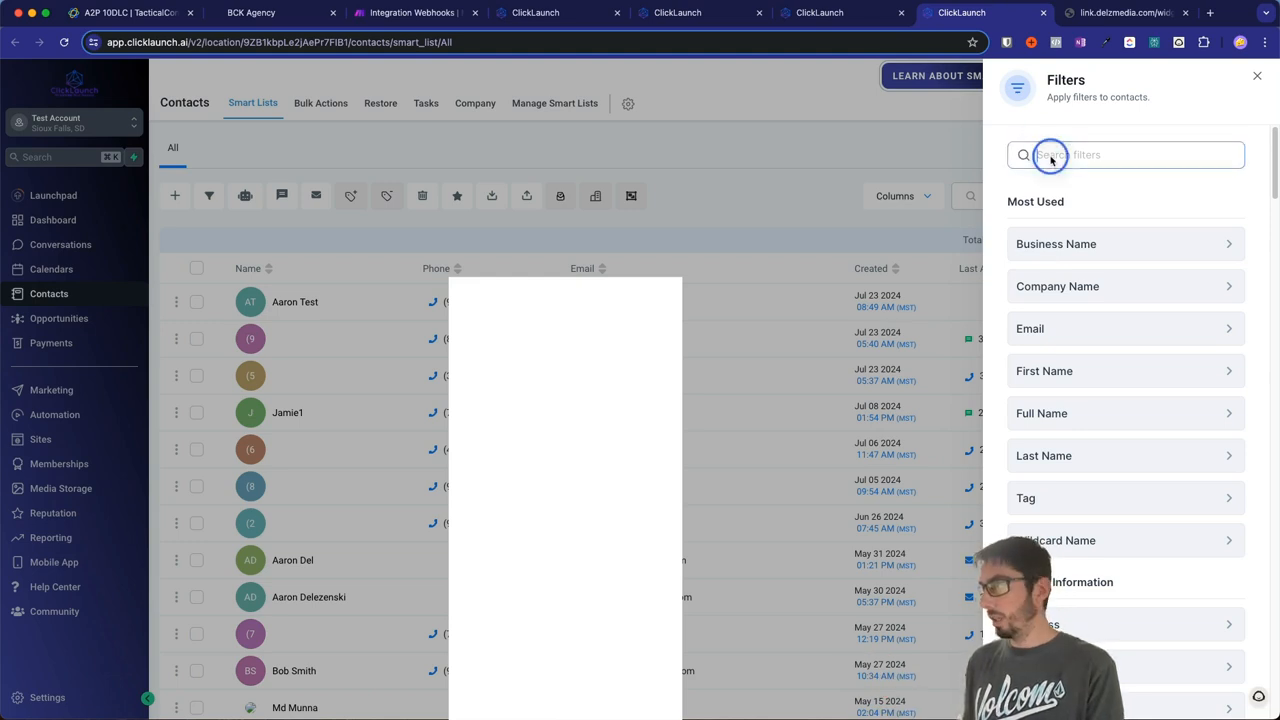
pyautogui.write('inf')
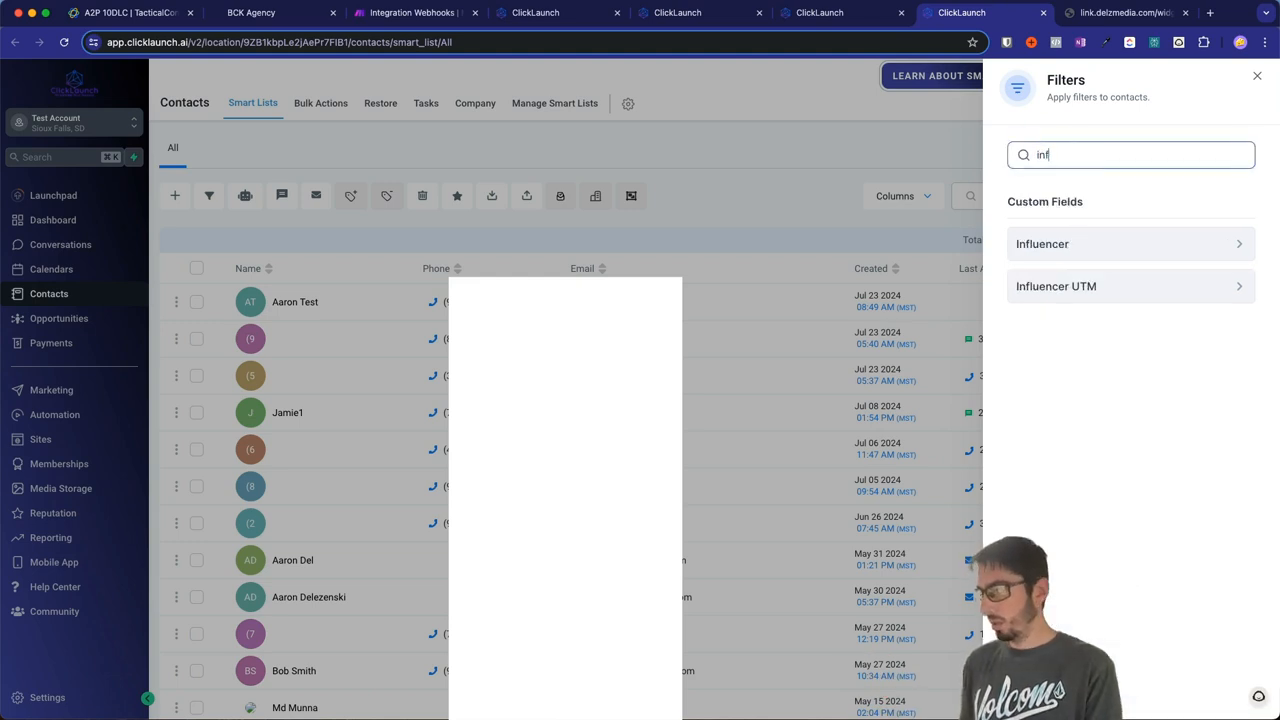
pyautogui.click(1060, 248)
pyautogui.click(1064, 252)
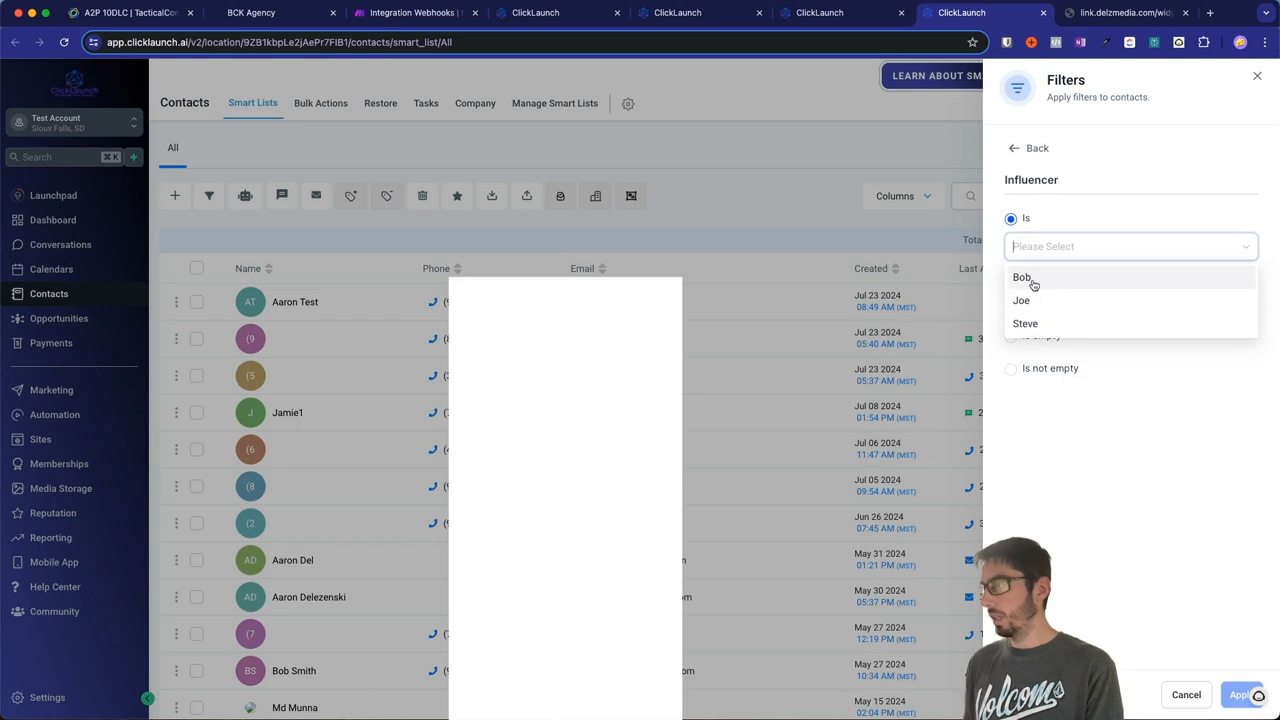
pyautogui.click(1024, 277)
pyautogui.click(1043, 246)
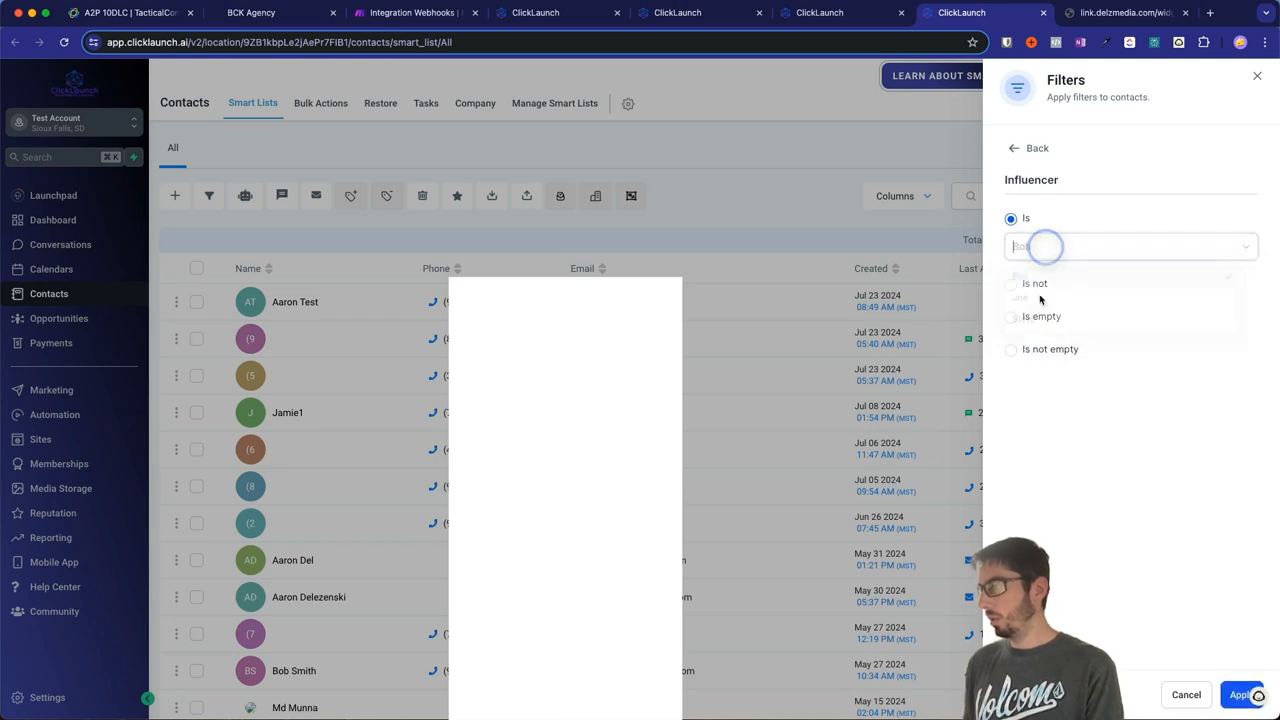
pyautogui.click(1043, 326)
pyautogui.click(1238, 694)
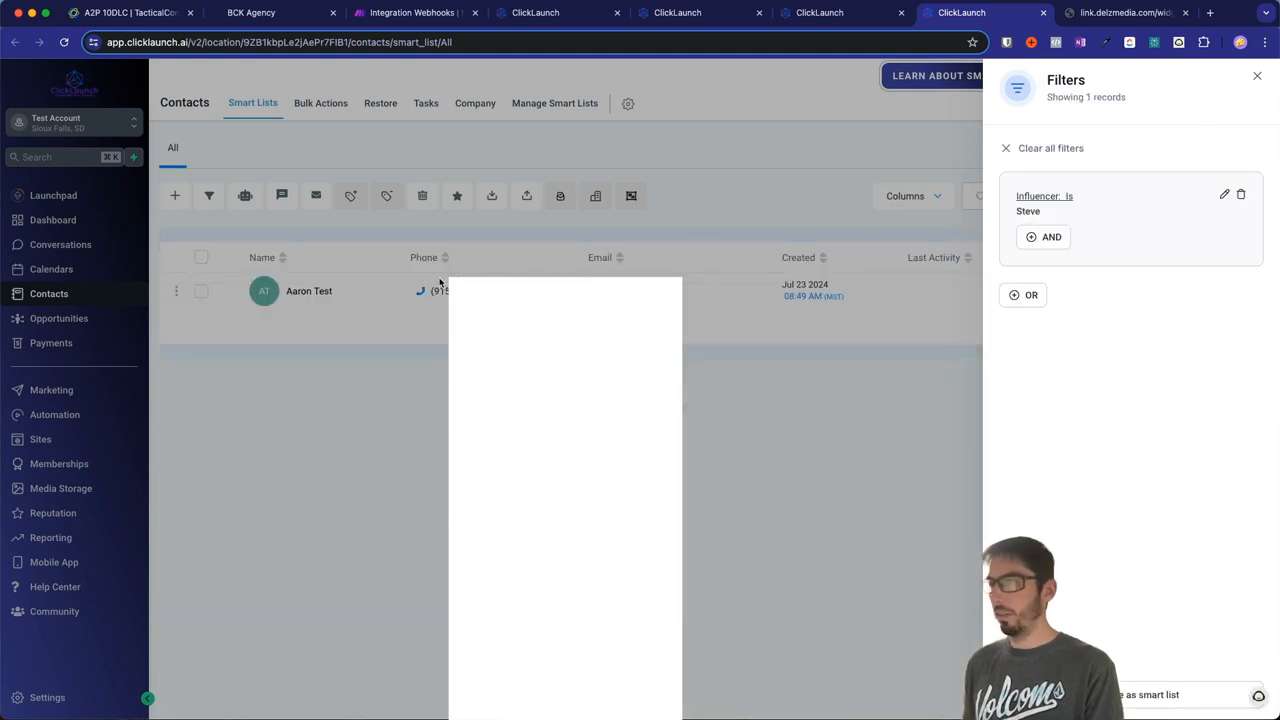
# Step: Save the filtered contacts as a smart list named with the influencer's first name followed by "Appts"
pyautogui.click(1135, 700)
pyautogui.write('Steve')
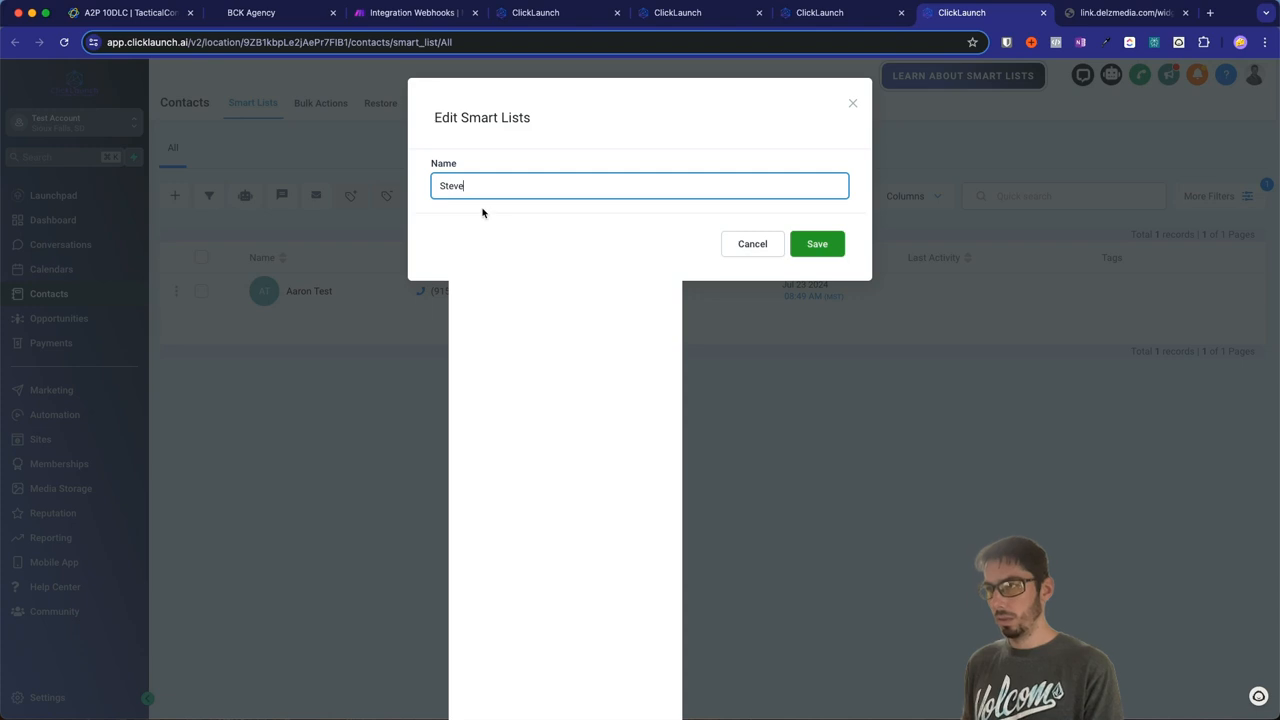
pyautogui.write('s Appts')
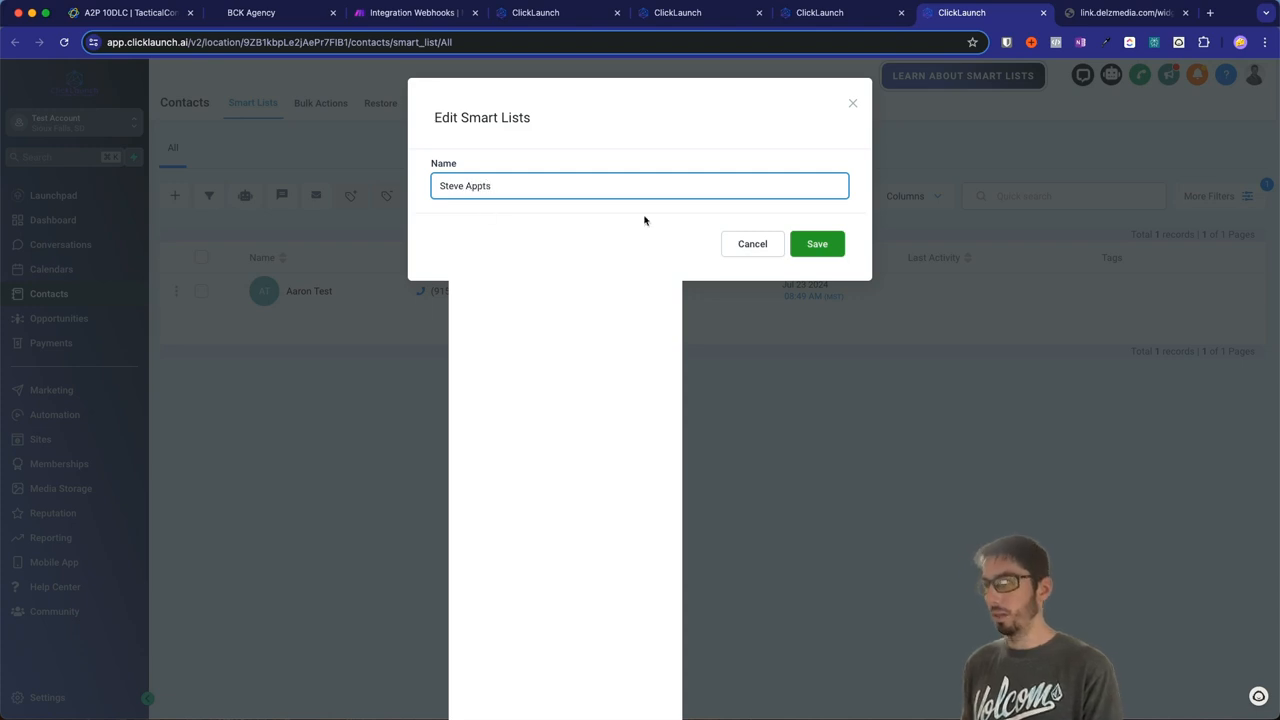
pyautogui.click(817, 244)
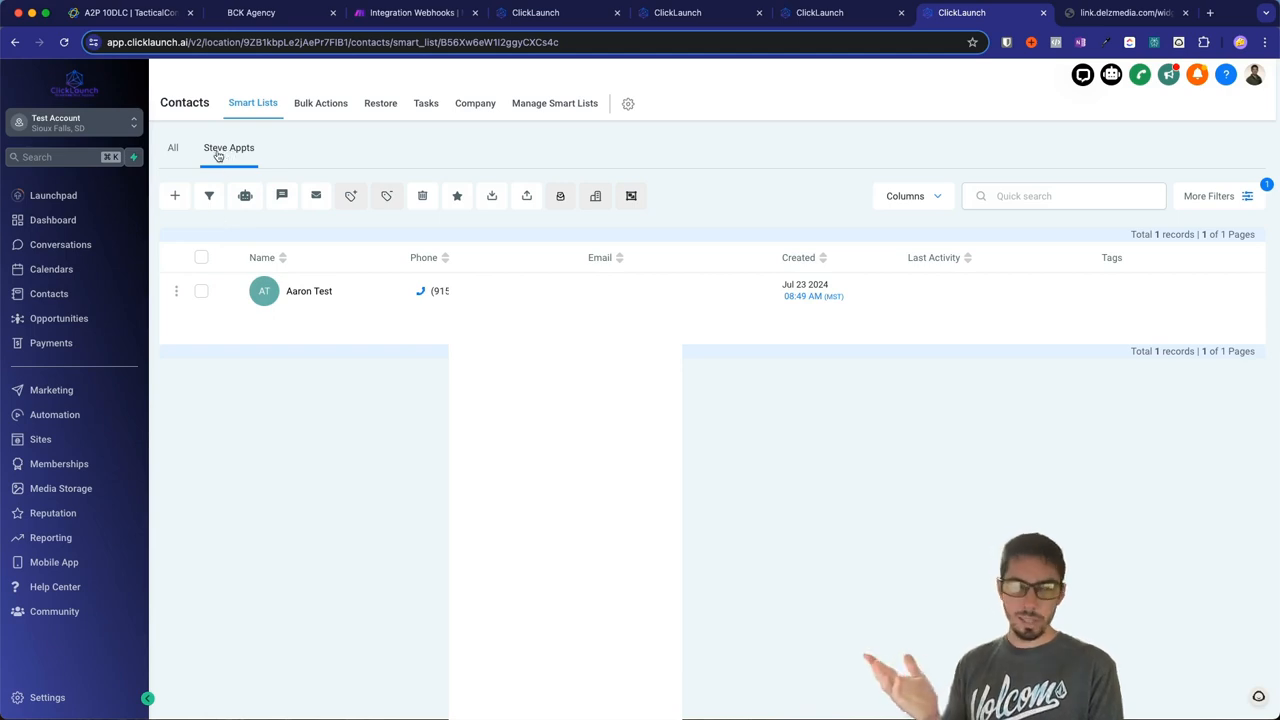
# Step: Edit the Influencer filter on the contacts so that it matches a different influencer
pyautogui.click(1208, 196)
pyautogui.click(1222, 195)
pyautogui.click(1043, 246)
pyautogui.click(1045, 301)
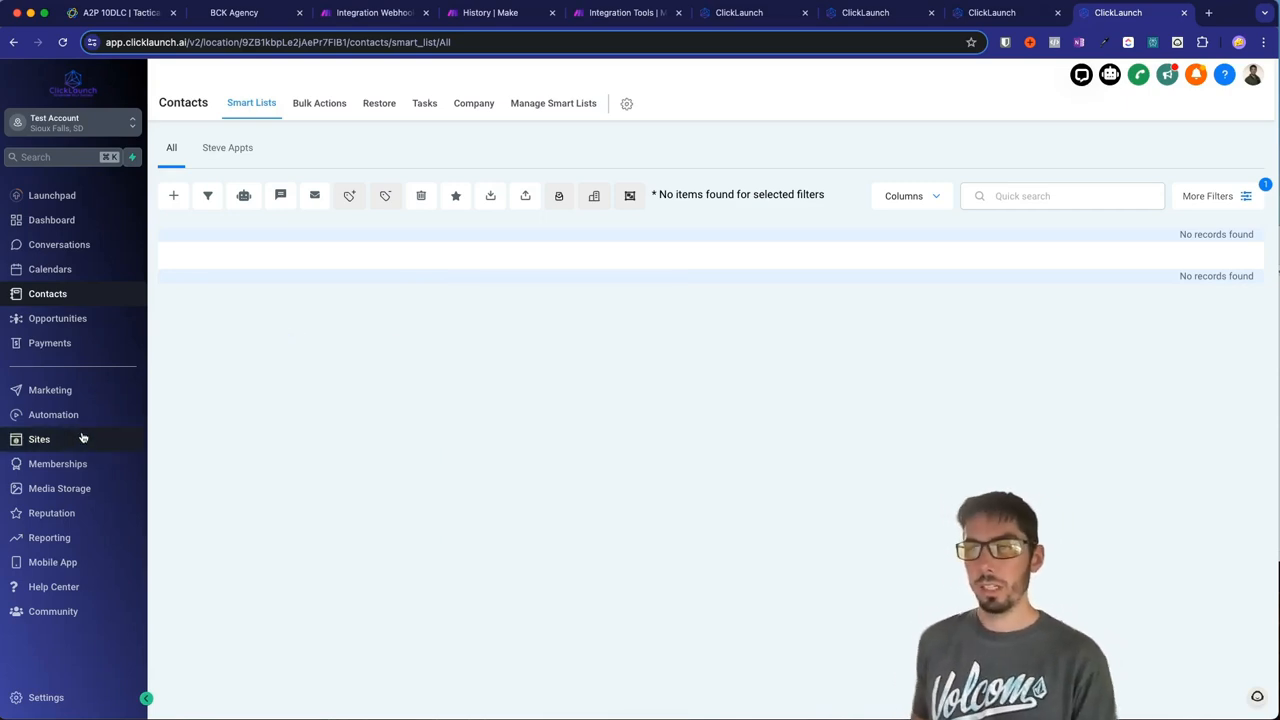
# Step: Copy the scheduling link of the Real Estate calendar from its share options in the calendar settings
pyautogui.click(50, 269)
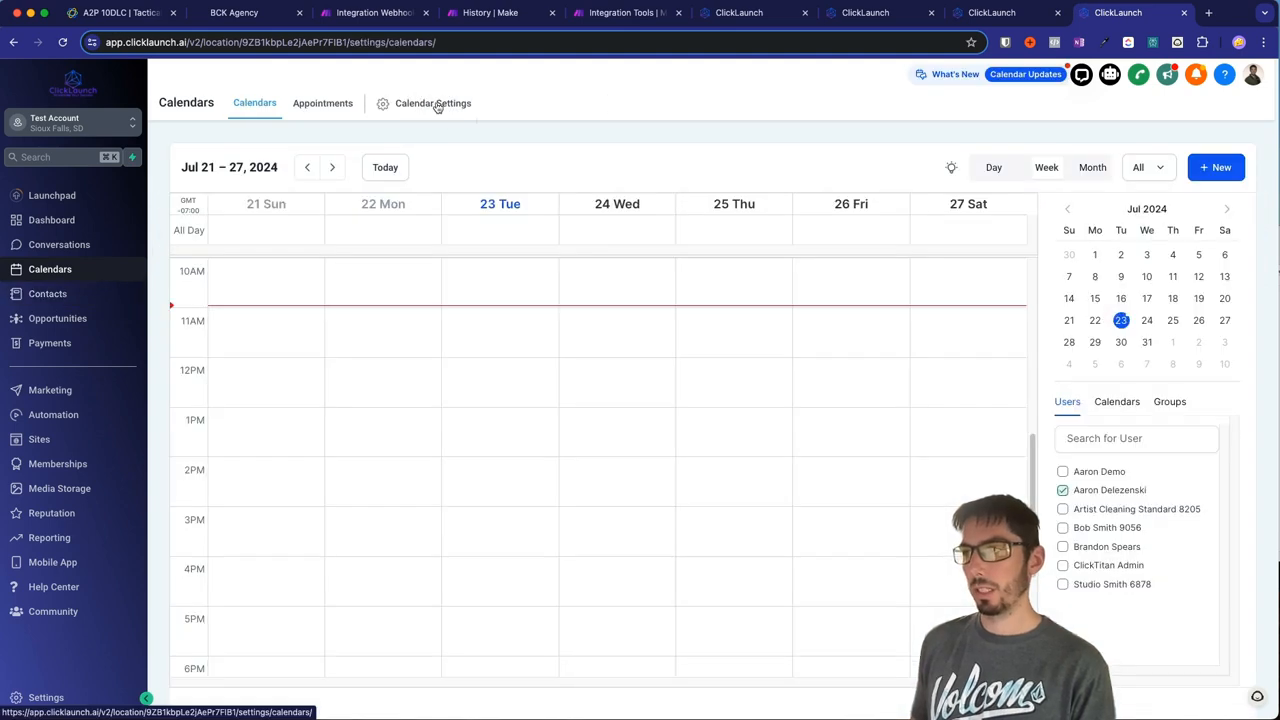
pyautogui.click(438, 104)
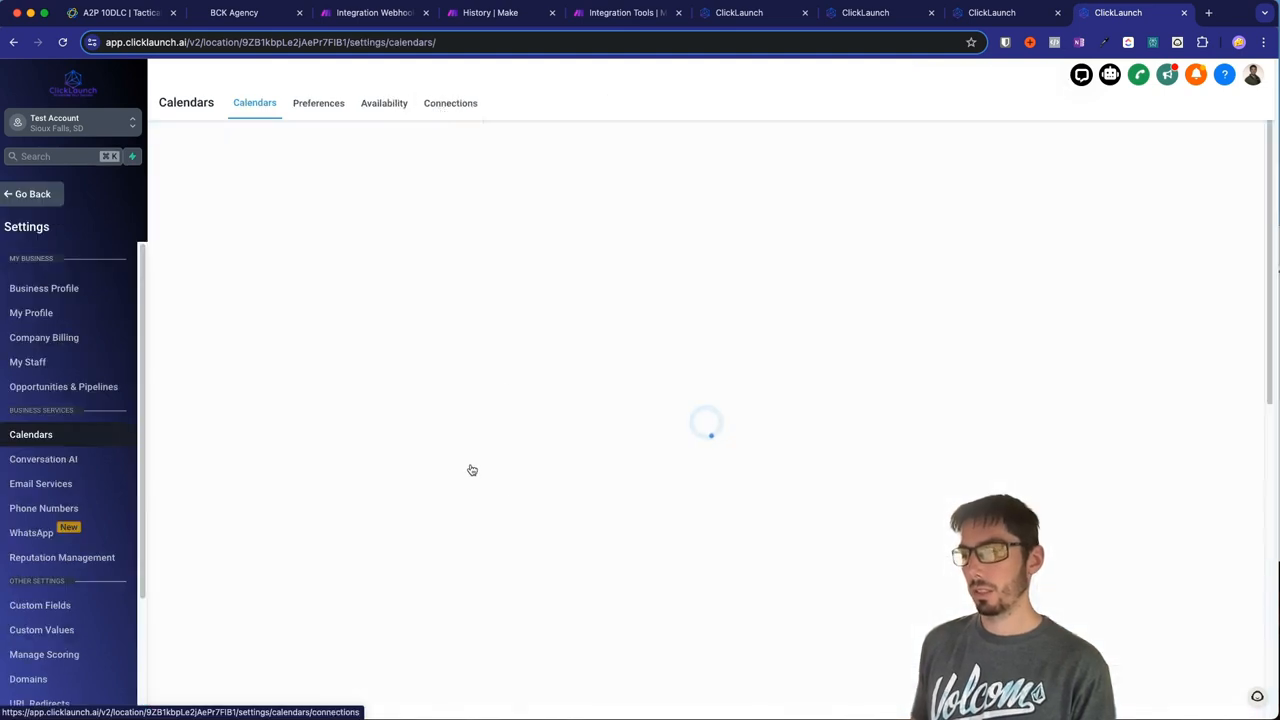
pyautogui.click(1128, 531)
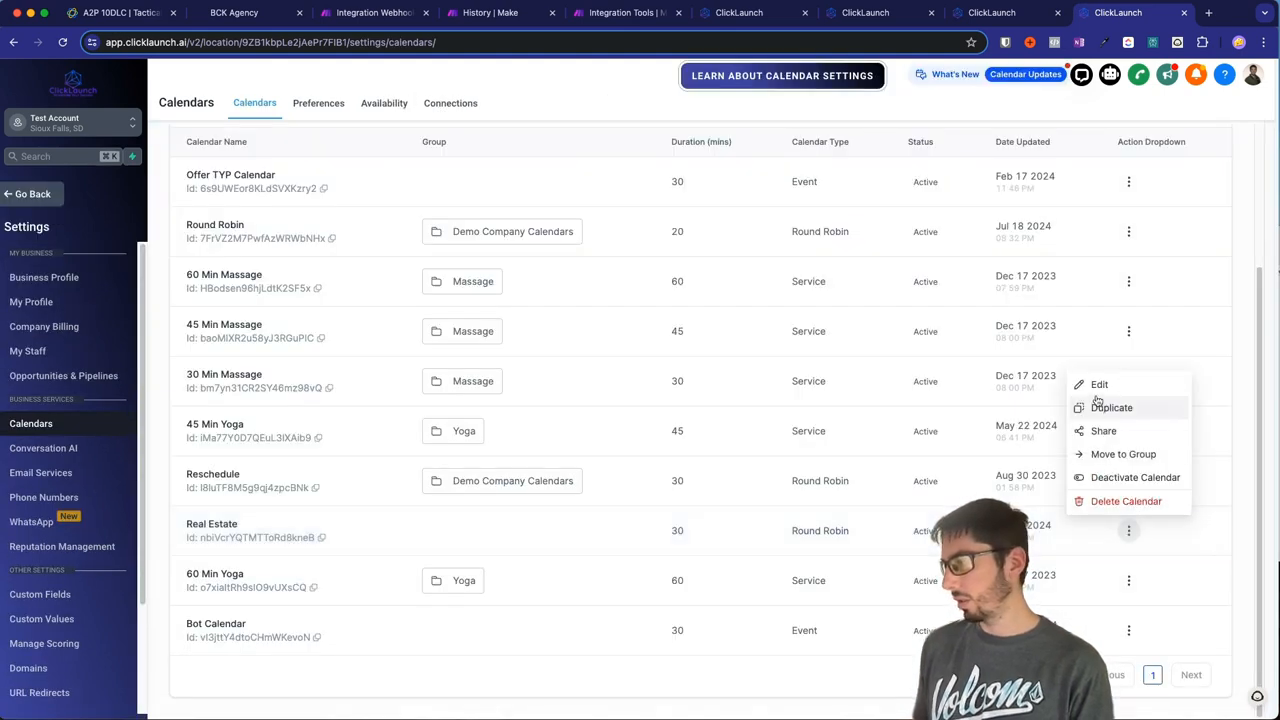
pyautogui.click(1103, 430)
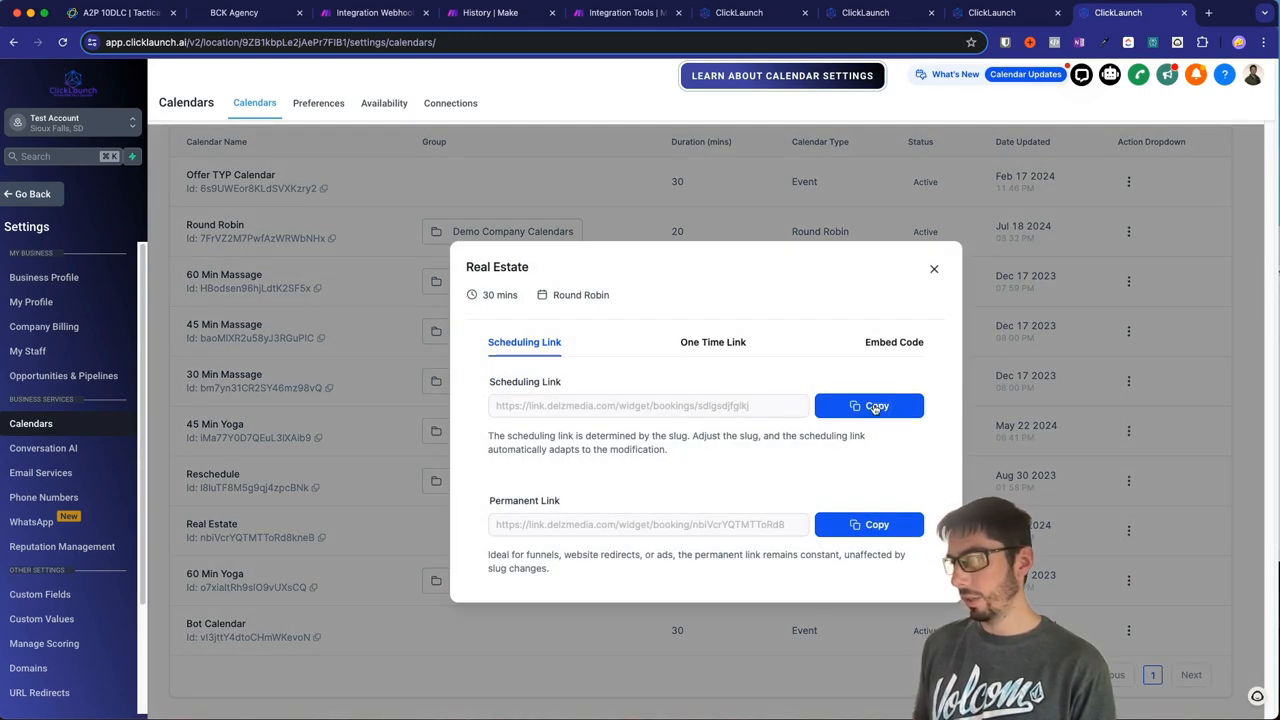
pyautogui.click(876, 408)
# Step: Switch to the blank text document, move its window clear of the link dialog, and paste the Real Estate scheduling link into it
pyautogui.press('super+Tab')
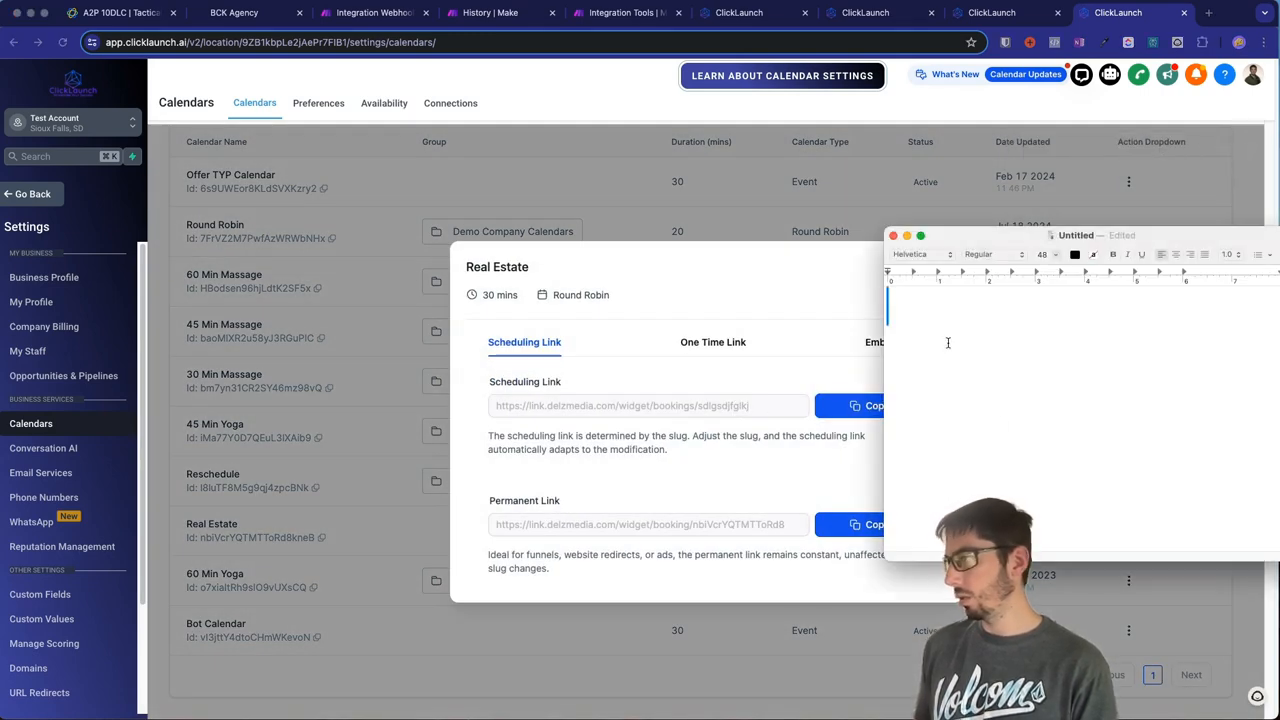
pyautogui.moveTo(956, 235); pyautogui.dragTo(463, 98)
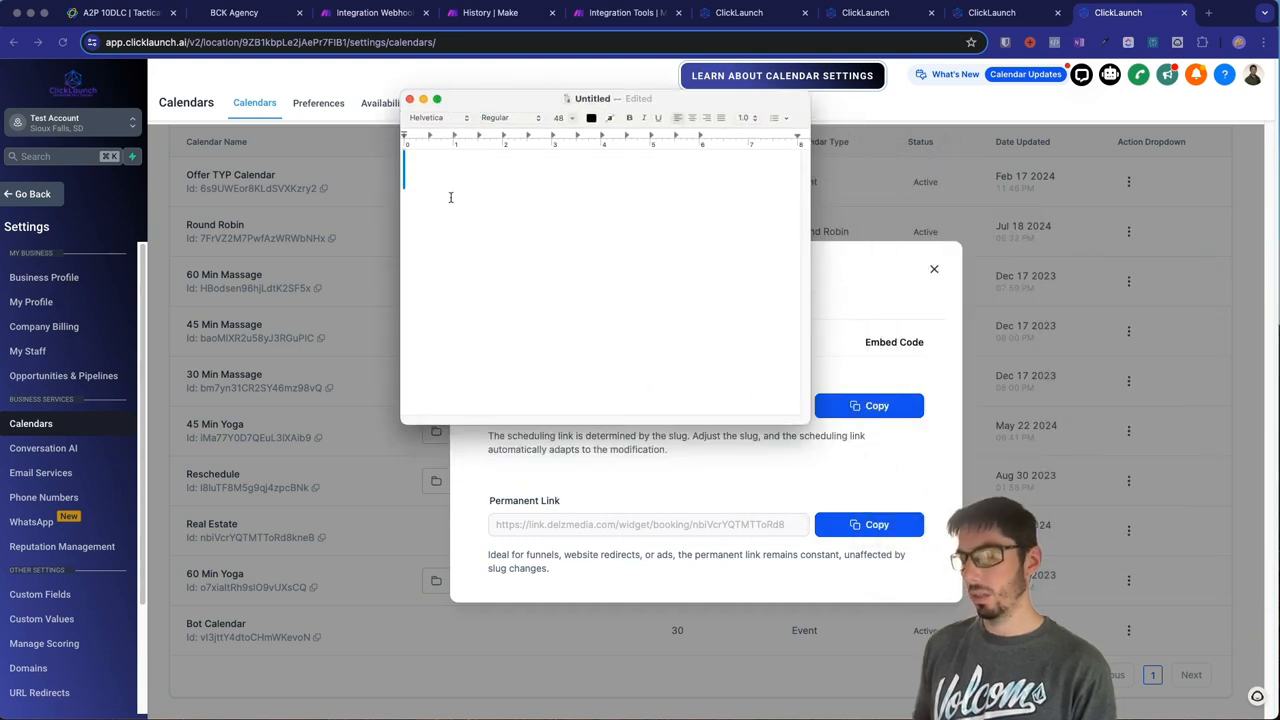
pyautogui.press('super+v')
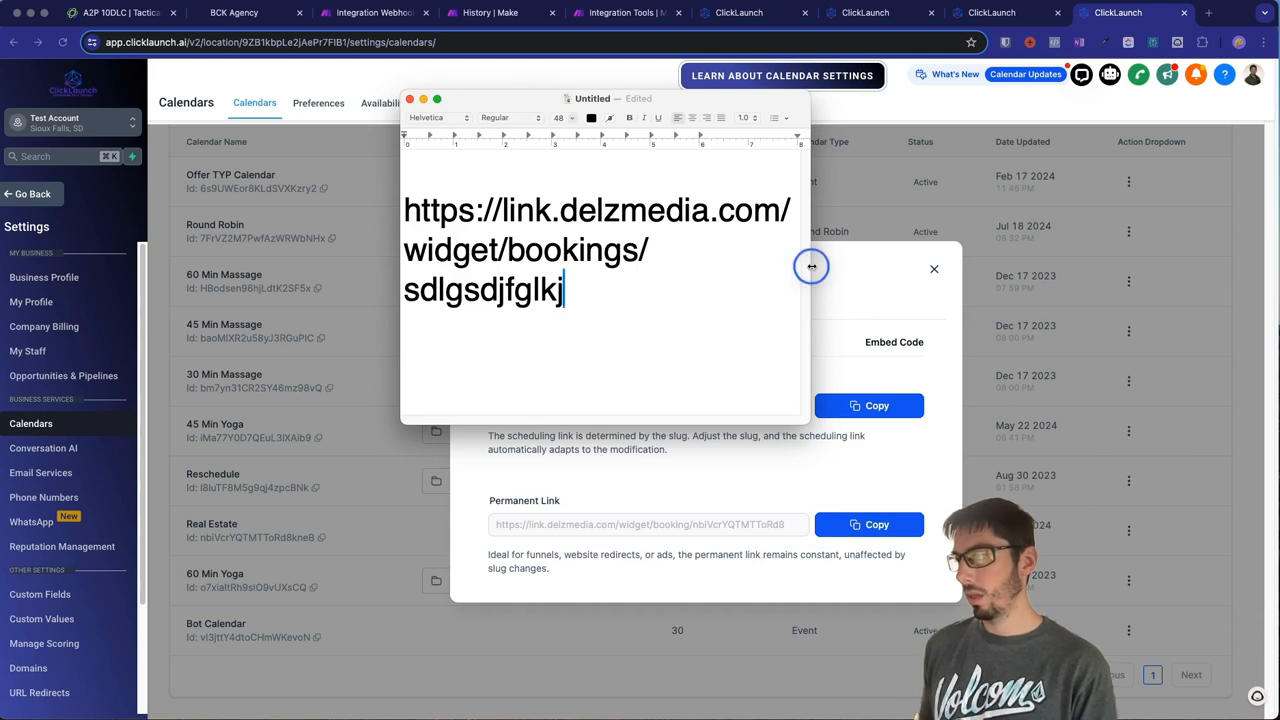
# Step: Widen the text document window and set the pasted scheduling link's font size to 36
pyautogui.moveTo(808, 260); pyautogui.dragTo(1066, 277)
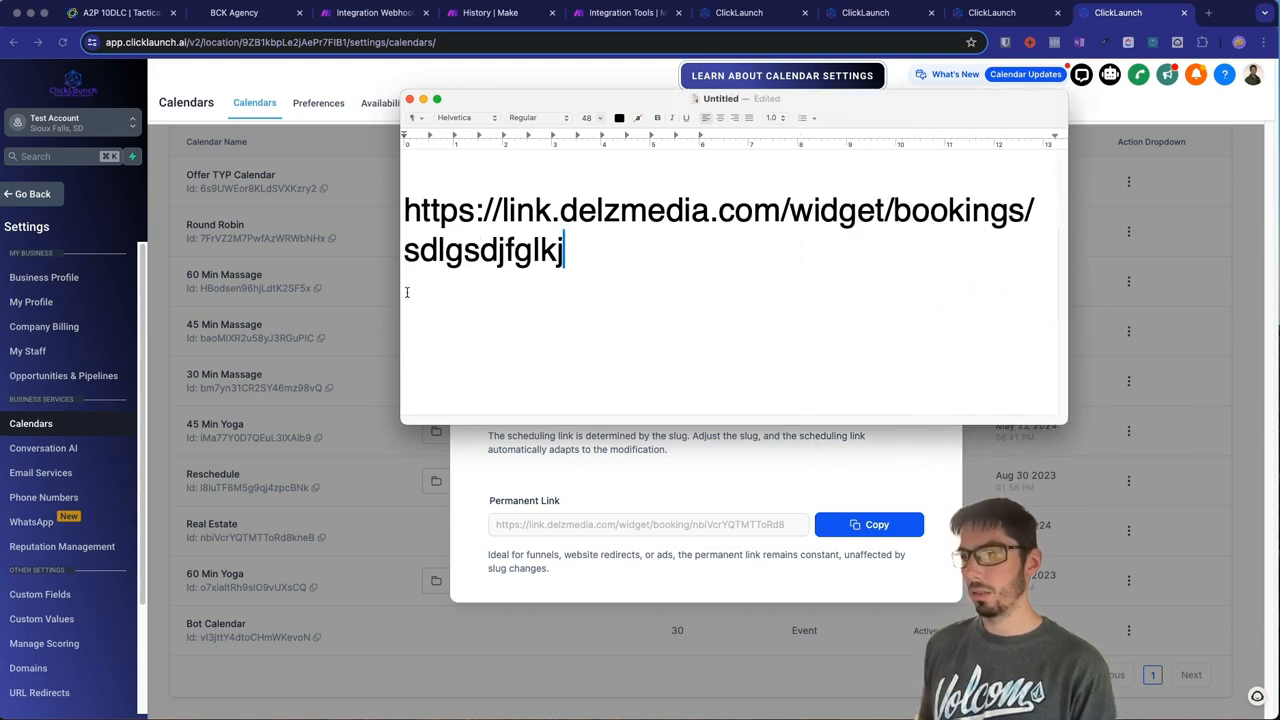
pyautogui.moveTo(570, 250); pyautogui.dragTo(337, 186)
pyautogui.click(598, 118)
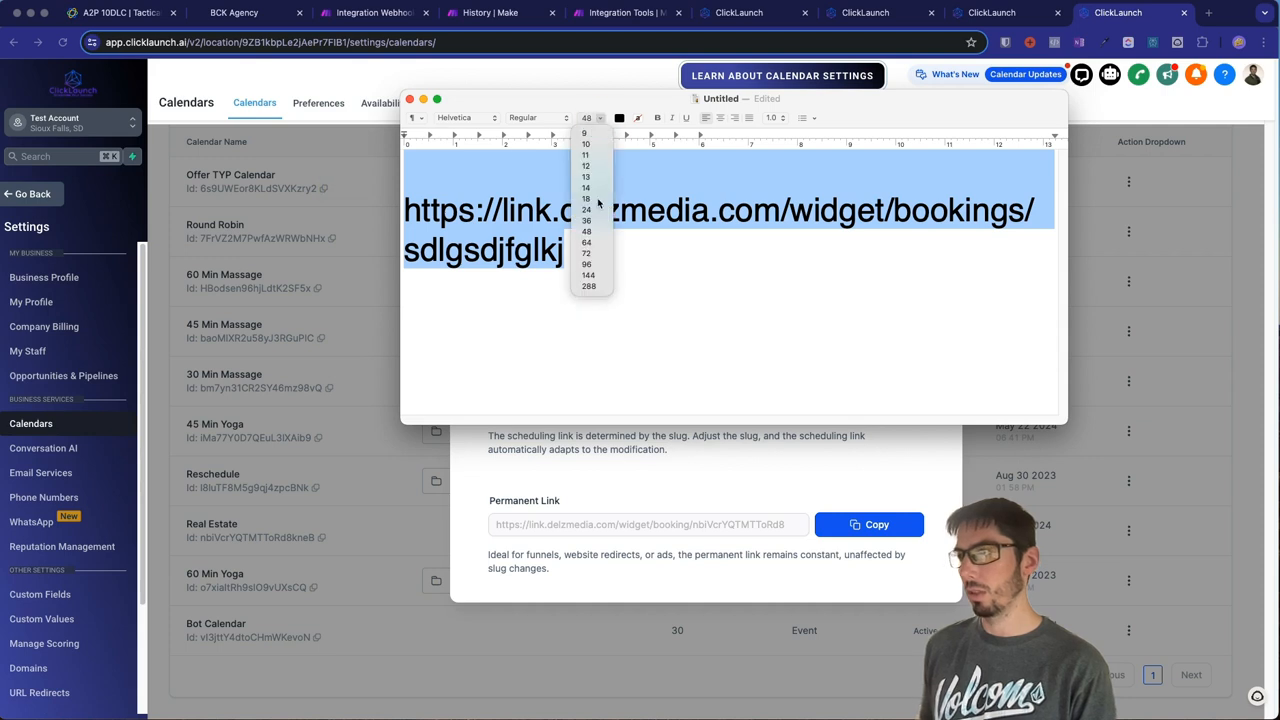
pyautogui.click(590, 221)
pyautogui.click(450, 259)
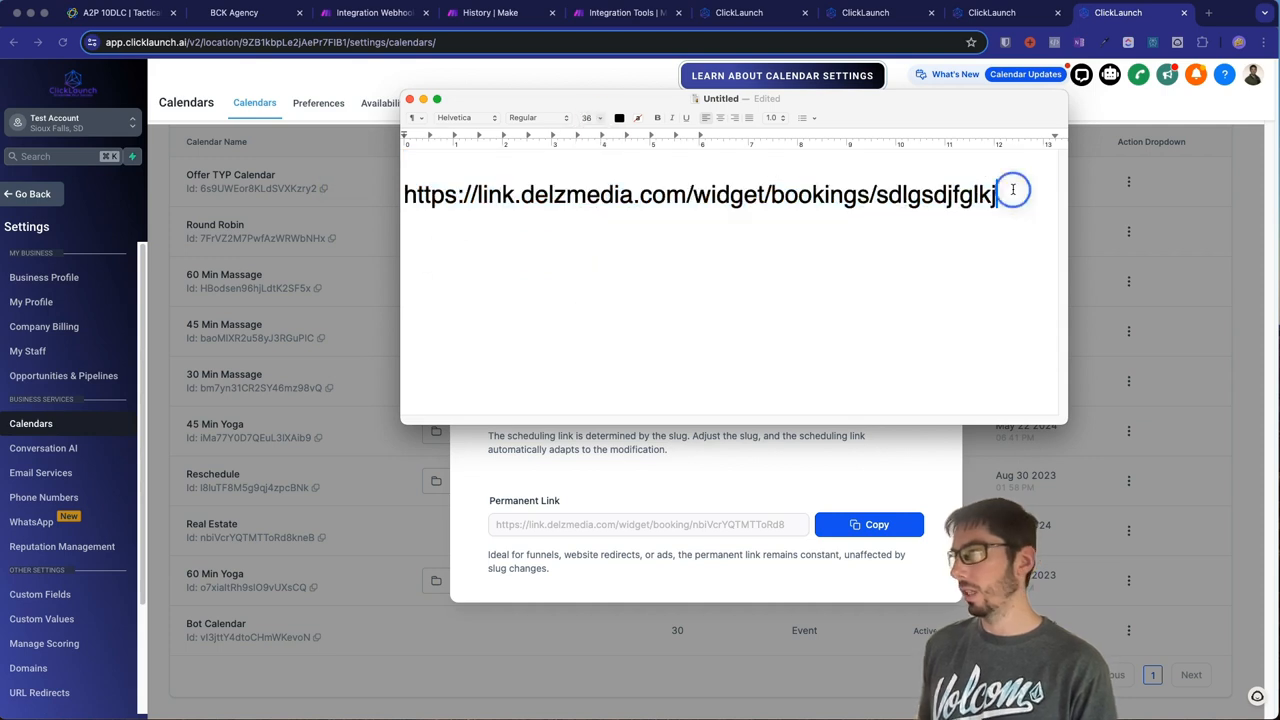
# Step: Append a ?ref= parameter with the first influencer's first name to the booking link and widen the window until it fits one line
pyautogui.write('?ref=')
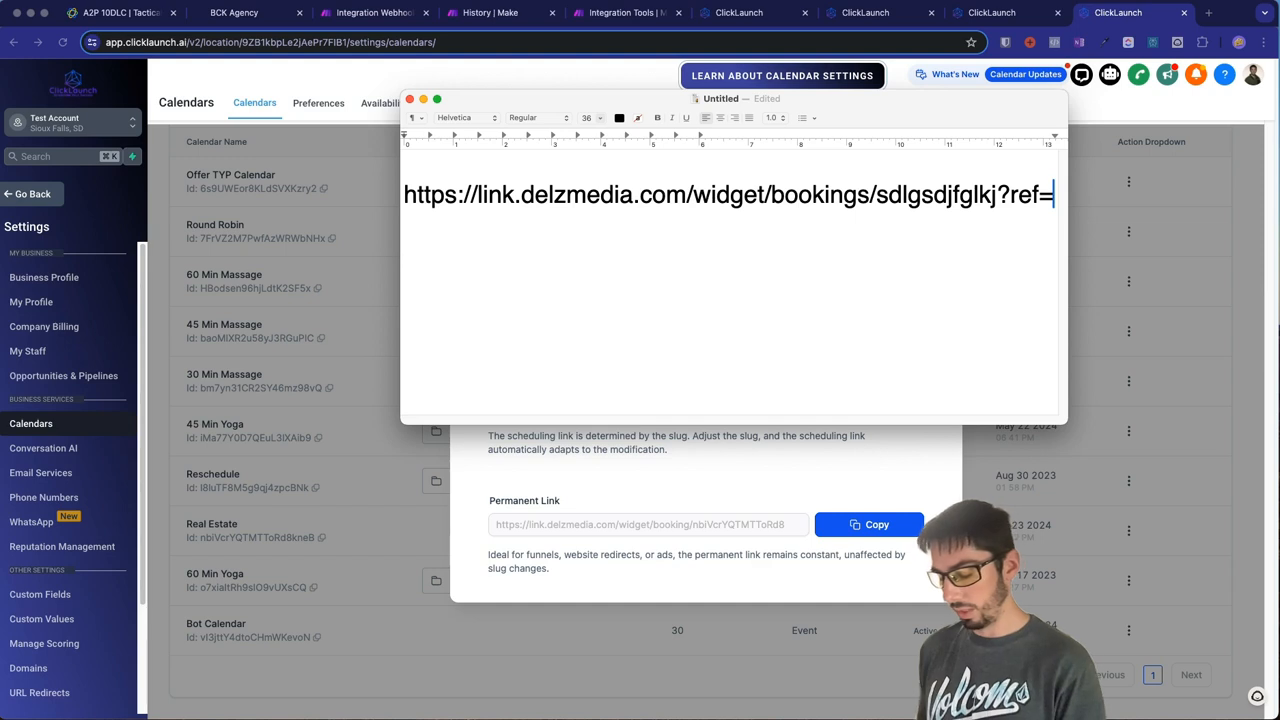
pyautogui.write('bob')
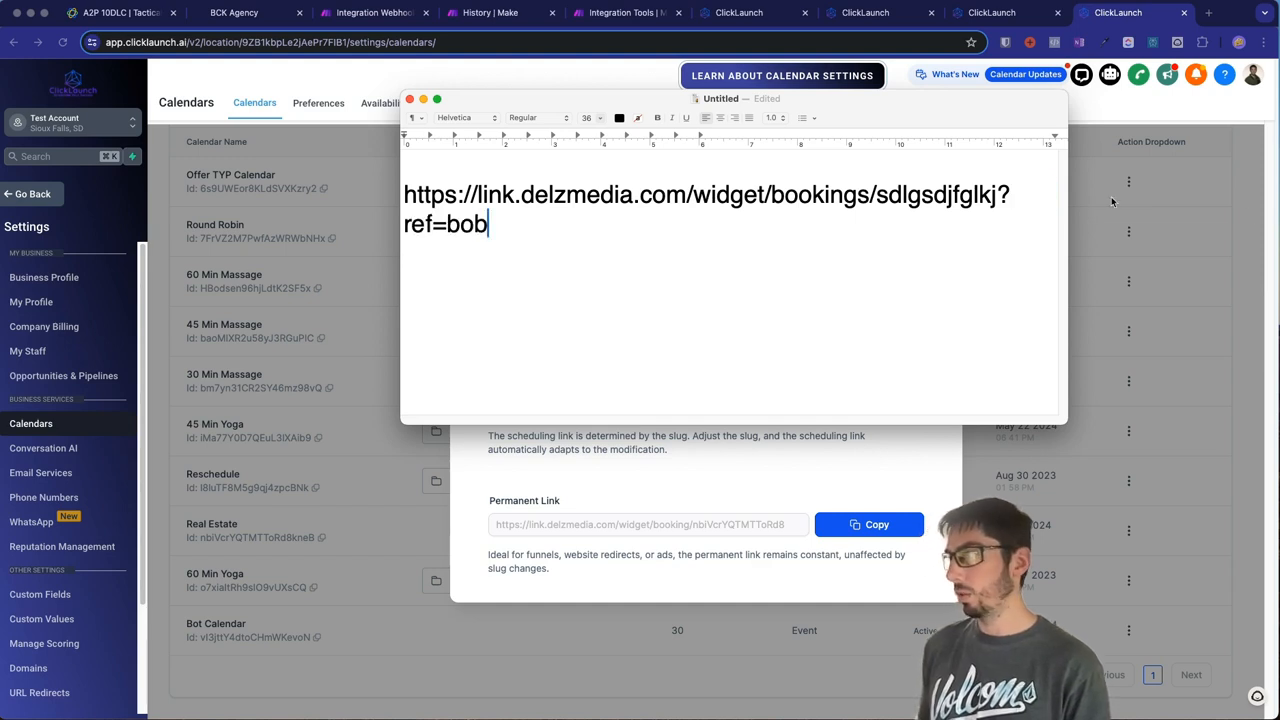
pyautogui.moveTo(1067, 216); pyautogui.dragTo(1164, 220)
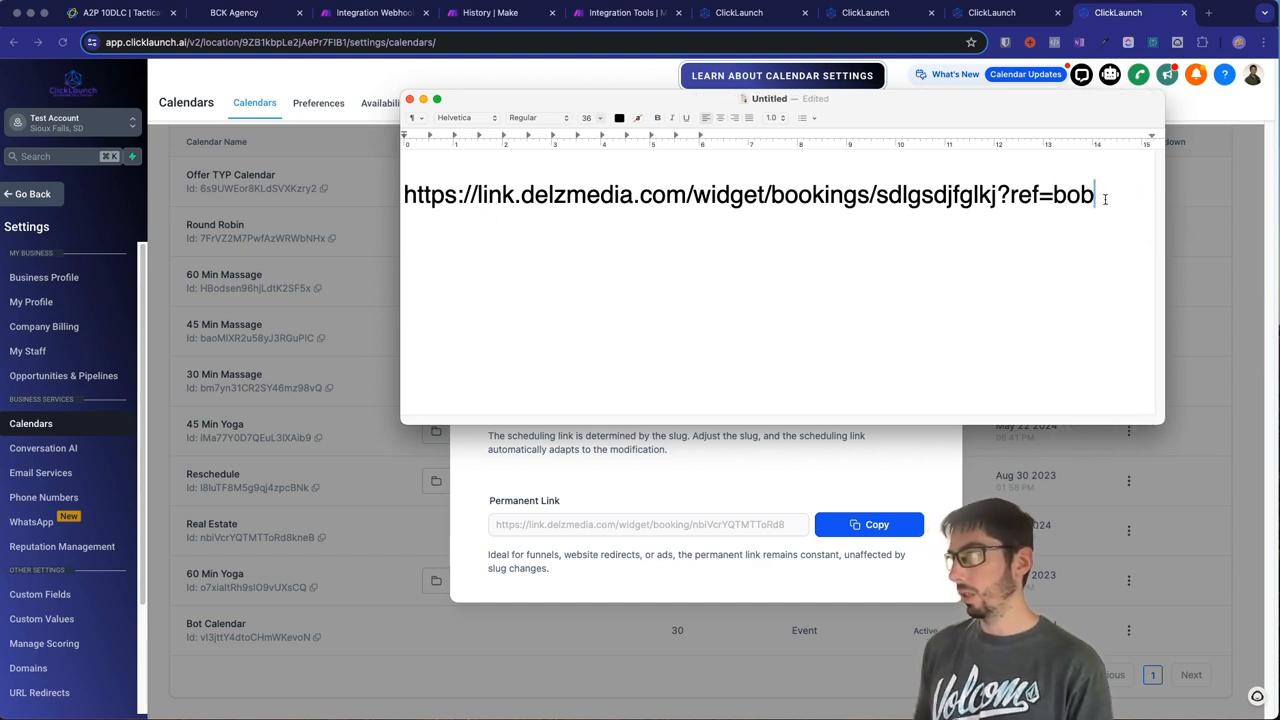
# Step: Duplicate the referral booking link below the original and replace its ref value with the second influencer's first name
pyautogui.press('super+a')
pyautogui.click(666, 237)
pyautogui.press('Return')
pyautogui.press('super+v')
pyautogui.press('BackSpace')
pyautogui.press('BackSpace')
pyautogui.press('BackSpace')
pyautogui.write('steve')
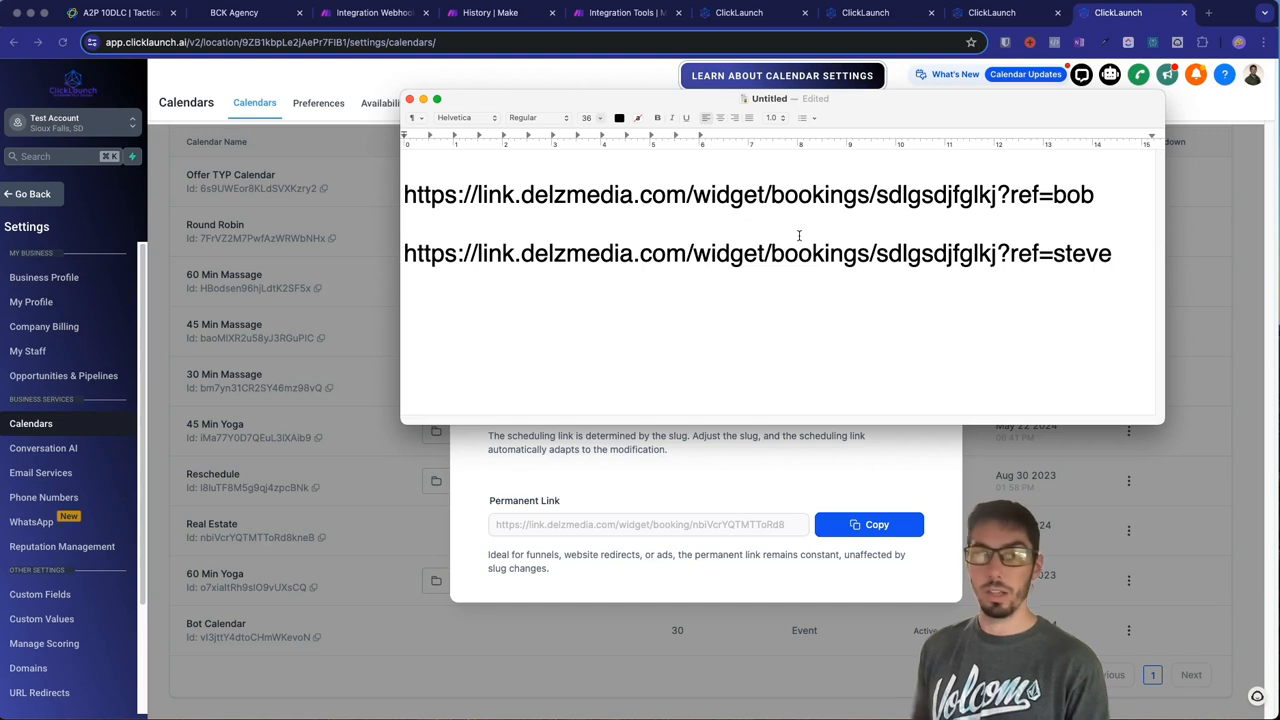
pyautogui.moveTo(997, 253); pyautogui.dragTo(1053, 255)
pyautogui.click(1000, 301)
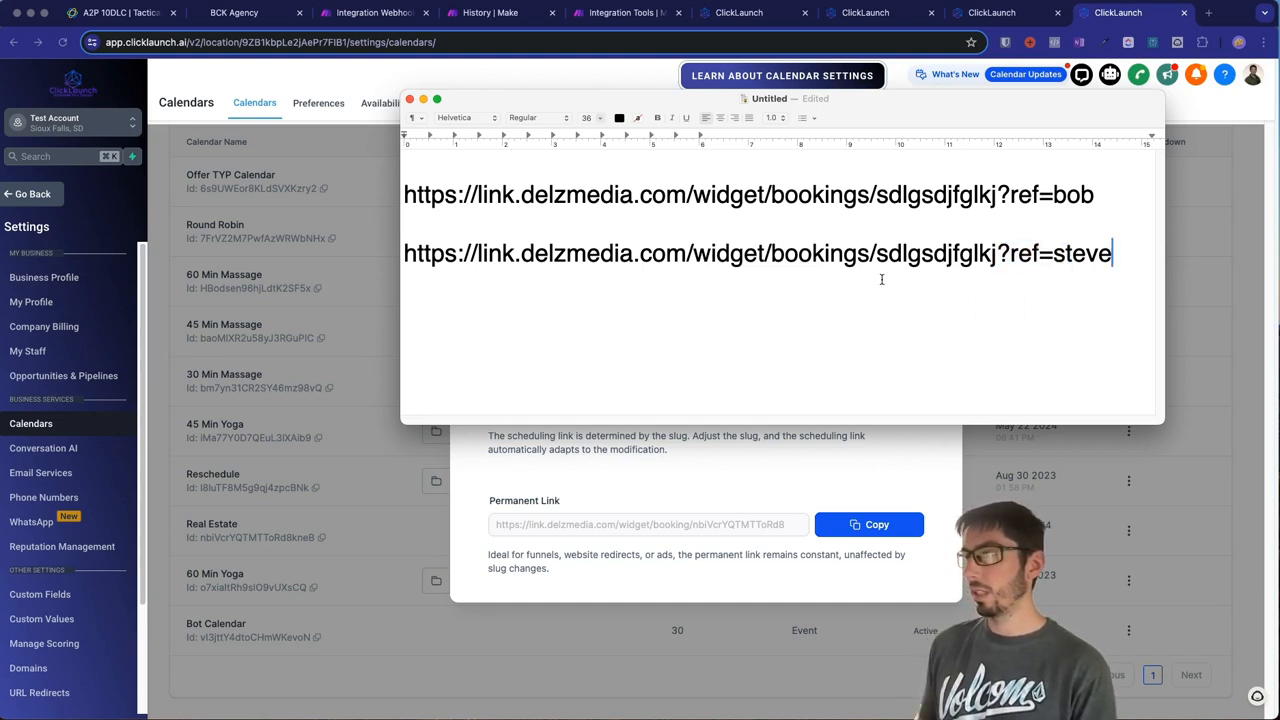
# Step: Move the text document window aside, switch back to ClickLaunch in the browser, and close the Real Estate link dialog
pyautogui.moveTo(629, 101); pyautogui.dragTo(804, 117)
pyautogui.moveTo(655, 113); pyautogui.dragTo(624, 116)
pyautogui.click(489, 401)
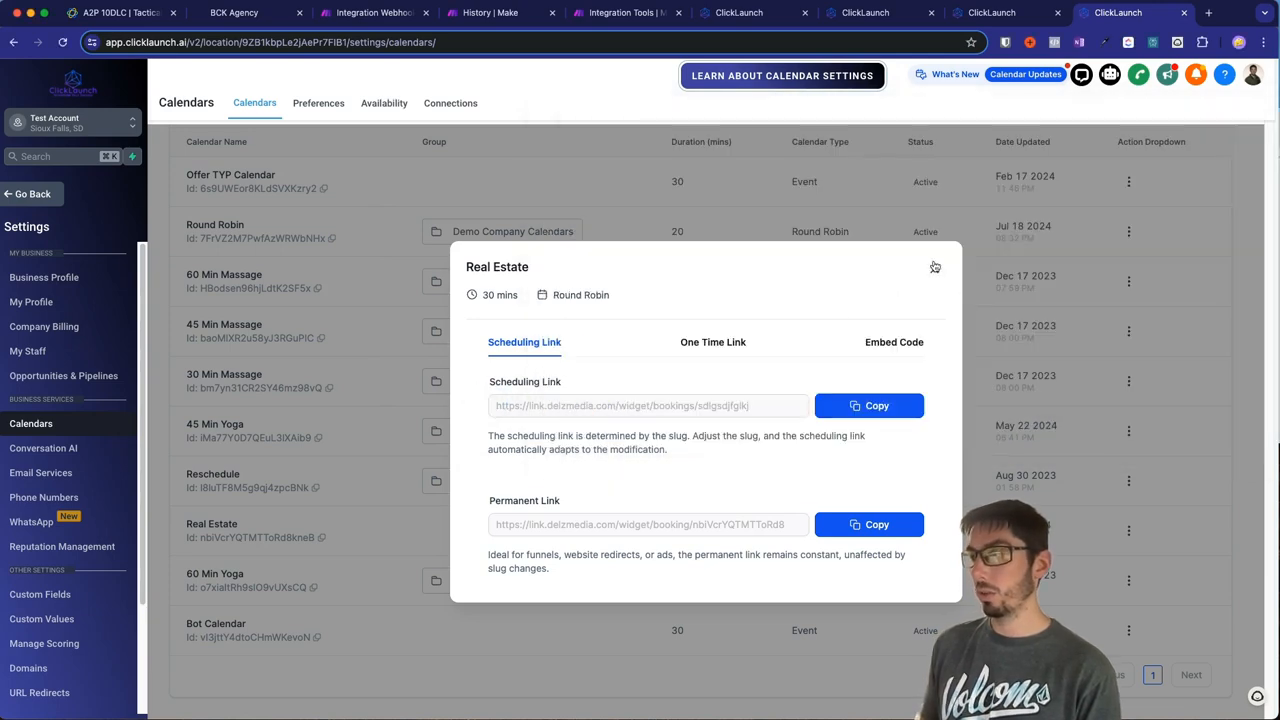
pyautogui.click(934, 267)
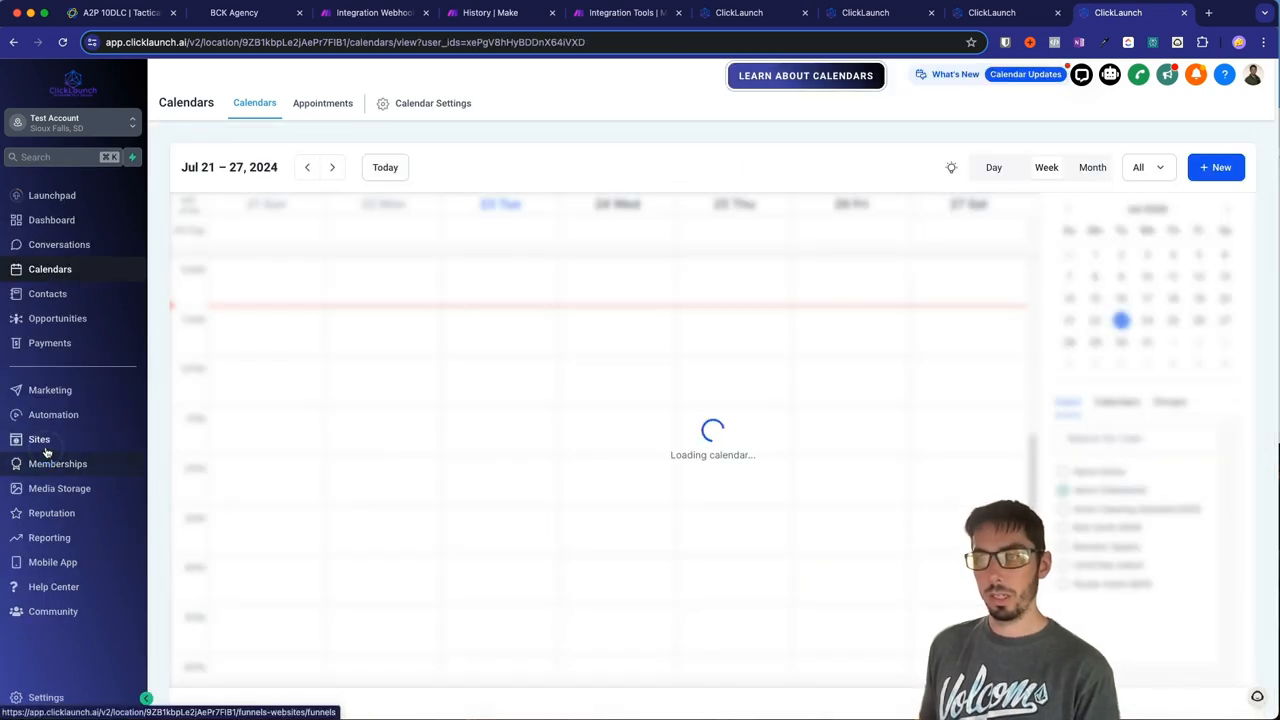
# Step: Open the Test funnel under Sites, copy its step URL, and paste it into the text document below the booking links
pyautogui.click(40, 440)
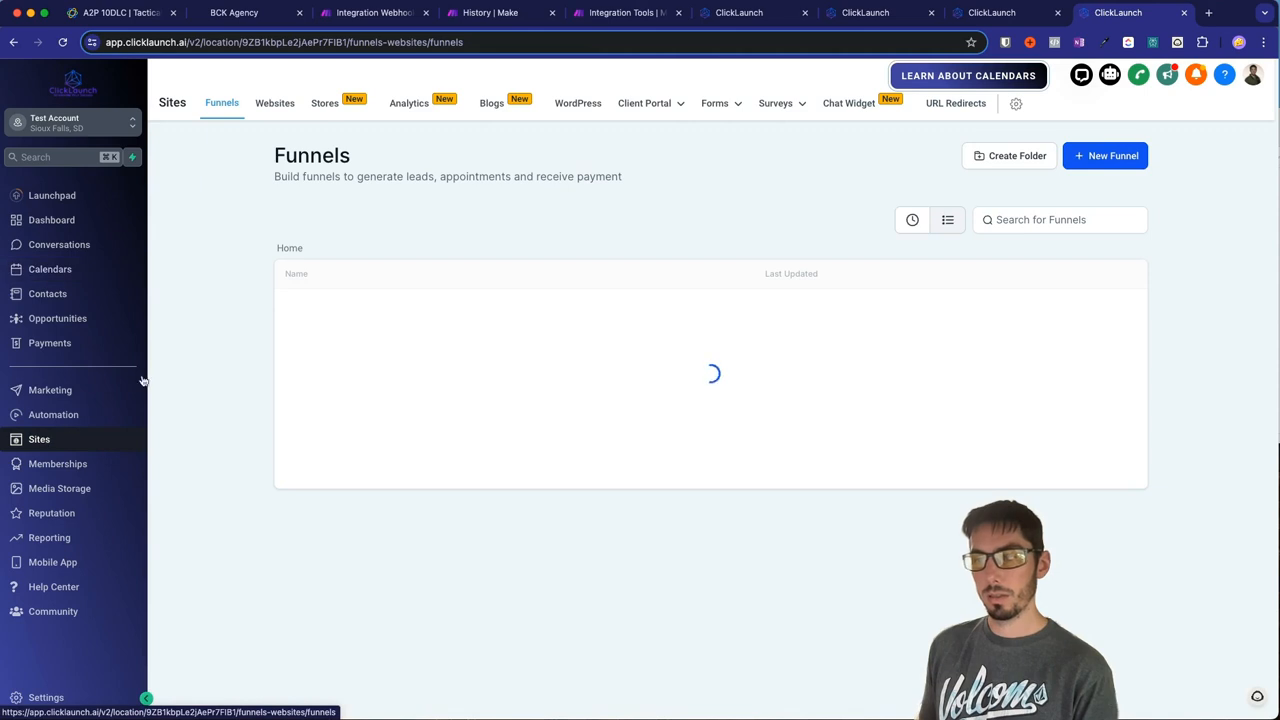
pyautogui.click(302, 508)
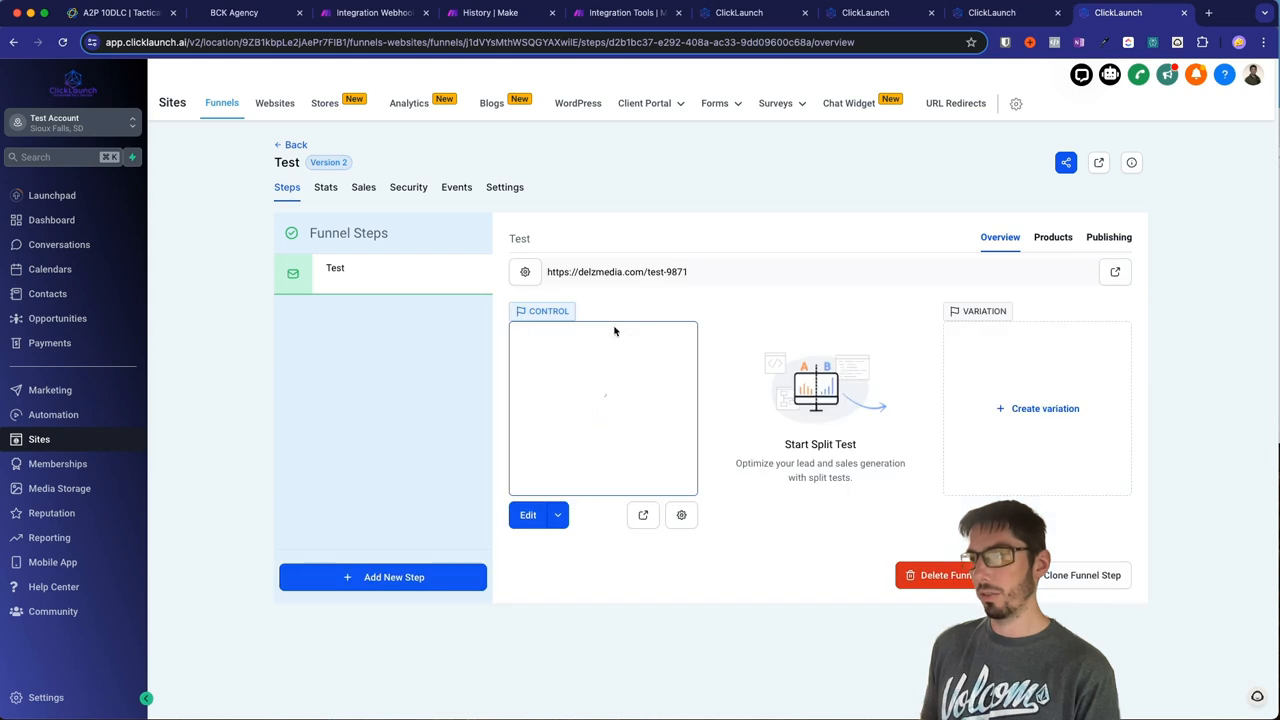
pyautogui.tripleClick(599, 274)
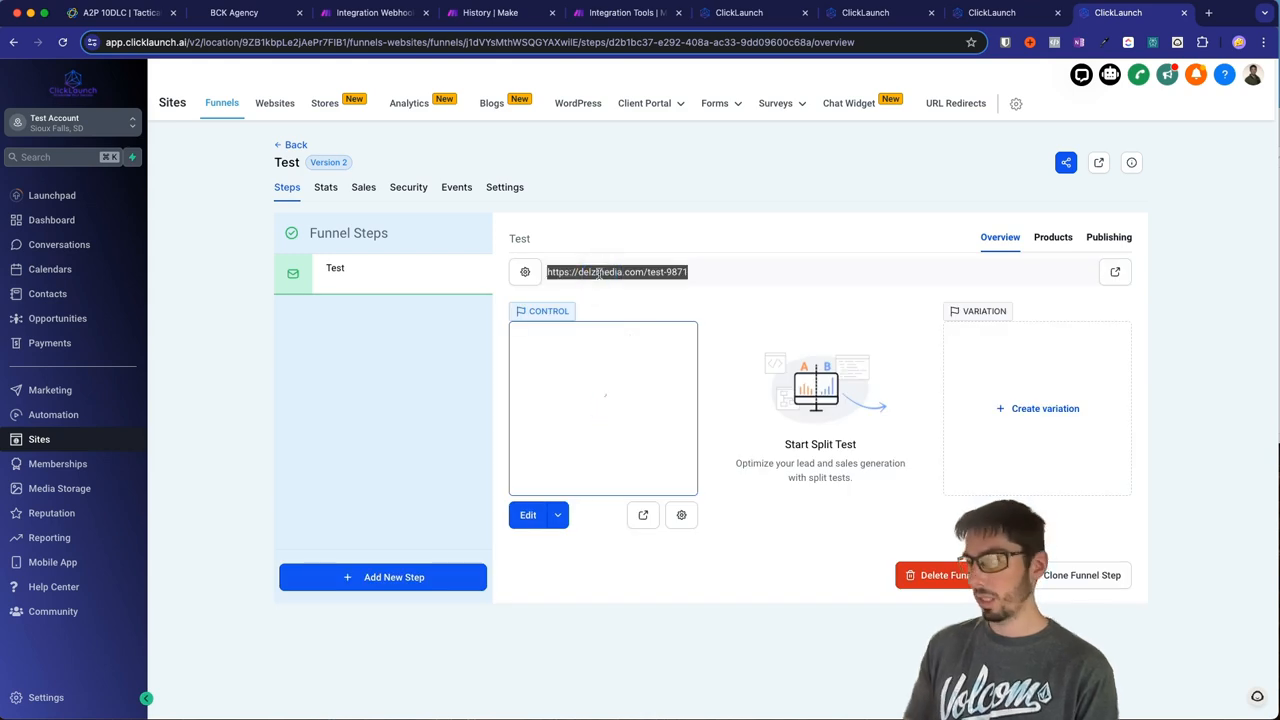
pyautogui.press('super+c')
pyautogui.press('super+Tab')
pyautogui.press('super+v')
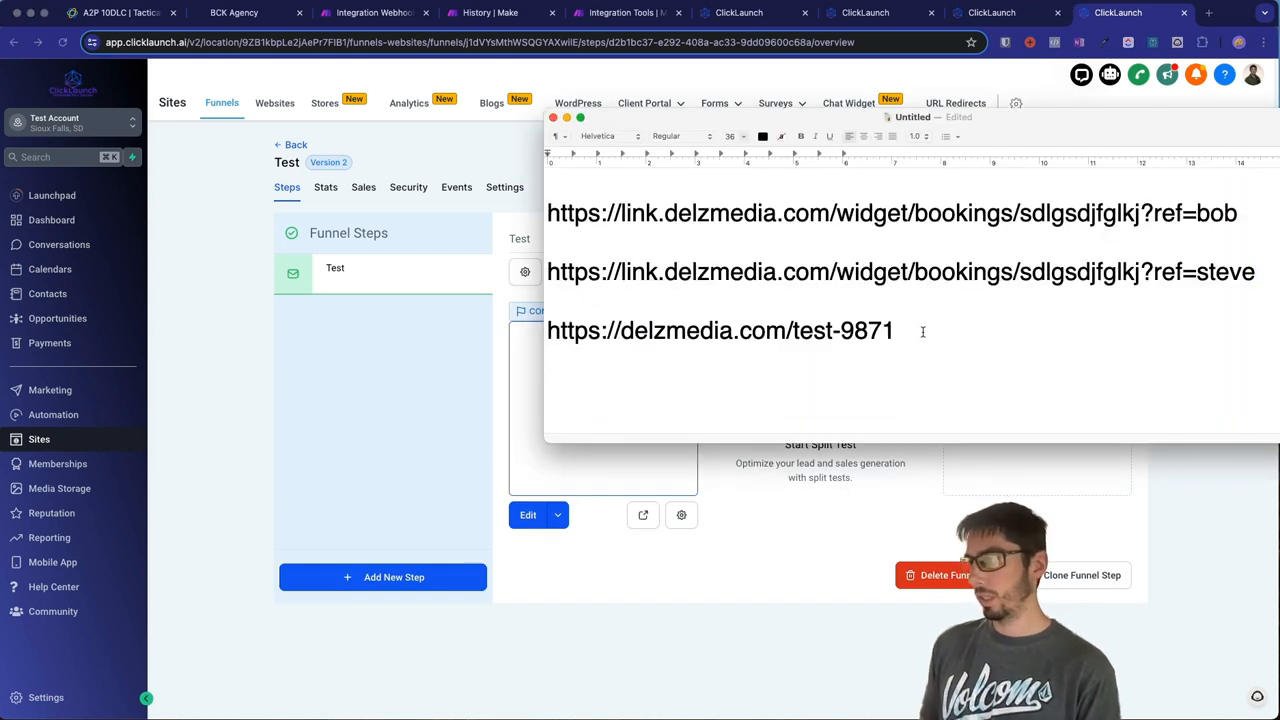
# Step: Copy the ref parameter from the second booking link onto the end of the funnel URL, and return to the browser
pyautogui.moveTo(1140, 272); pyautogui.dragTo(1255, 272)
pyautogui.press('super+c')
pyautogui.click(965, 325)
pyautogui.press('super+v')
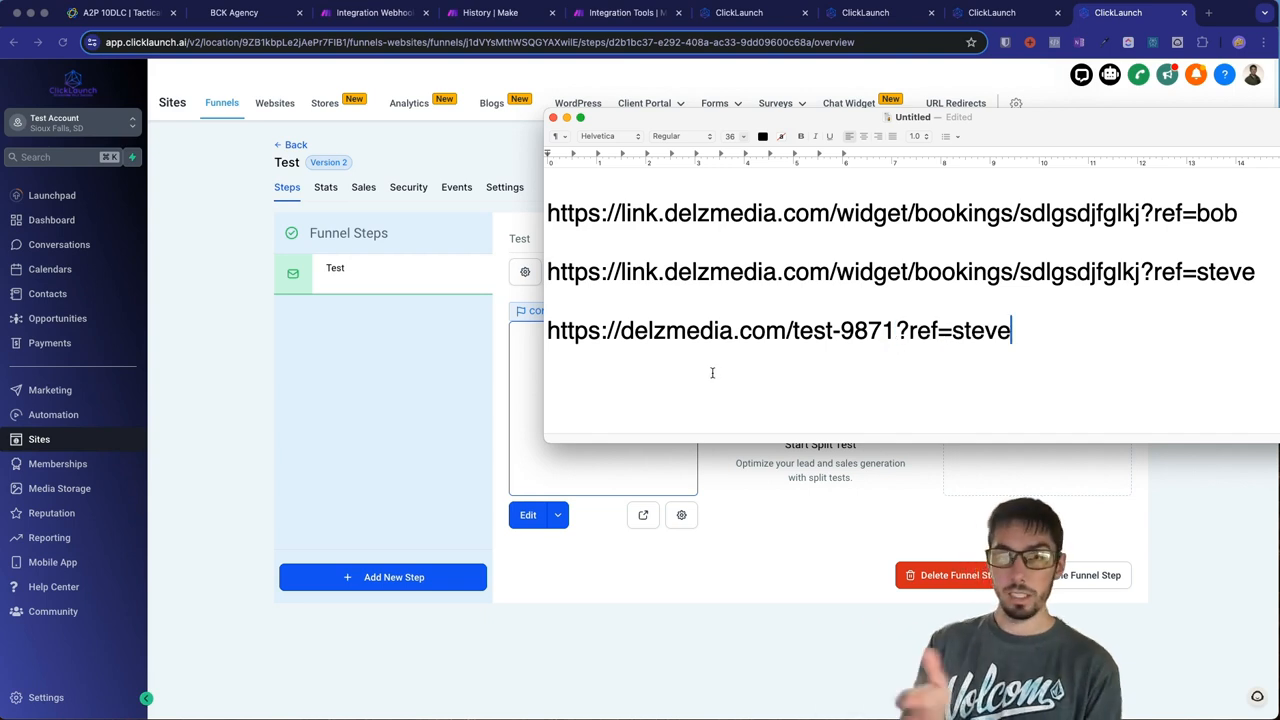
pyautogui.click(410, 407)
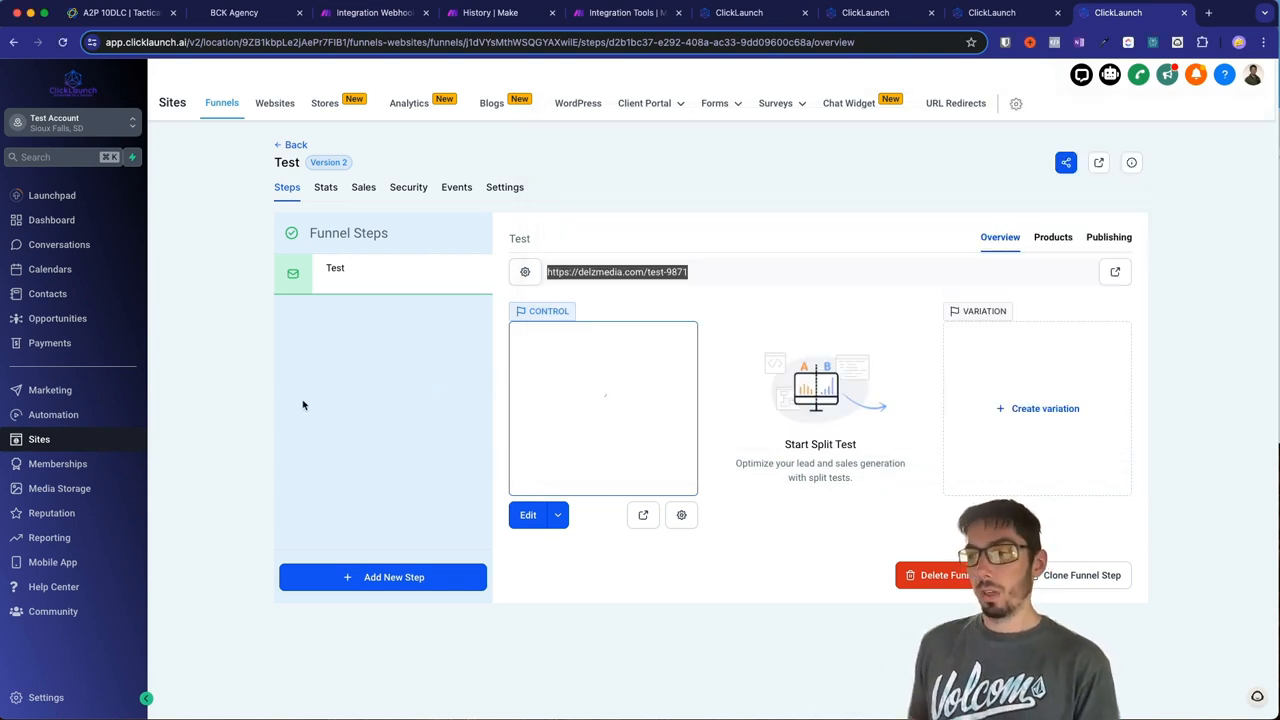